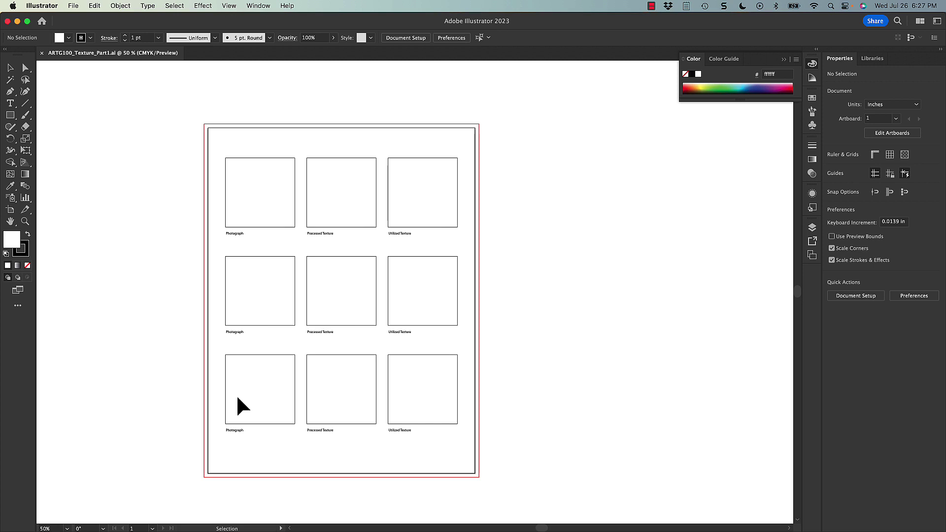
Save the document on the Desktop as an Illustrator file, prefixing ARTG100_Texture_Part1.ai with the student's name and accepting the Illustrator 2020 options
click(72, 5)
click(112, 114)
text(SBacon_ARTG100_Texture_Part1.ai)
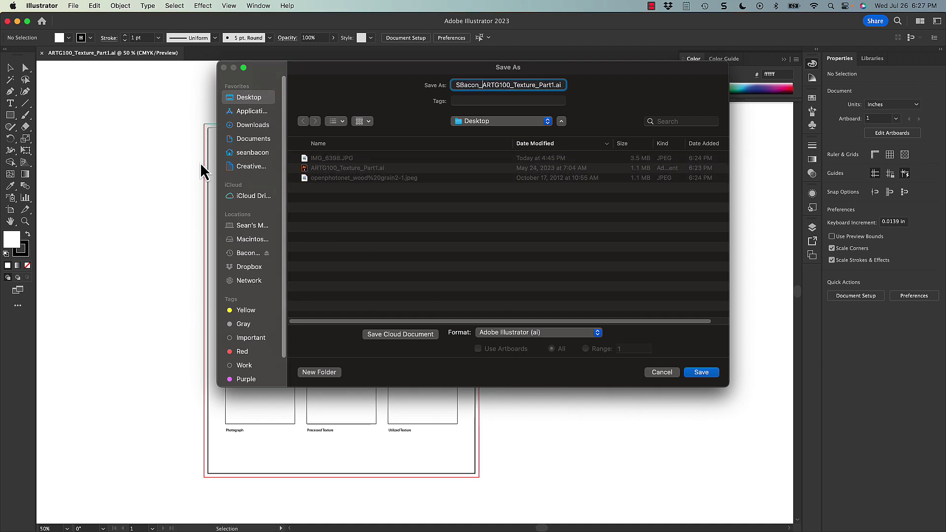
key(Return)
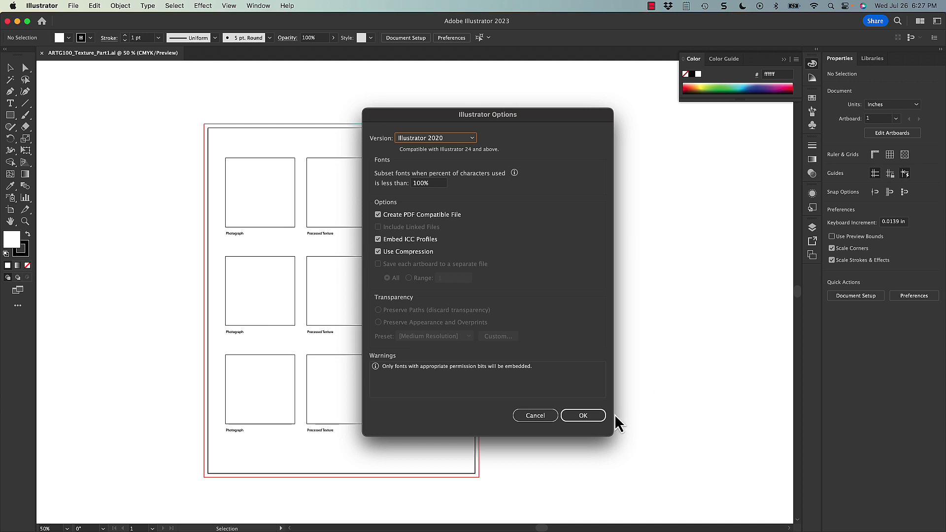
click(599, 415)
drag(477, 264, 499, 268)
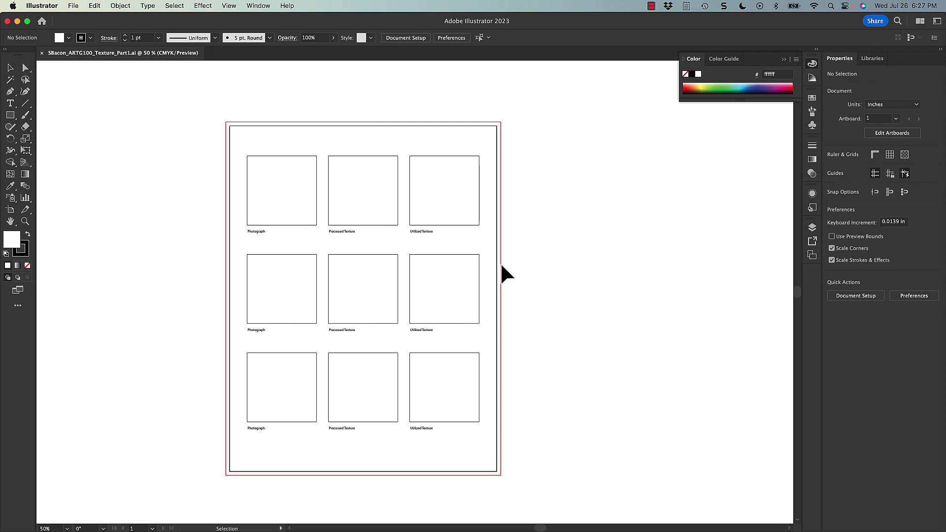
Switch to Chrome, search Google for "woodgrain" and show the image results
key(a)
key(super+Tab)
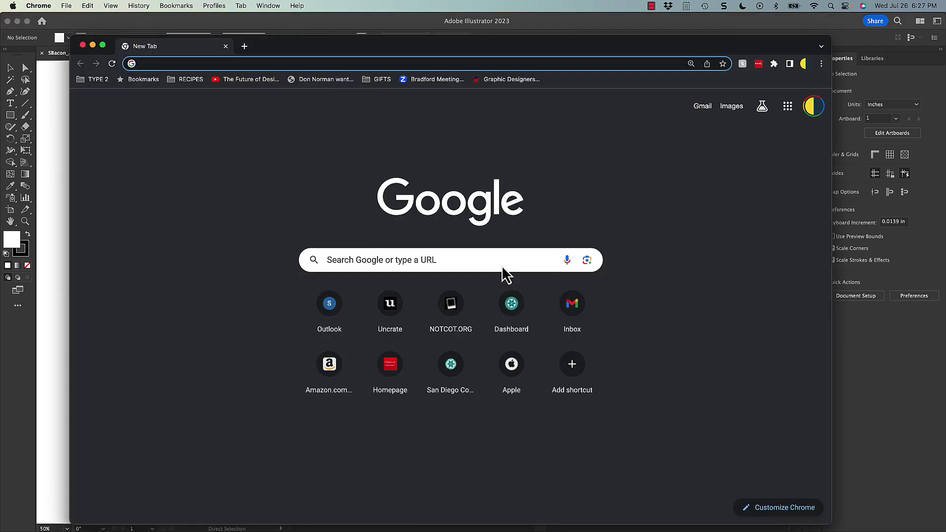
text(woodgrain)
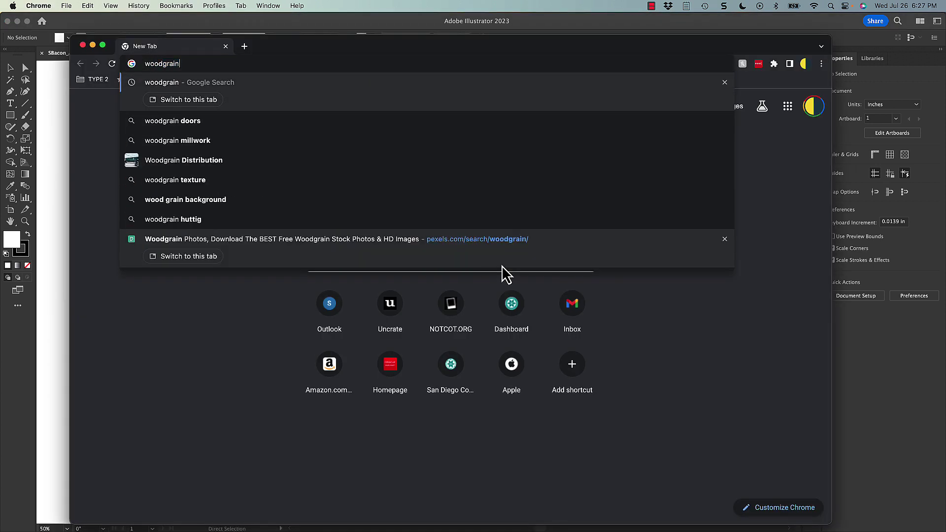
key(Return)
scroll(501, 270, down, 1)
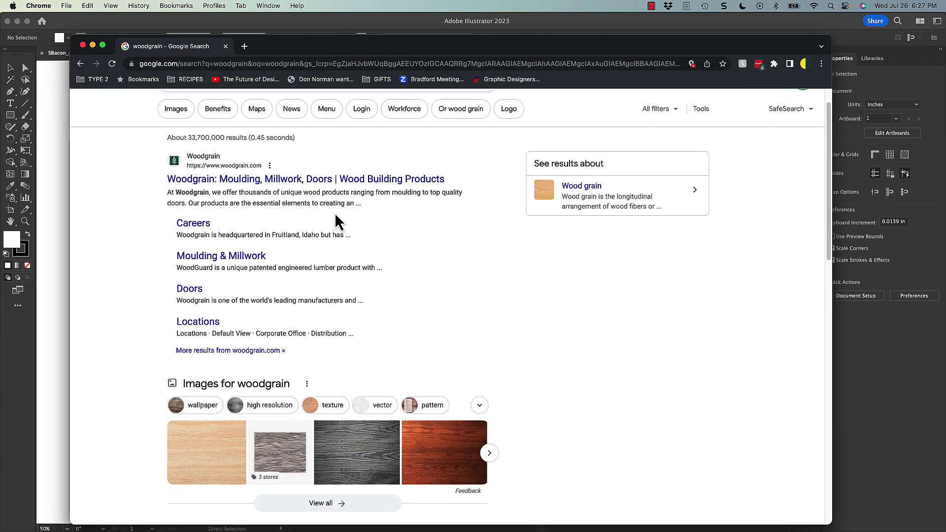
click(183, 109)
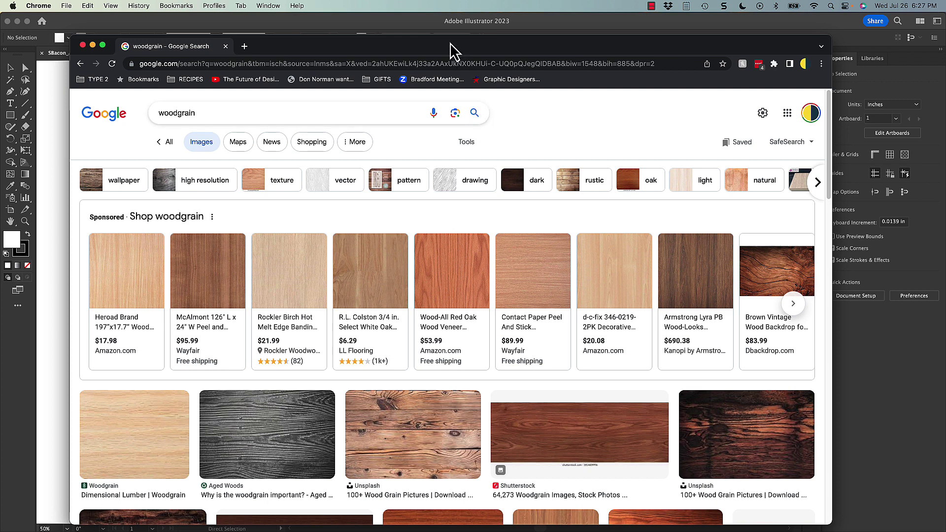
Reposition the browser window and filter the woodgrain image results to the Large size
drag(450, 43, 436, 30)
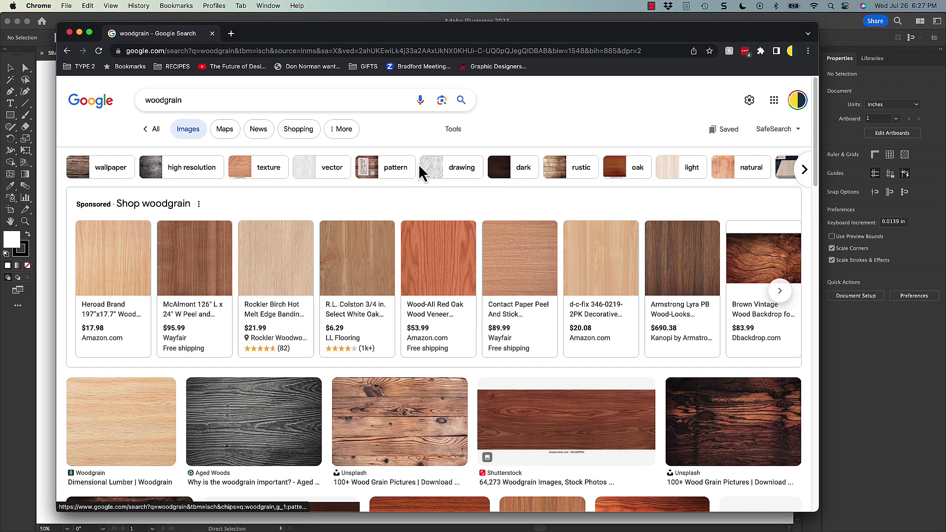
click(453, 130)
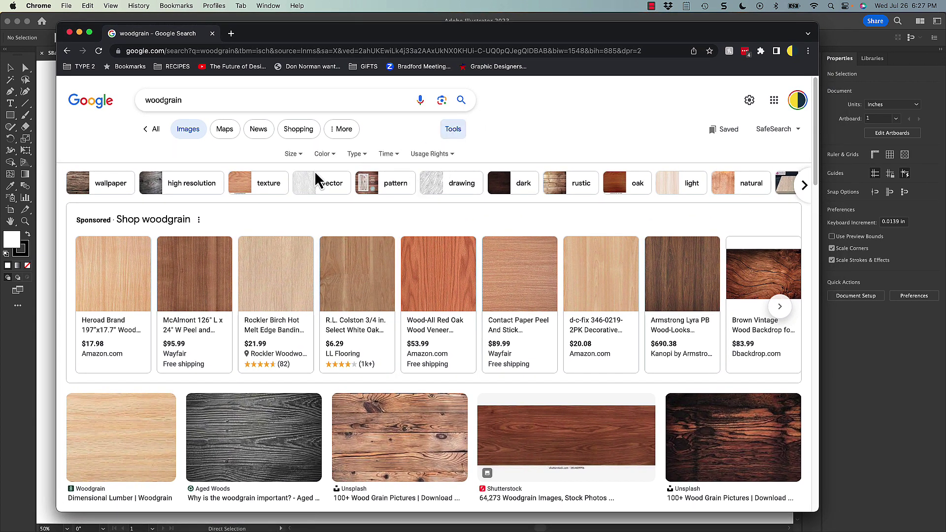
click(292, 155)
click(291, 193)
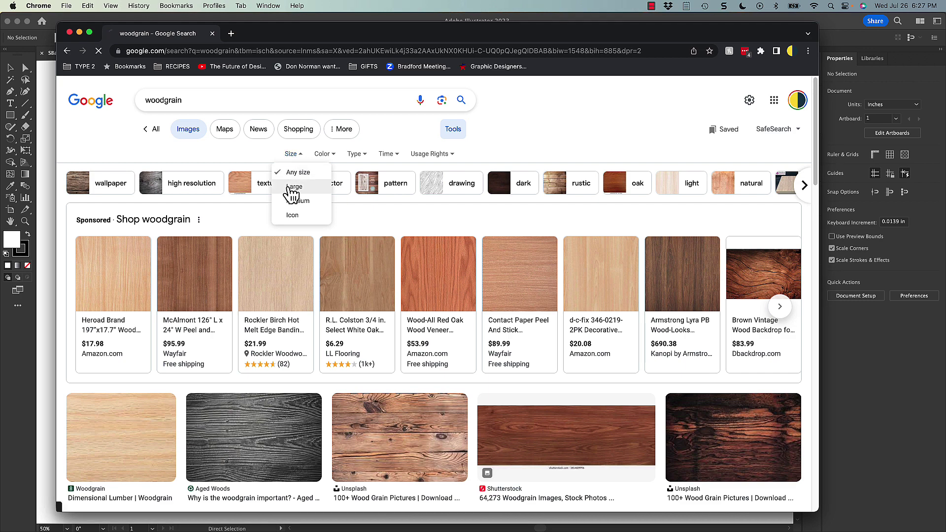
Browse the large woodgrain images, previewing the twisted, eroded grain photo from 123RF and the Vecteezy wood grain graphic
scroll(365, 261, down, 3)
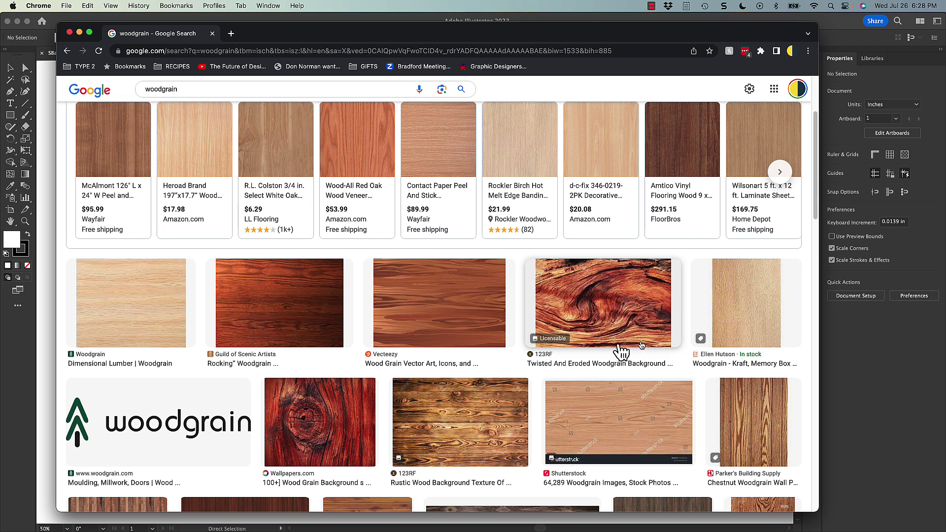
scroll(451, 341, down, 3)
scroll(376, 328, up, 5)
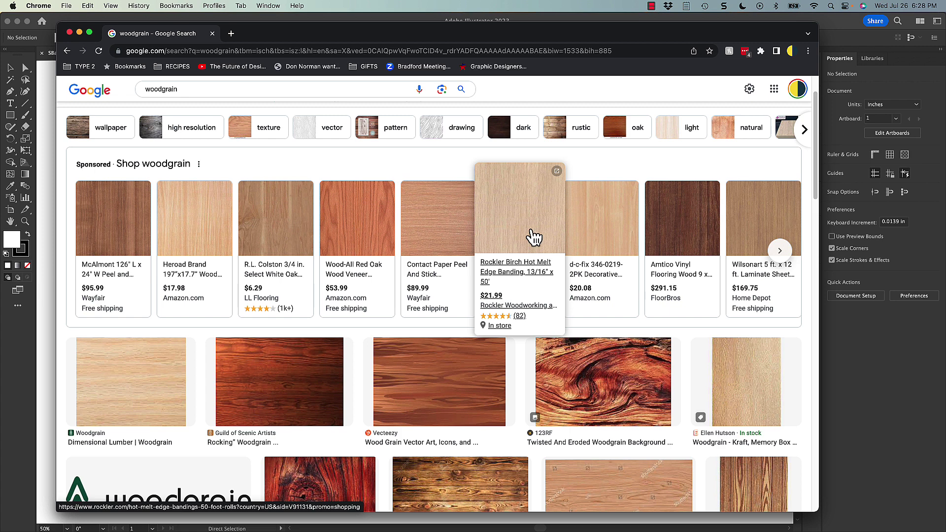
click(599, 359)
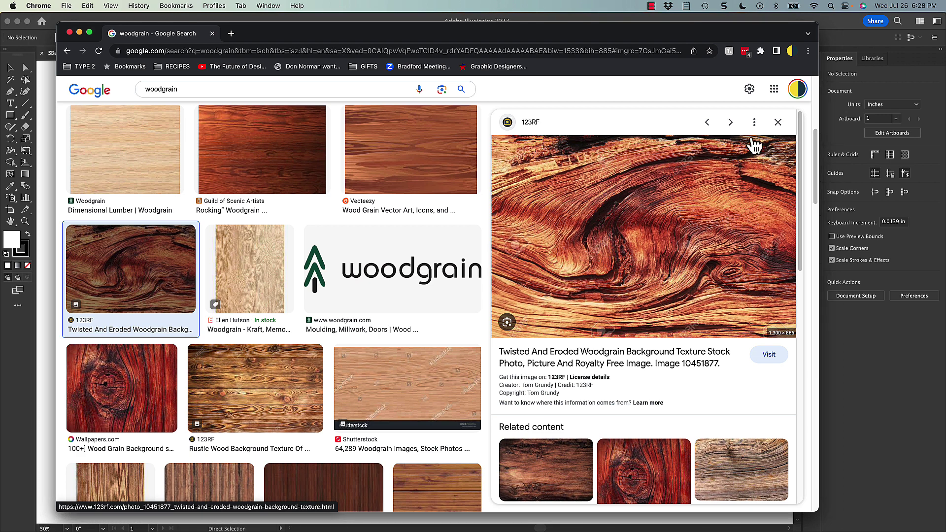
click(437, 155)
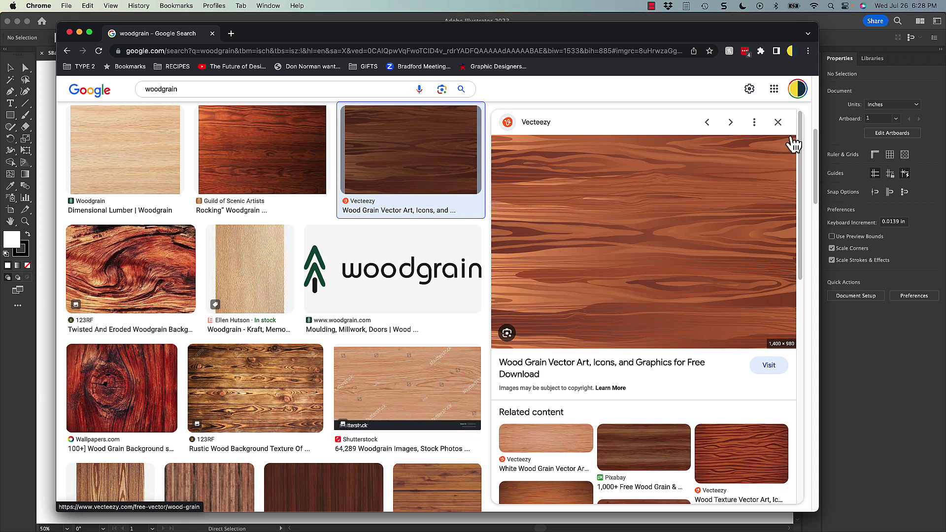
click(778, 122)
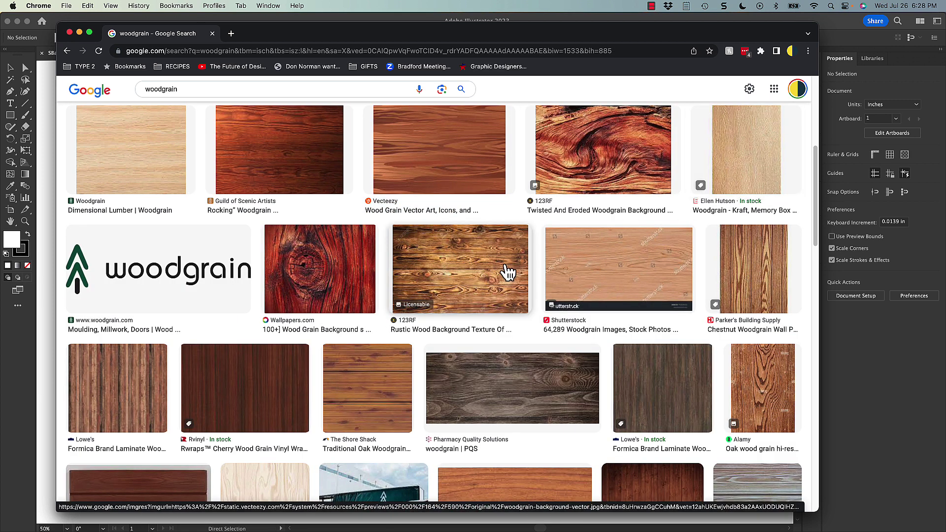
scroll(507, 272, up, 1)
scroll(507, 272, down, 3)
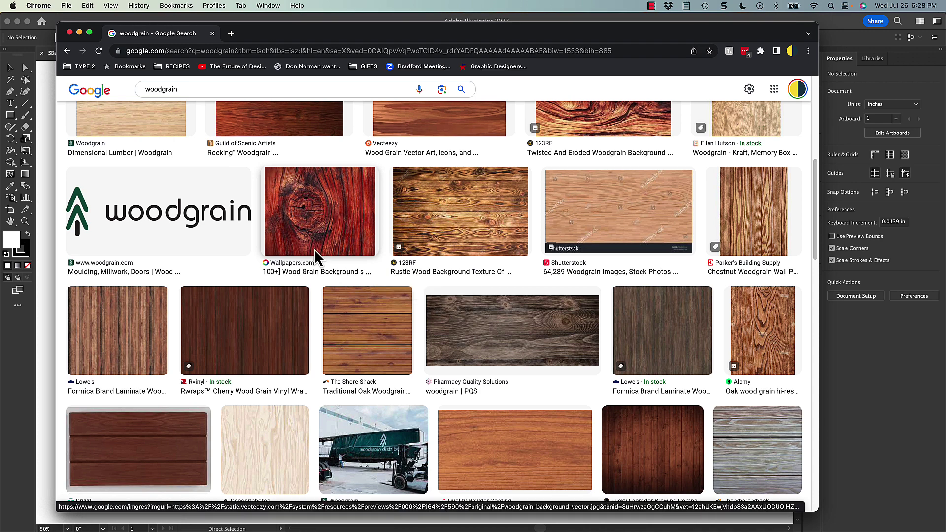
Go to the Pexels website and search its free photos for "woodgrain"
click(197, 50)
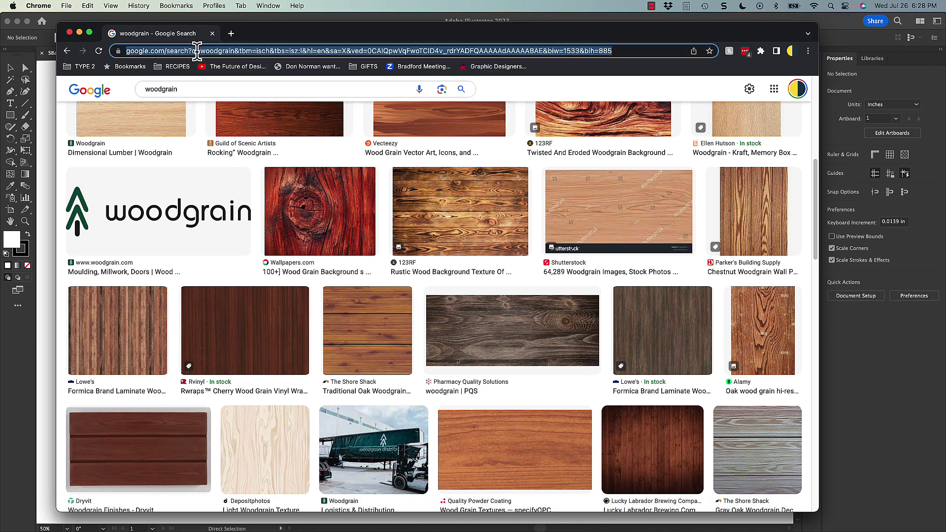
text(pexel)
key(Return)
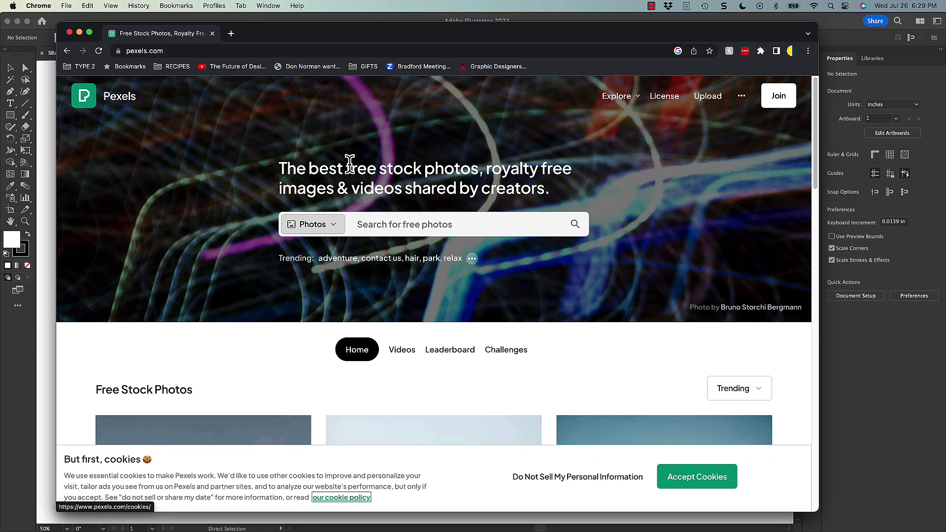
click(358, 226)
text(woodgrain)
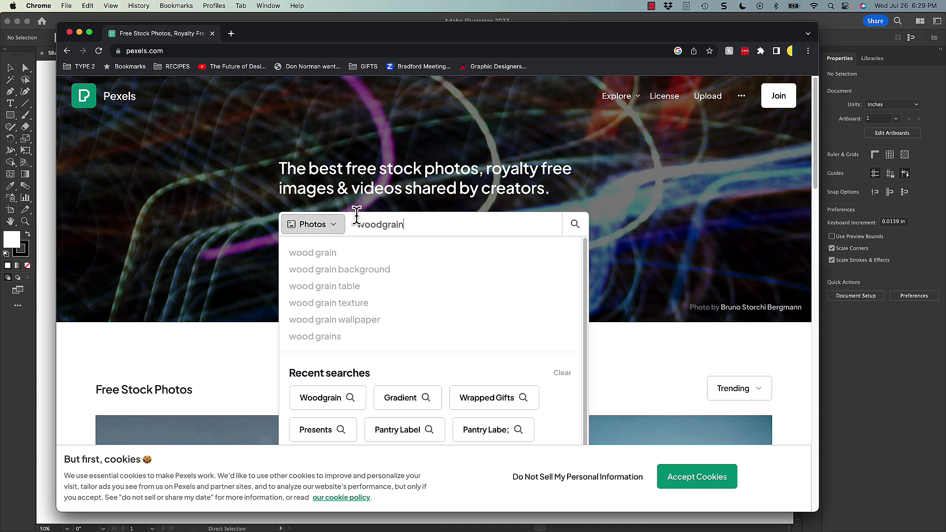
key(Return)
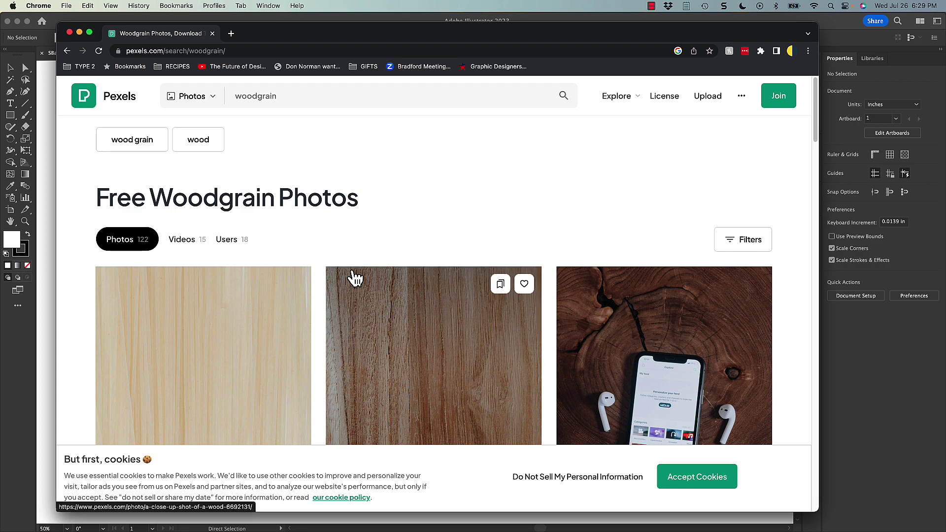
Examine the Pexels woodgrain photos for close-ups with strong grain that could serve as a texture source
scroll(354, 277, down, 3)
scroll(355, 278, down, 8)
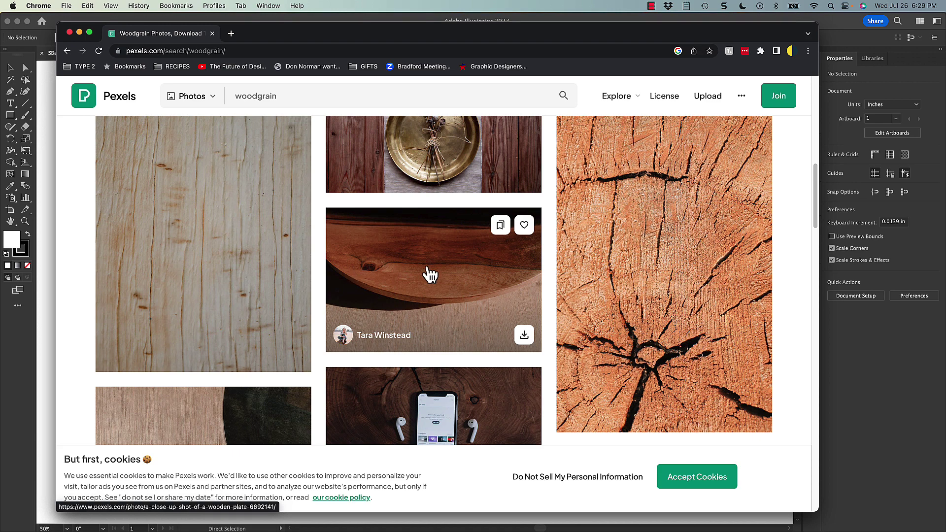
scroll(640, 260, down, 5)
scroll(641, 260, down, 6)
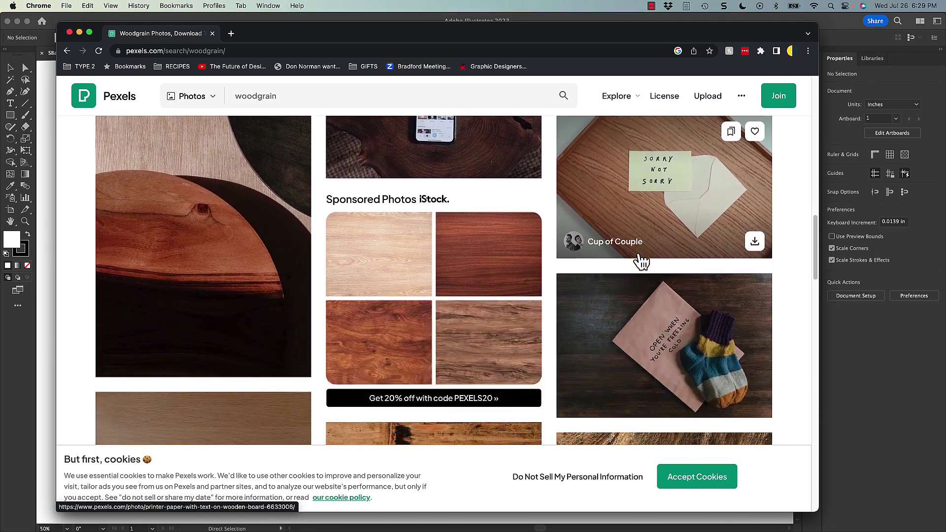
scroll(640, 260, down, 2)
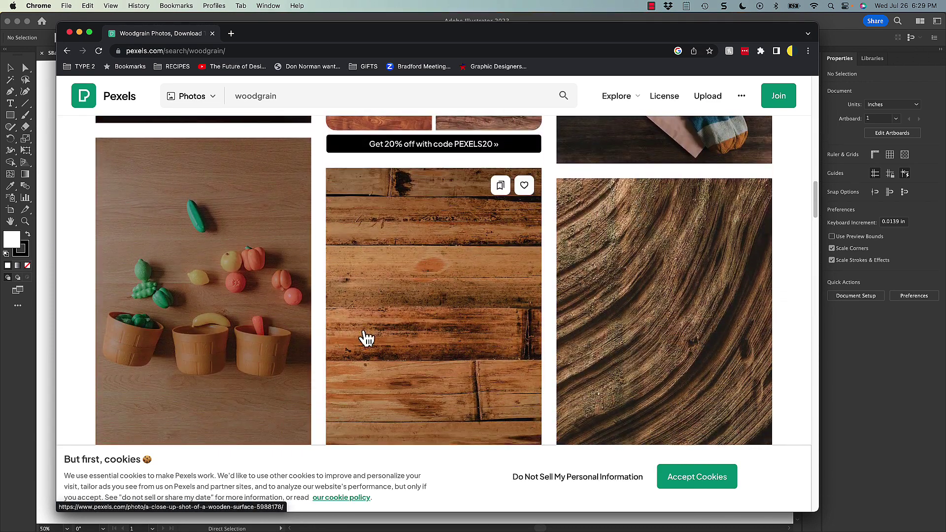
mouse_move(245, 380)
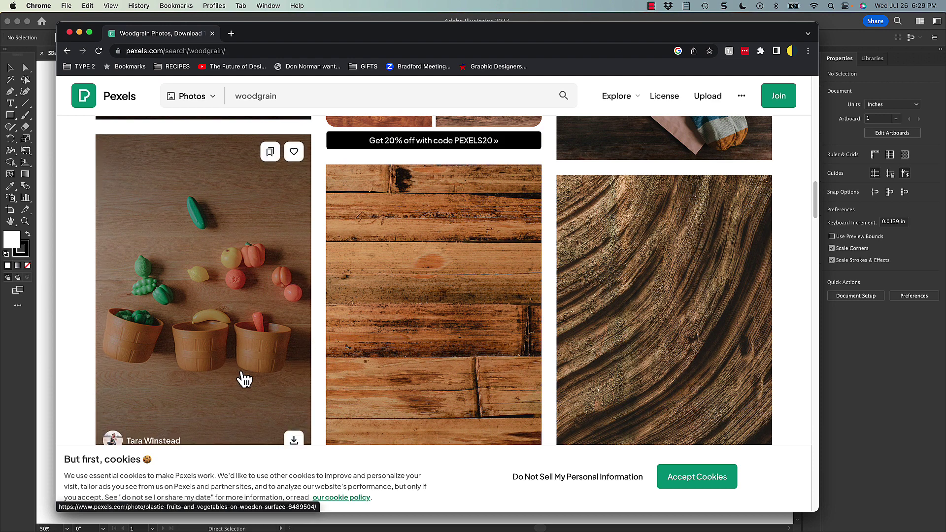
mouse_move(606, 363)
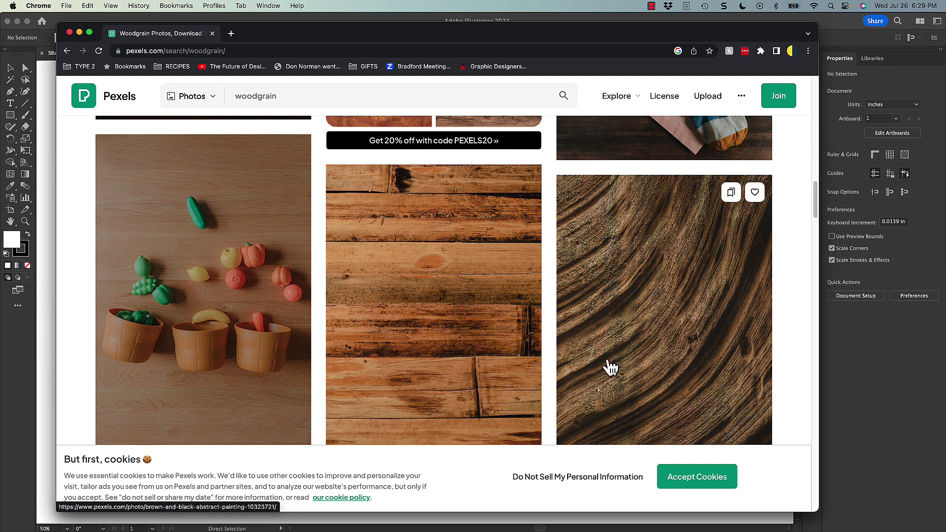
scroll(660, 271, down, 3)
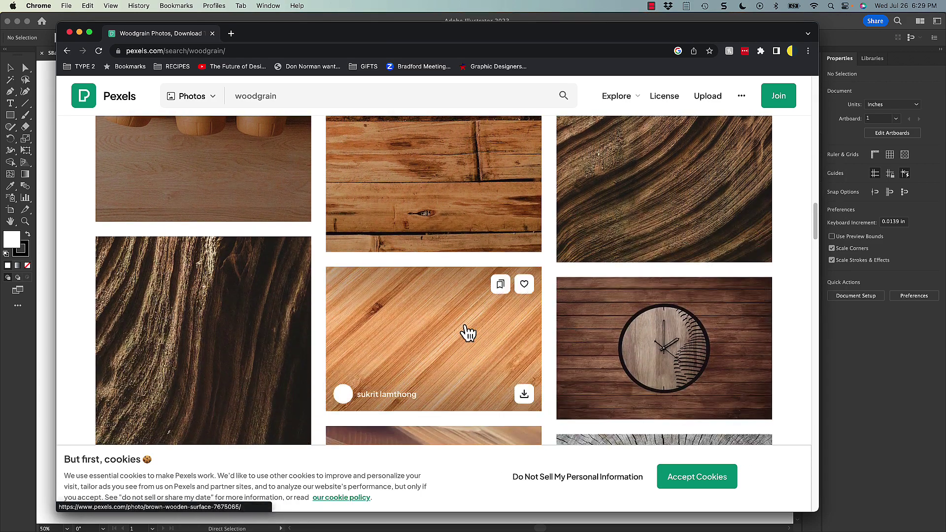
scroll(461, 332, down, 5)
scroll(459, 333, down, 2)
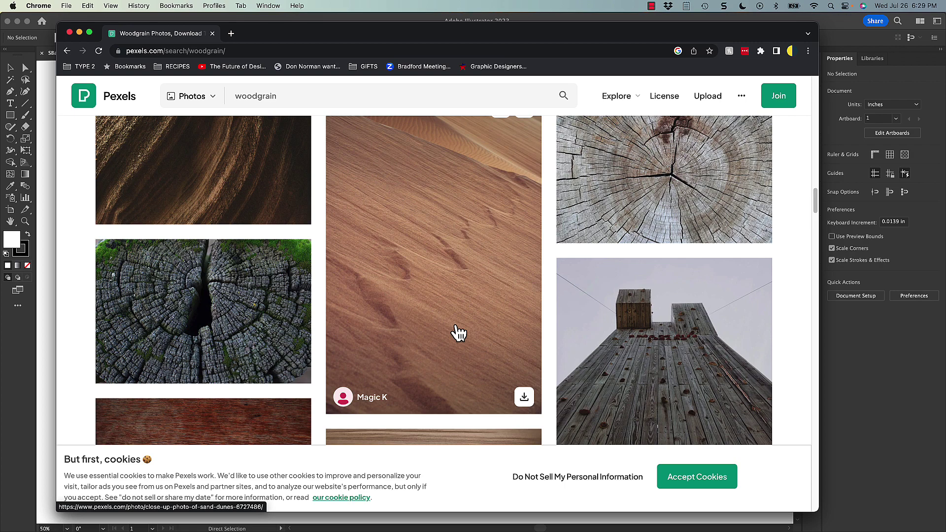
scroll(459, 333, up, 10)
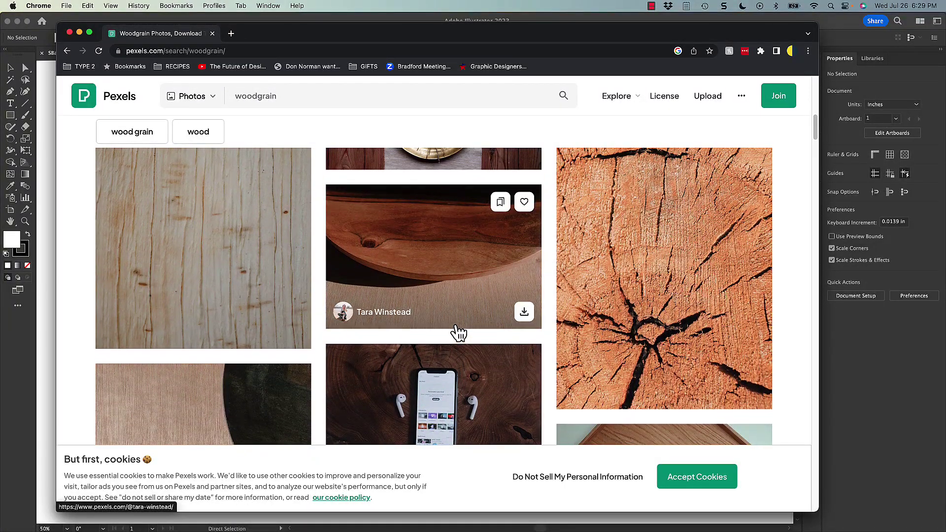
scroll(458, 333, up, 3)
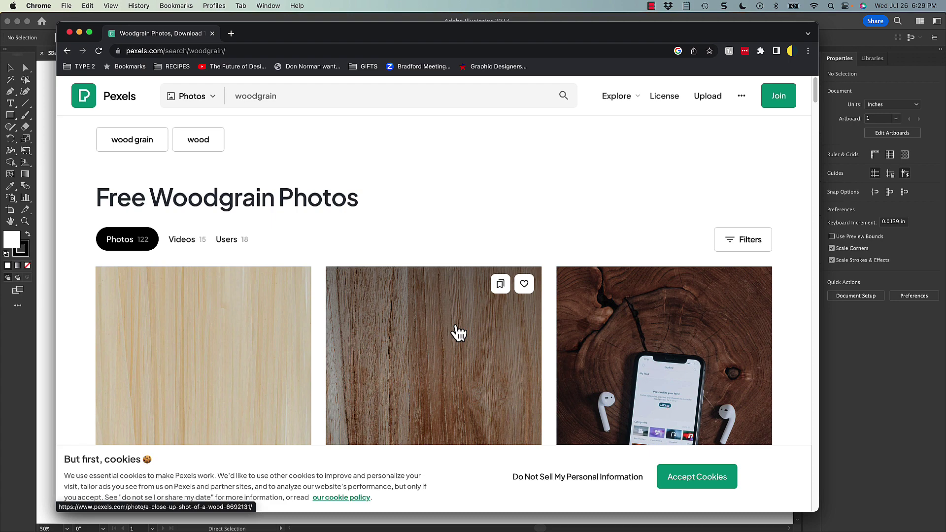
Close the browser window, switch to Photoshop and bring the openphotonet_wood%20grain2-1.jpeg document to the front
click(80, 33)
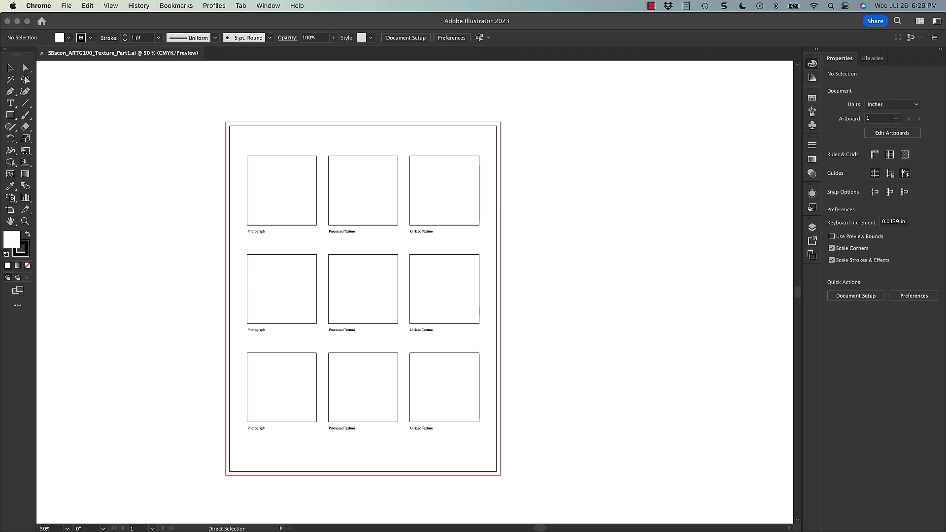
click(687, 514)
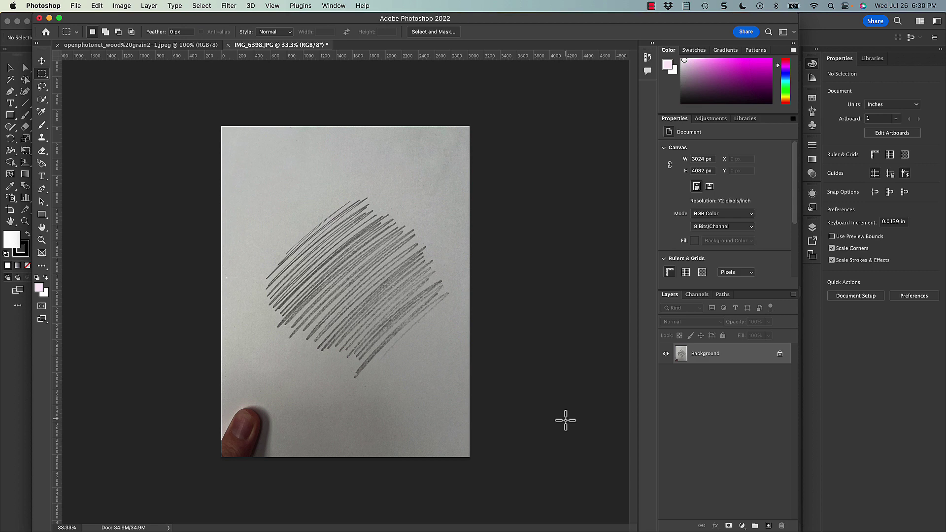
click(153, 47)
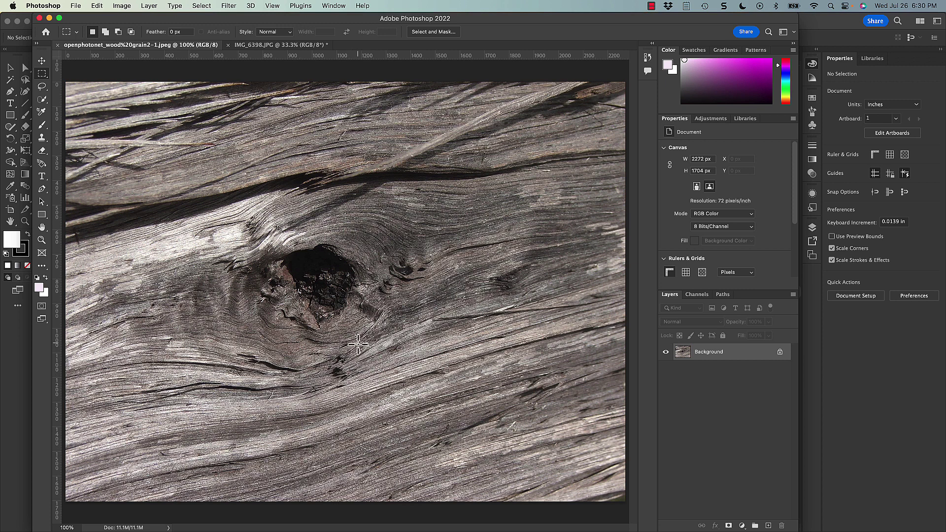
Reset the Essentials workspace to its default panel layout
click(335, 6)
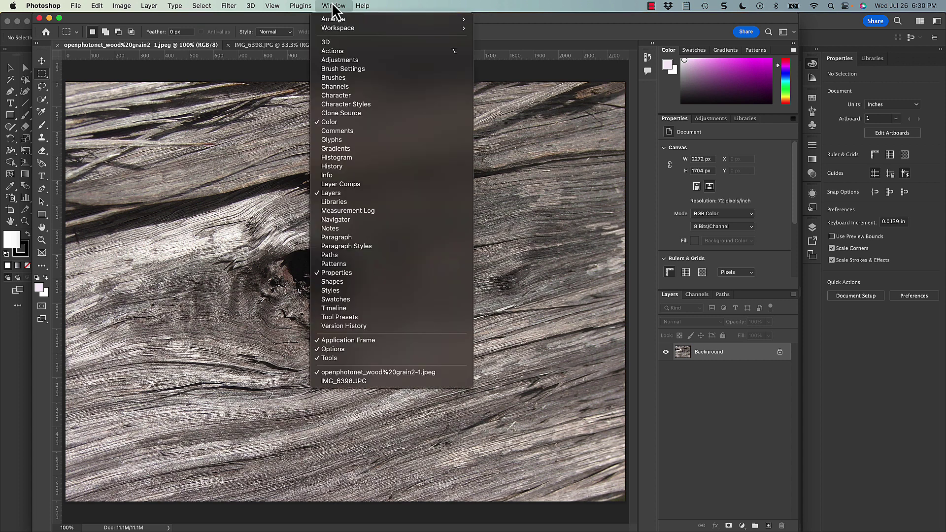
mouse_move(367, 33)
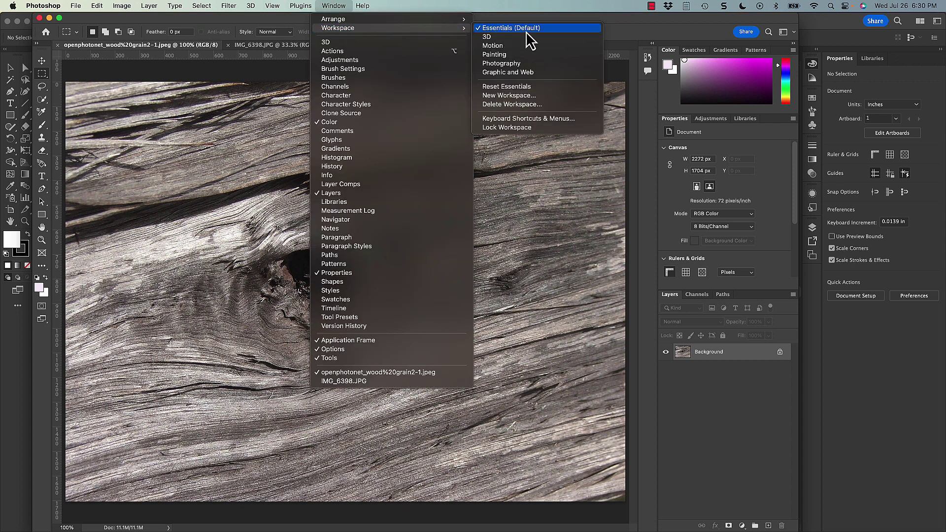
click(515, 86)
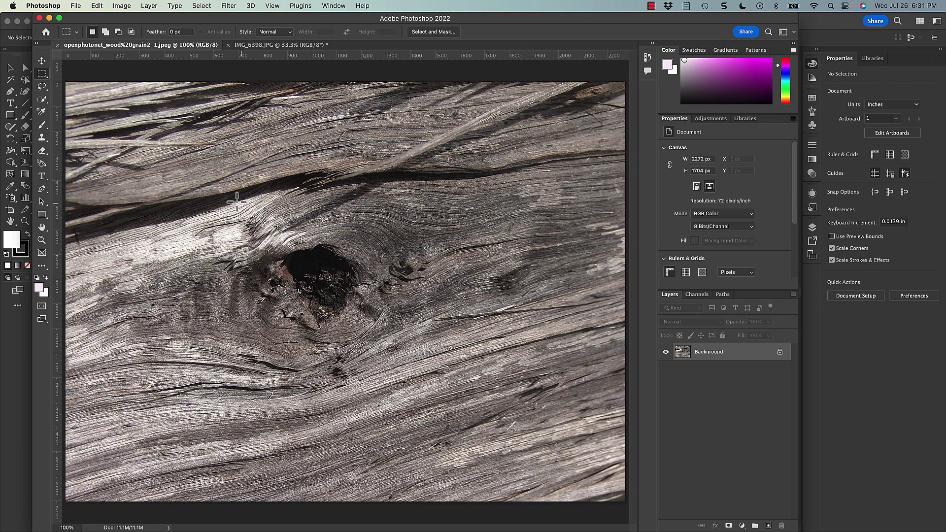
drag(226, 201, 499, 473)
drag(403, 474, 590, 492)
drag(417, 411, 448, 406)
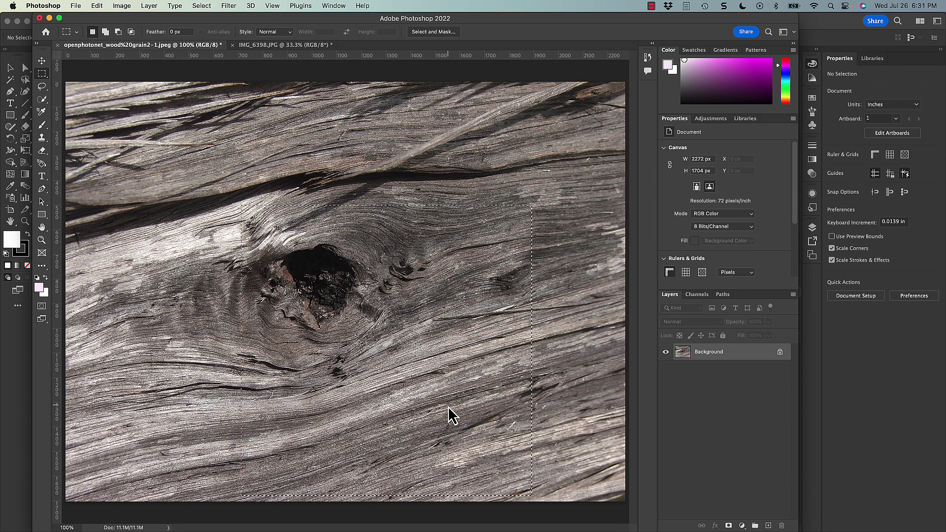
key(super+d)
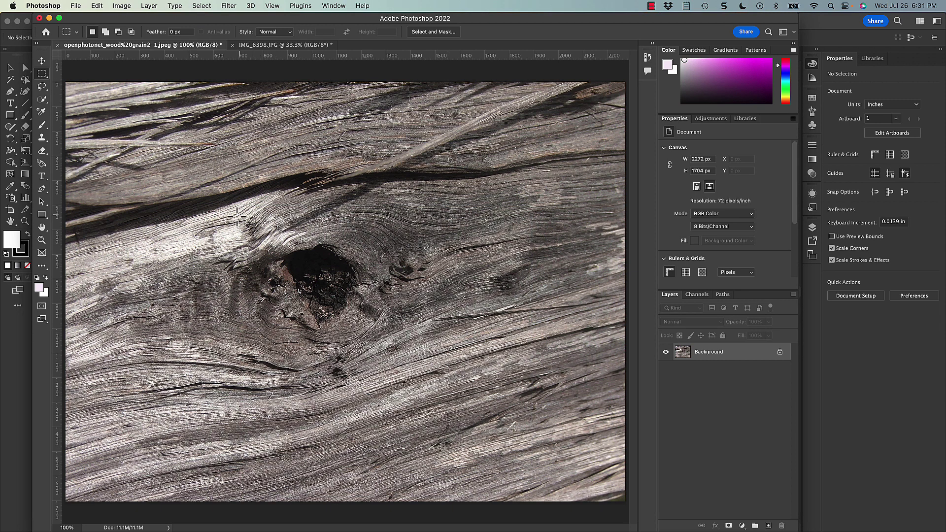
drag(235, 212, 581, 475)
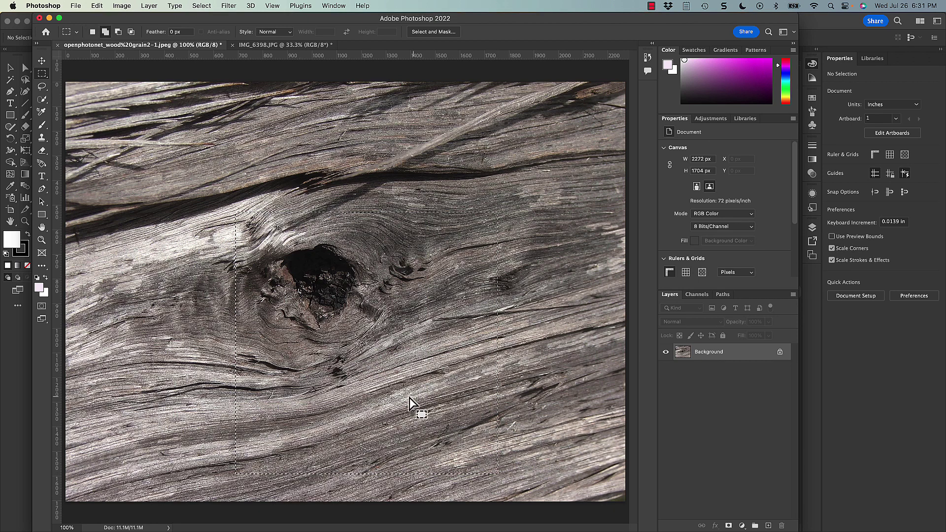
drag(411, 401, 422, 402)
key(super+d)
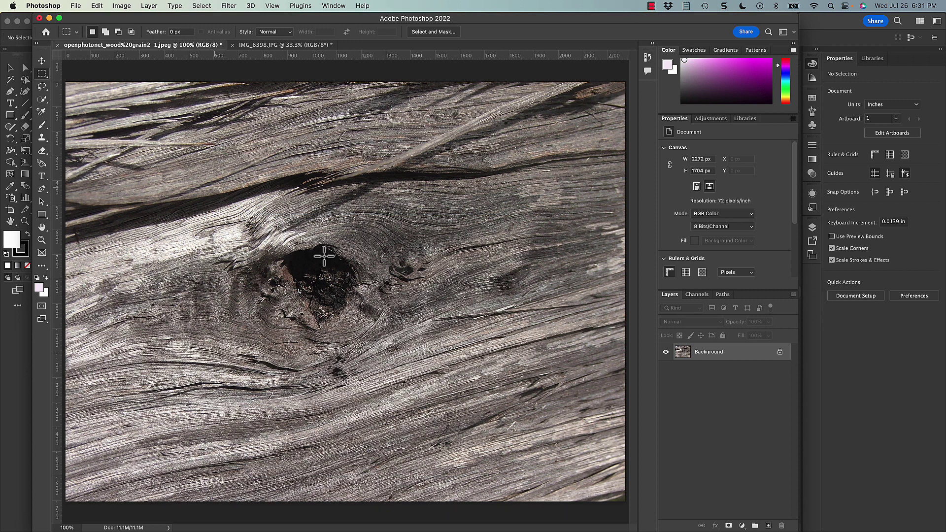
Crop the wood photo to a square of about 1138 px covering the knot and the grain below it
drag(235, 216, 635, 498)
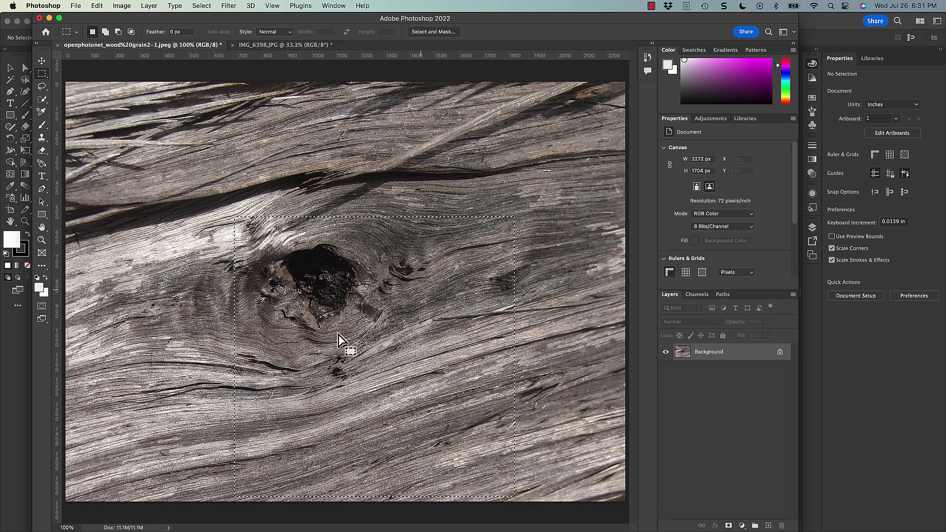
click(120, 6)
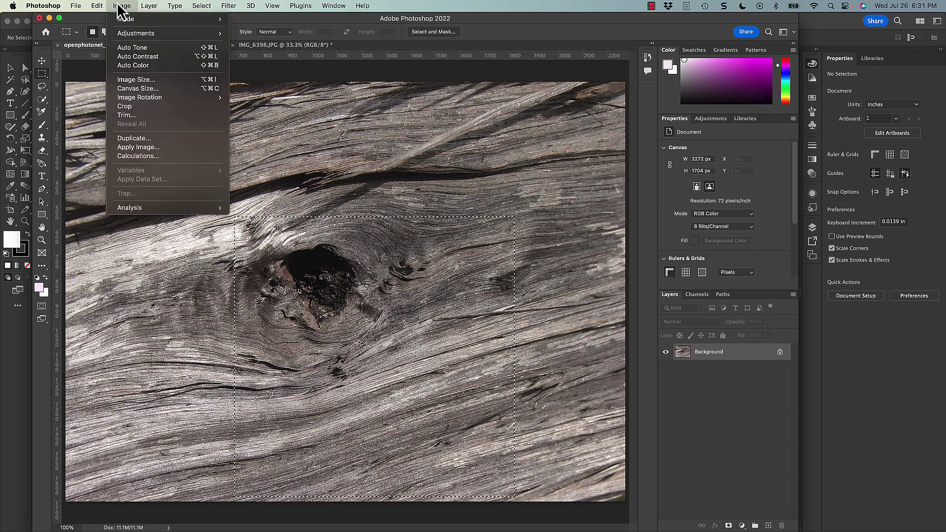
click(140, 106)
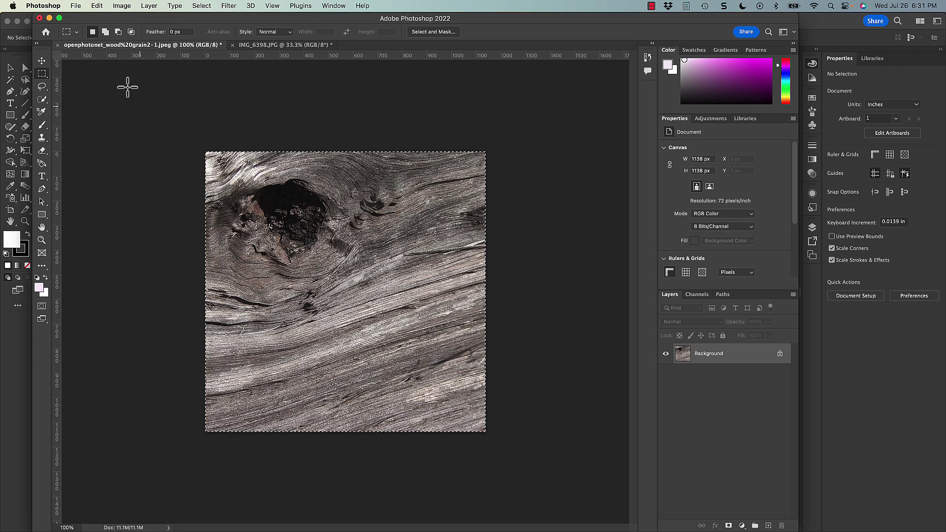
Save the cropped wood image to the Desktop as Woodgrain.jpg in JPEG format at Maximum quality 12
click(79, 6)
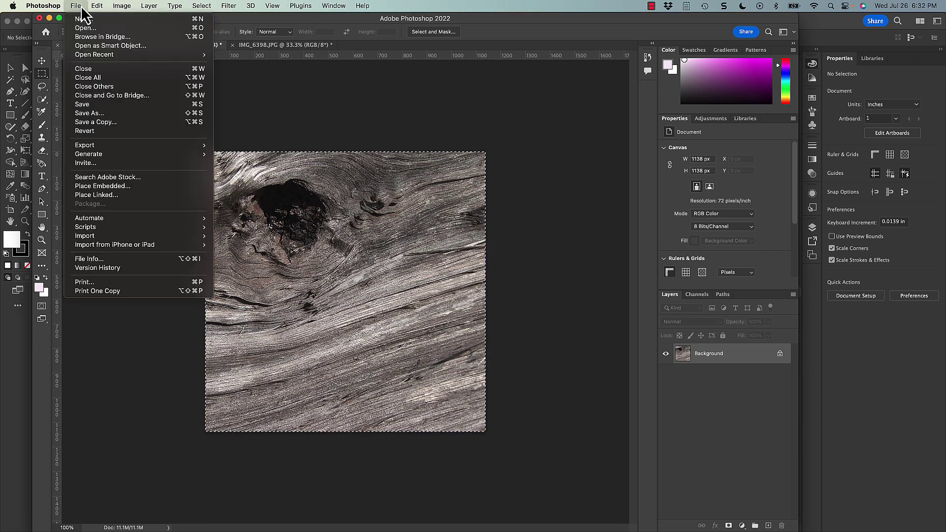
click(100, 114)
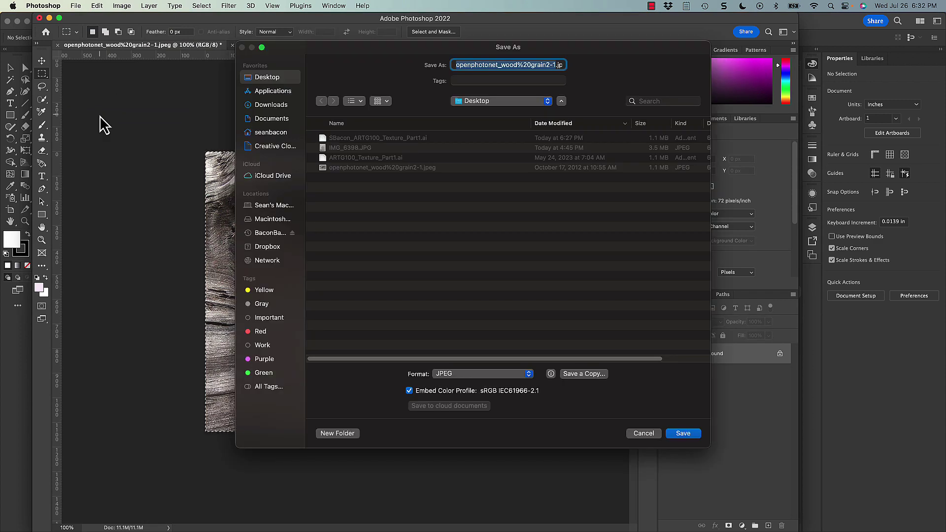
text(Woodgrain.jpg)
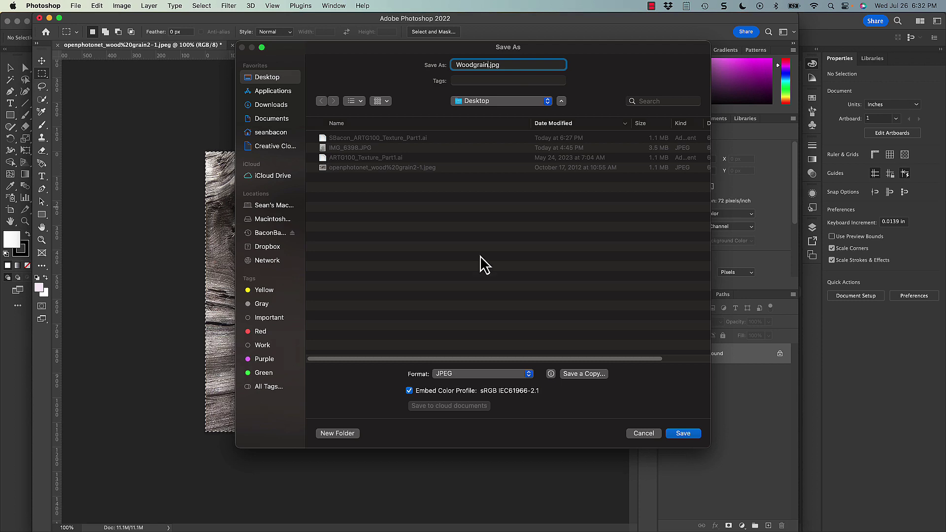
click(682, 434)
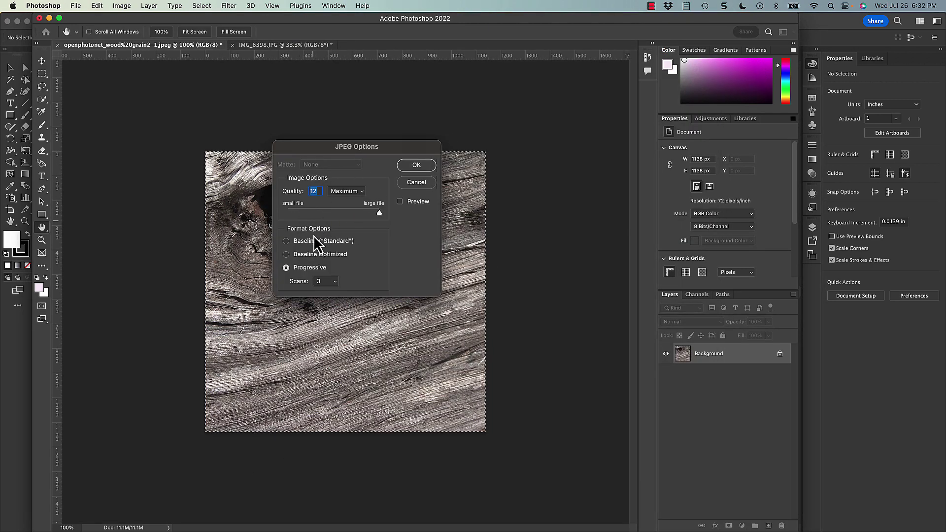
click(410, 167)
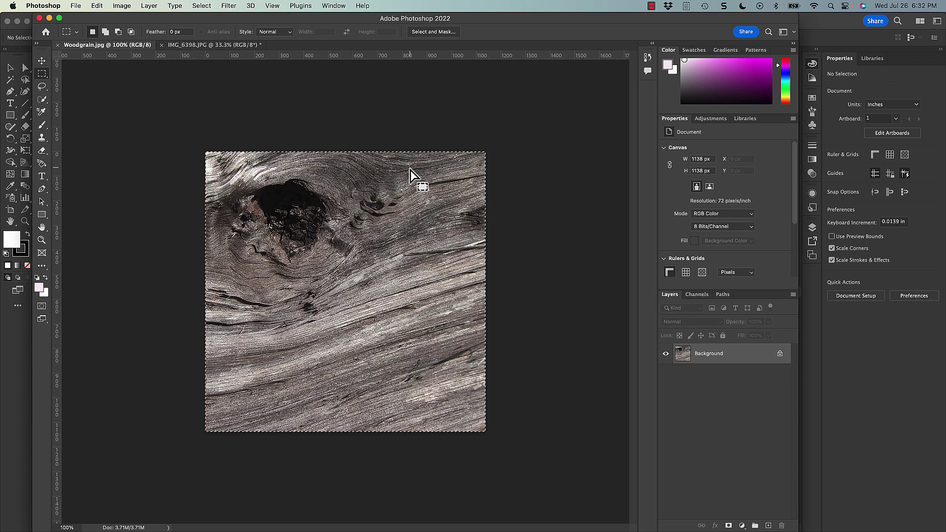
Crop the IMG_6398.JPG pencil sketch to a square of about 1393 px within the hatched lines
click(221, 46)
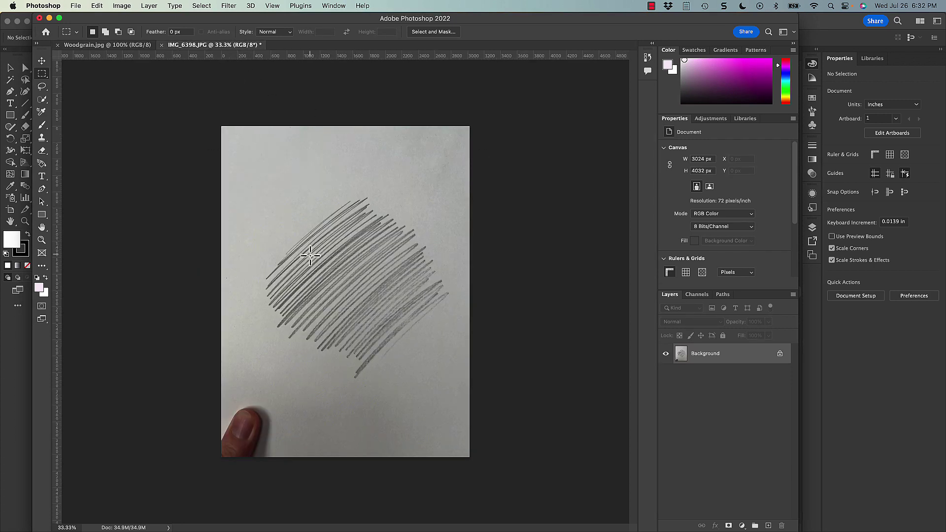
mouse_move(299, 225)
mouse_down()
mouse_move(438, 365)
mouse_move(414, 340)
mouse_up()
drag(371, 302, 368, 293)
click(123, 6)
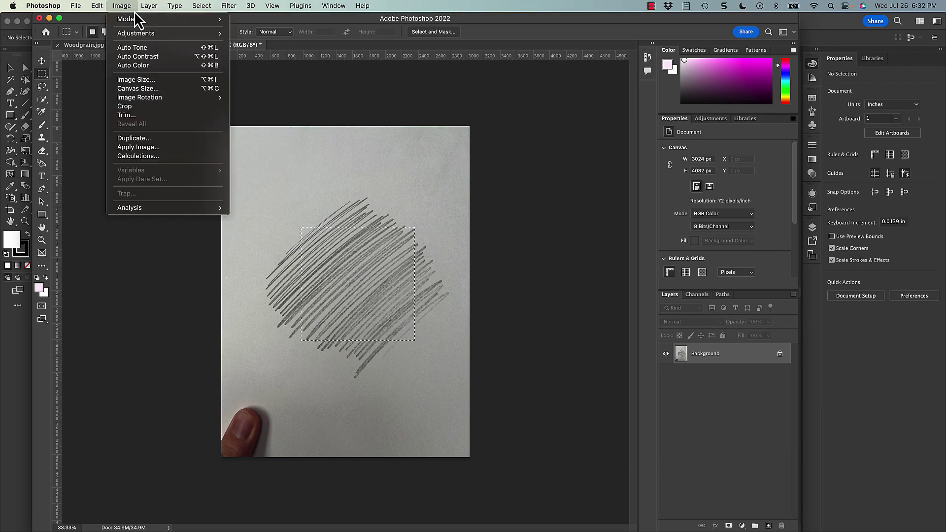
click(148, 107)
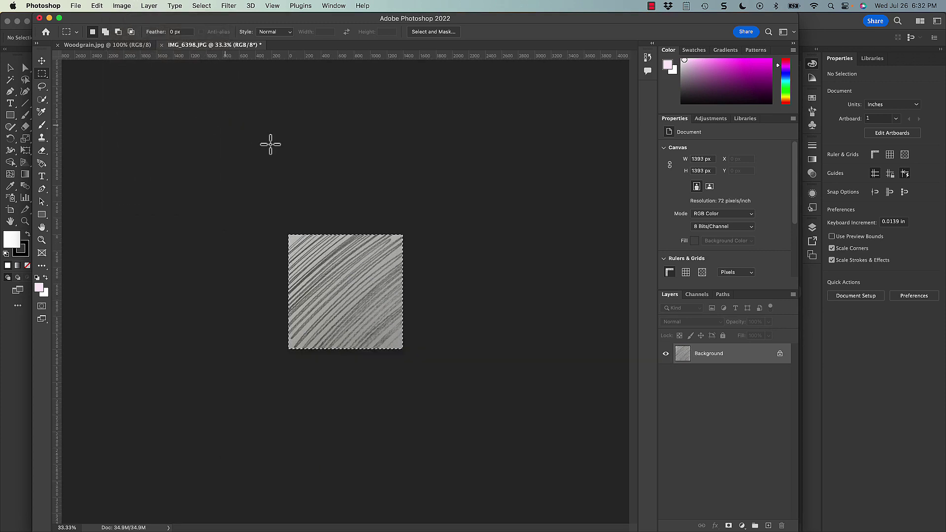
Save the cropped pencil image to the Desktop as Sketch.jpg in JPEG format at Maximum quality 12
key(super+shift+s)
text(Sketch.jpg)
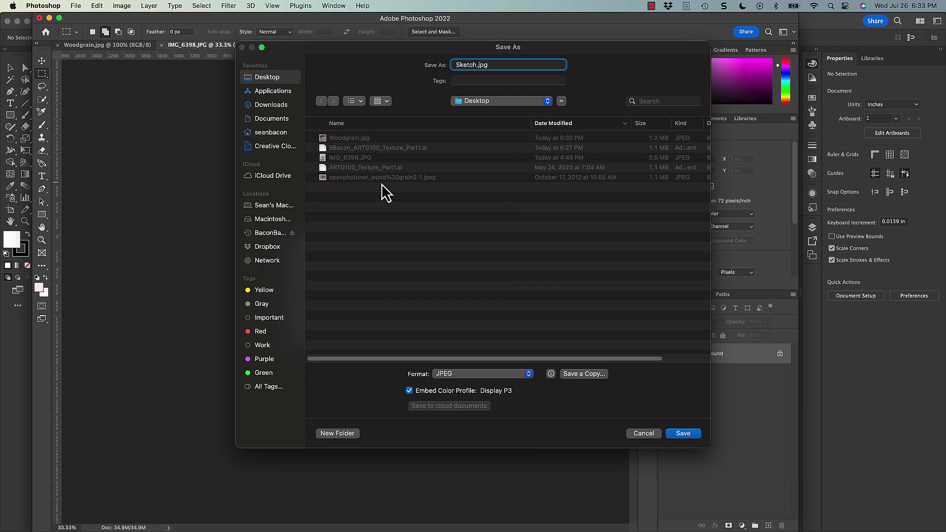
key(Return)
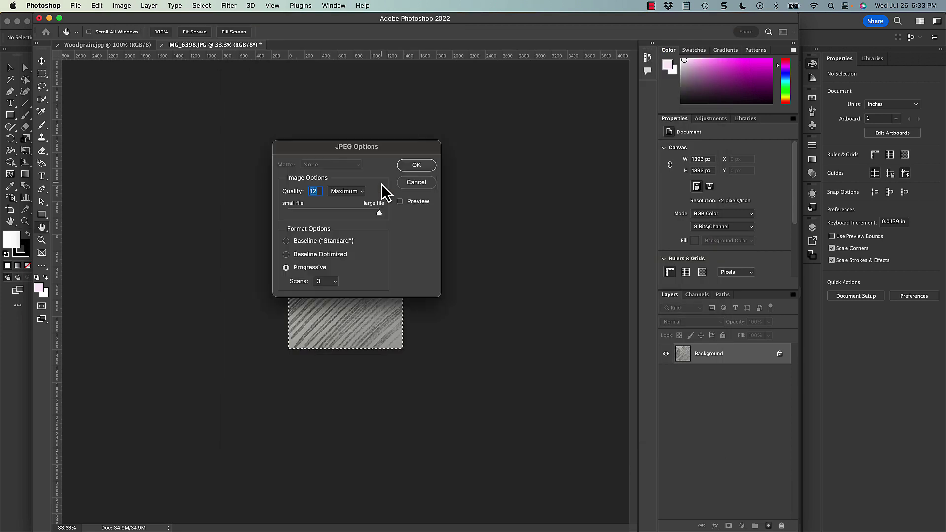
click(417, 164)
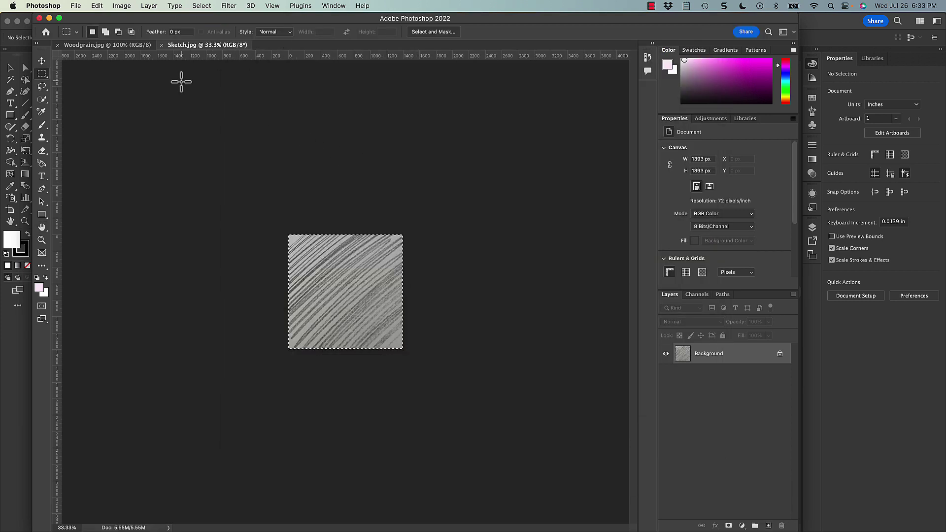
Increase the contrast of Woodgrain.jpg with a Levels adjustment, using input levels of 37, 1.22 and 168
click(136, 49)
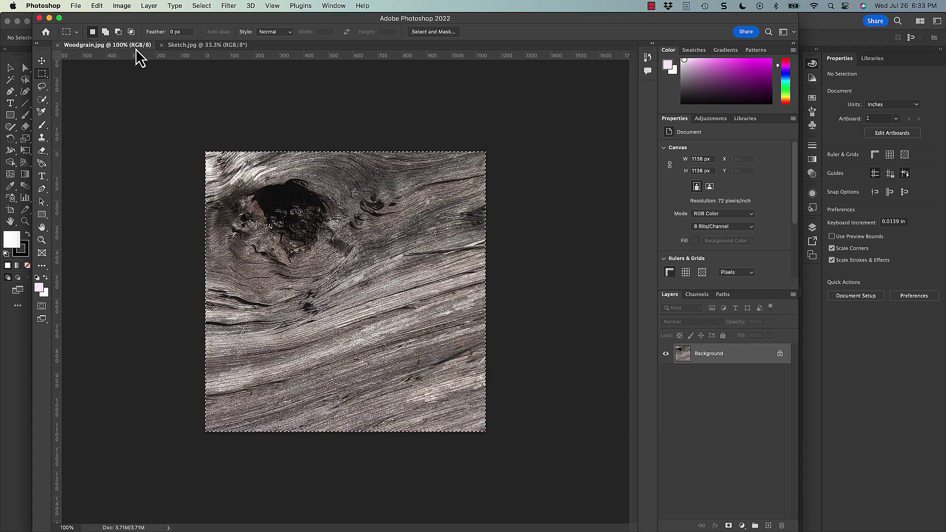
click(124, 6)
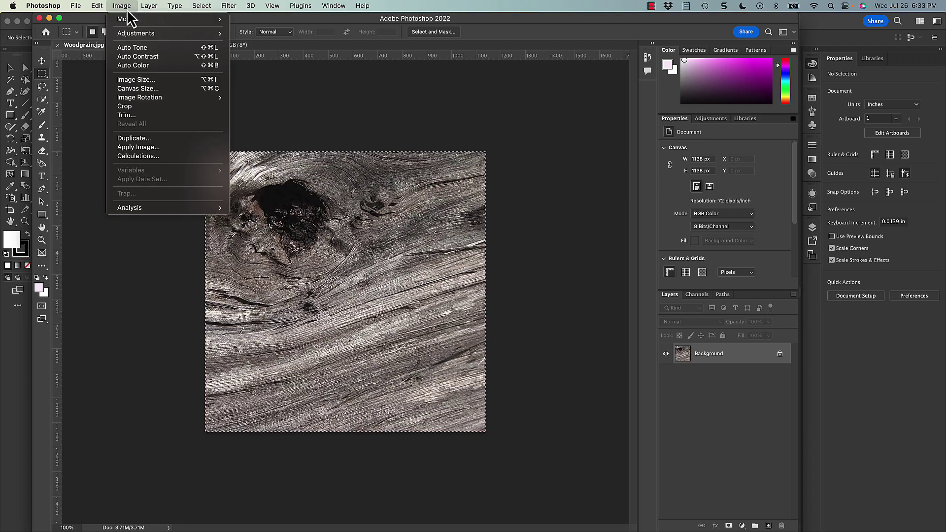
mouse_move(131, 33)
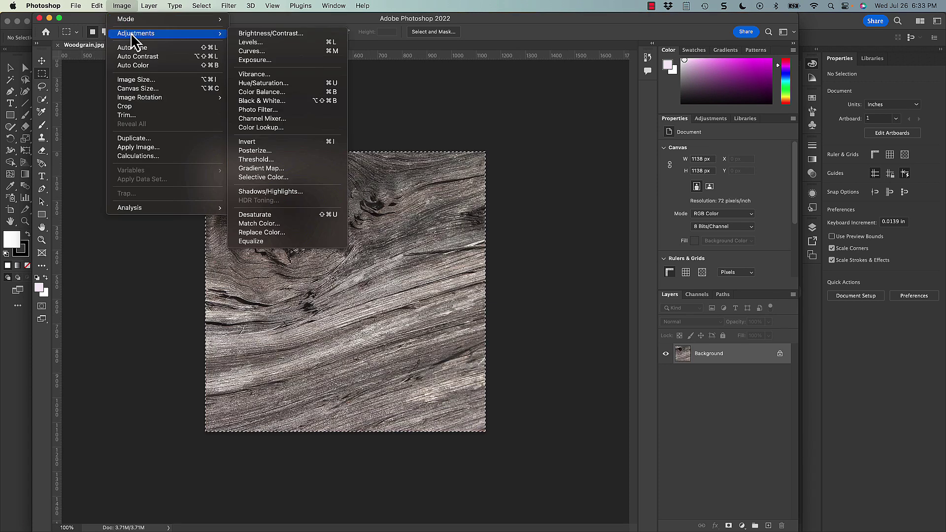
click(249, 42)
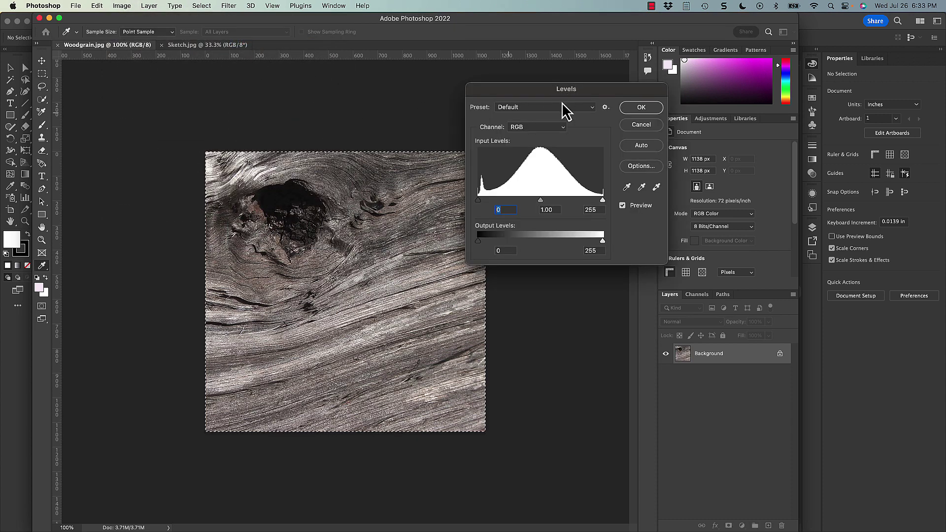
drag(567, 98, 589, 135)
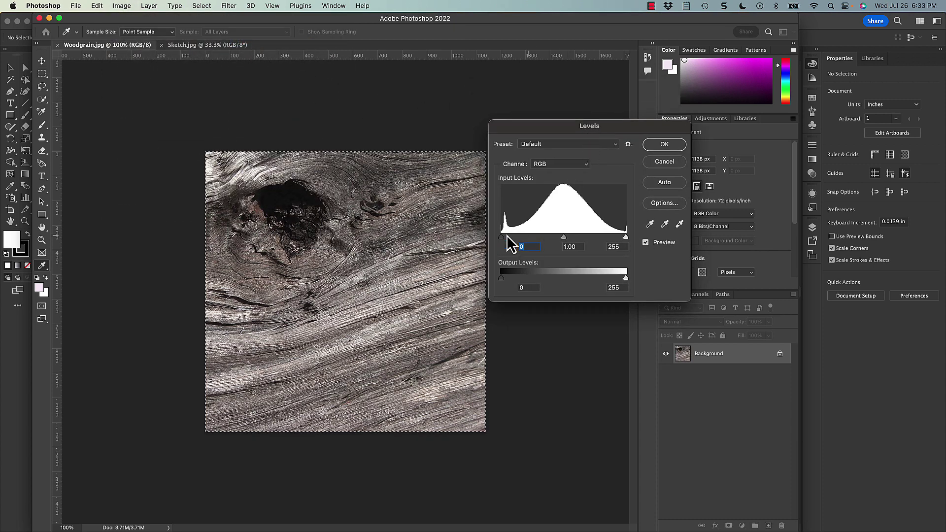
mouse_move(501, 238)
mouse_down()
mouse_move(553, 238)
mouse_move(501, 238)
mouse_up()
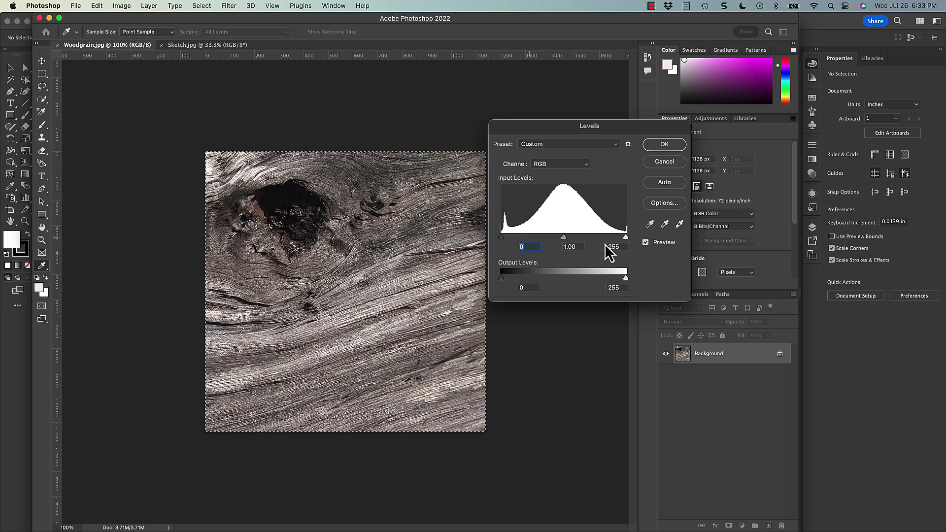
drag(625, 242, 514, 237)
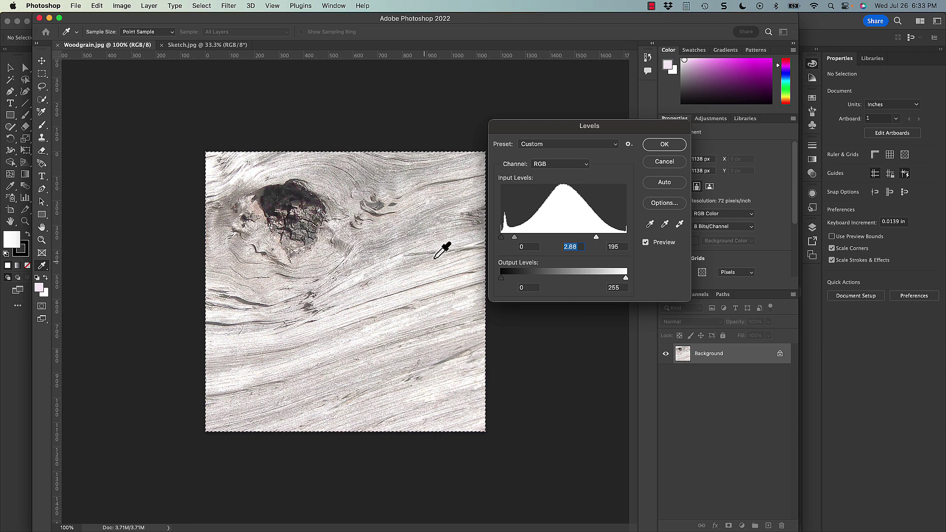
drag(513, 238, 543, 238)
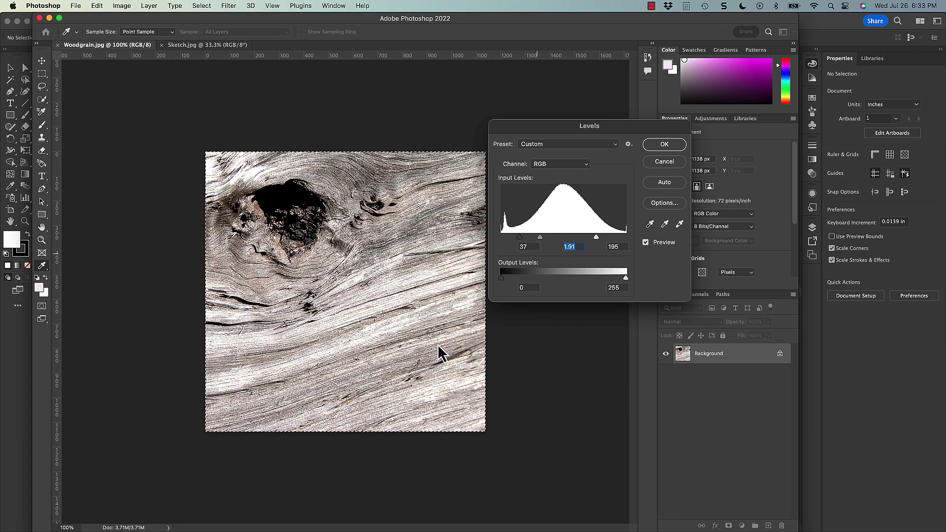
drag(596, 237, 548, 238)
click(583, 238)
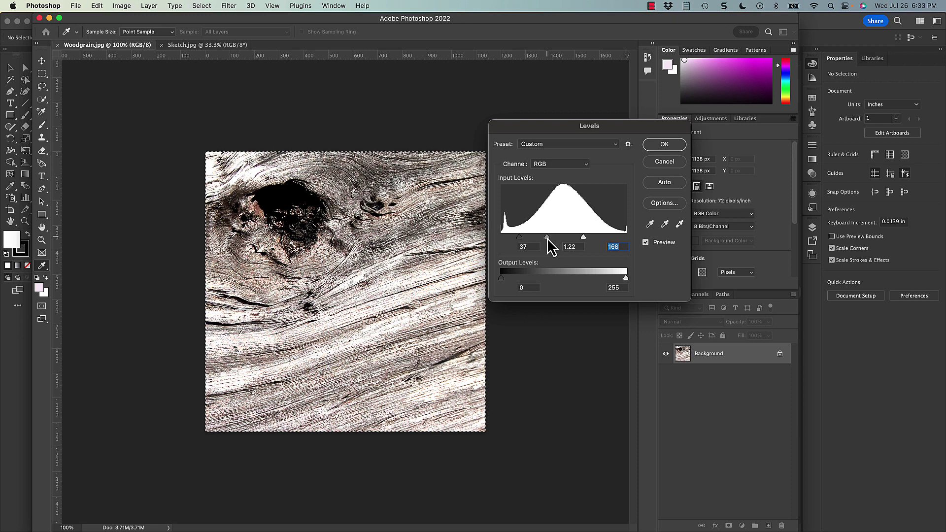
click(547, 239)
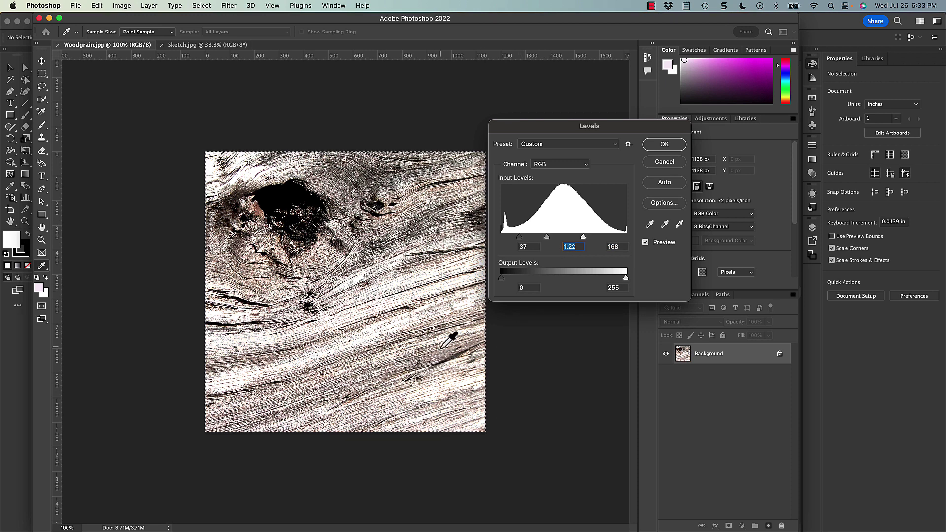
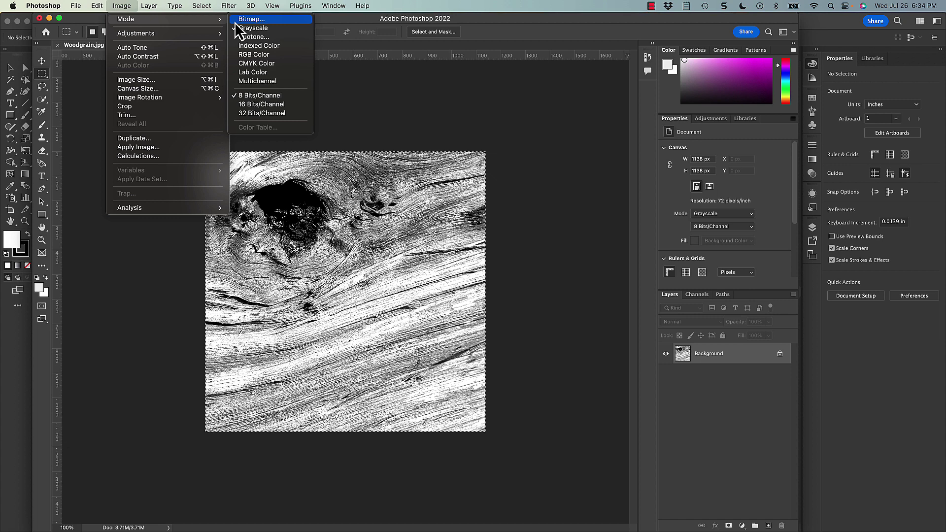
Convert the grayscale woodgrain image to Bitmap mode at 300 pixels/inch output using the Diffusion Dither method
click(246, 19)
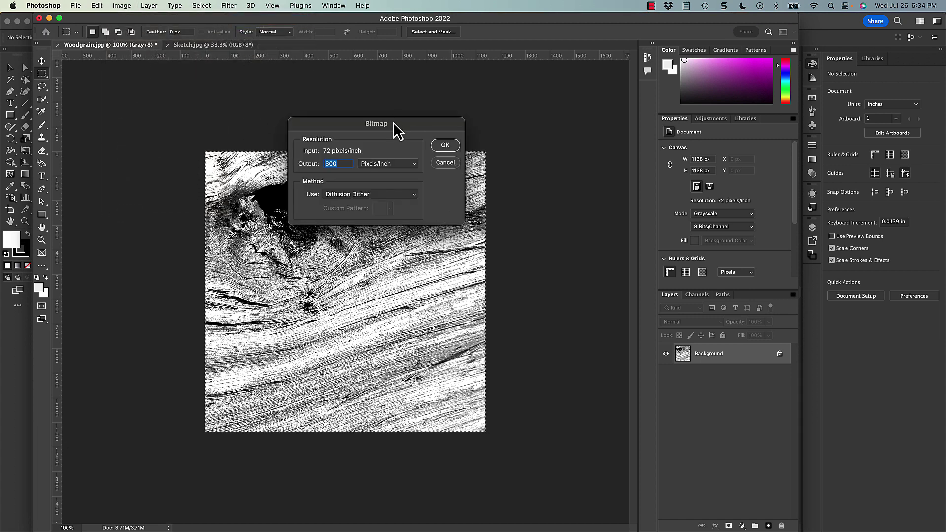
drag(393, 122, 441, 108)
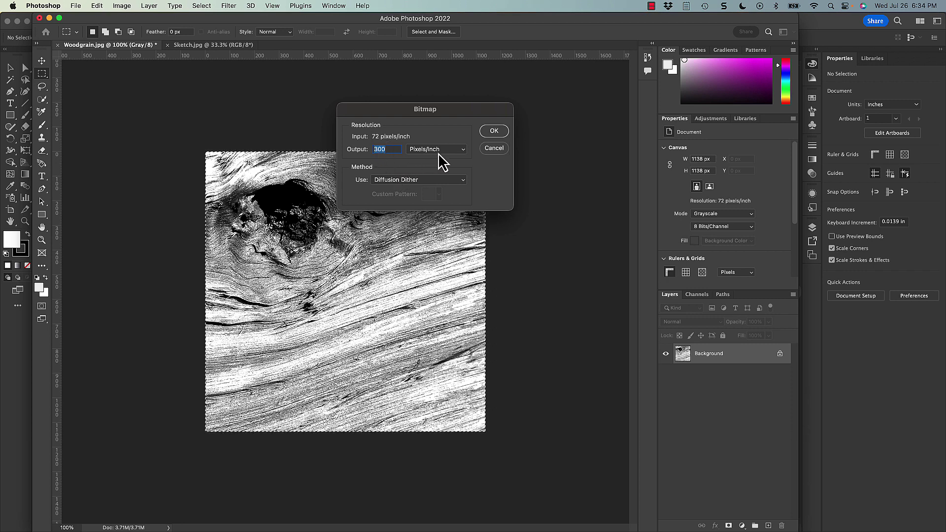
click(427, 179)
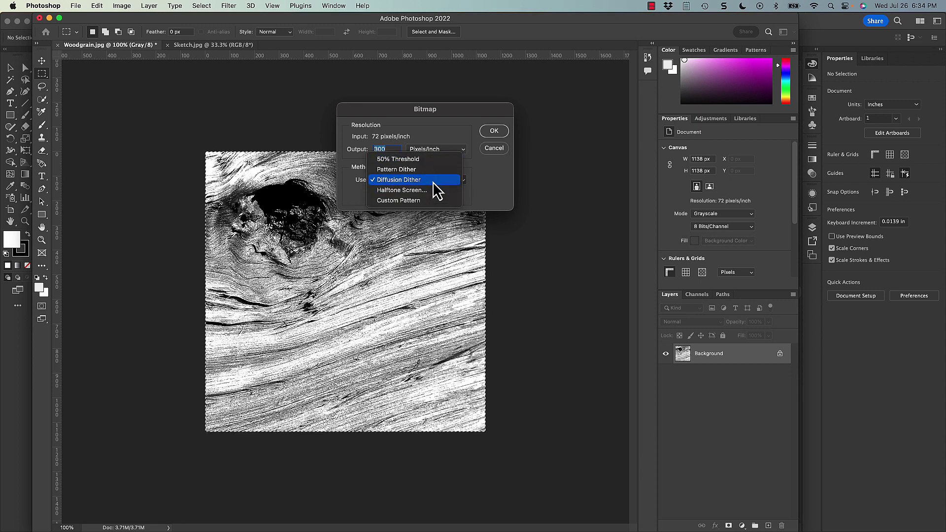
click(433, 180)
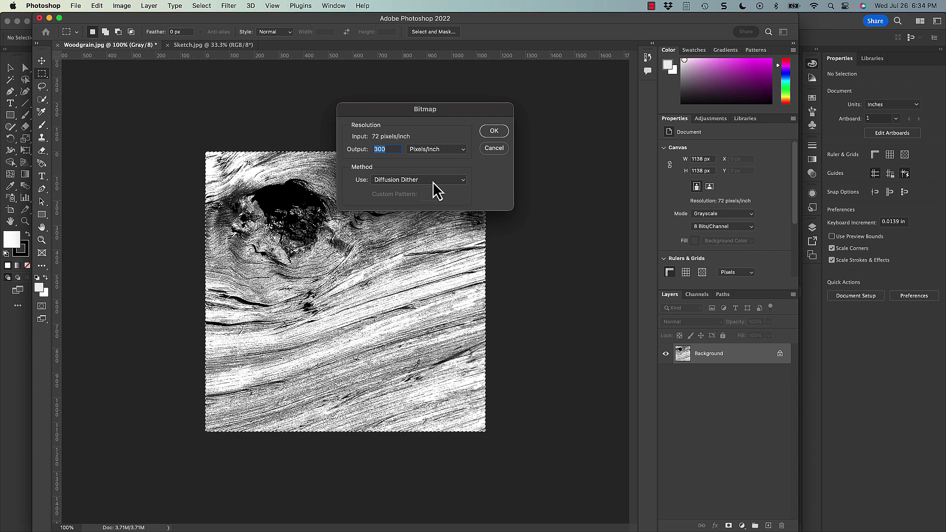
click(489, 132)
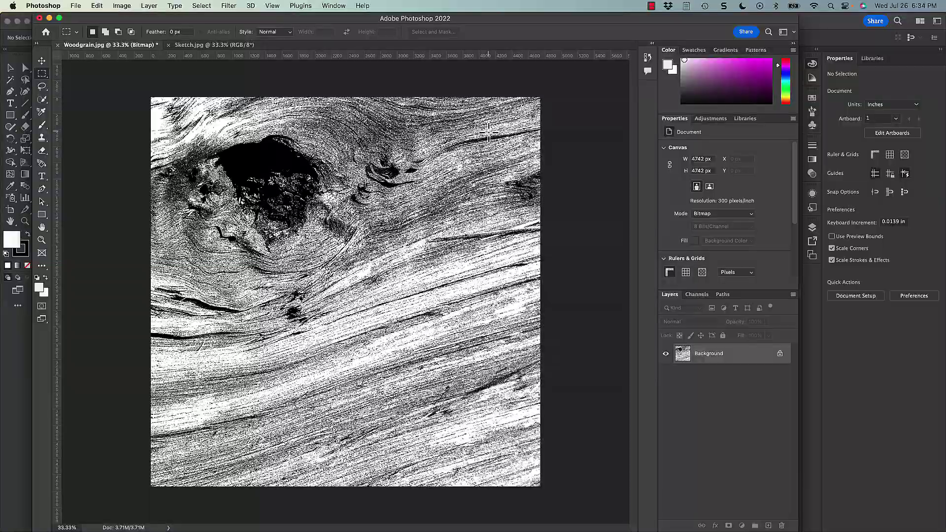
key(super+equal)
key(super+equal)
key(super+equal)
key(super+equal)
key(super+minus)
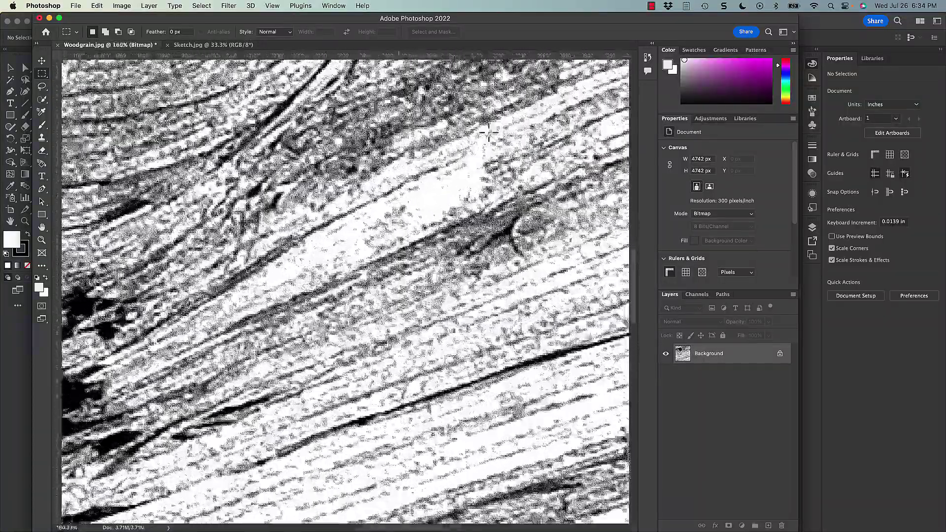
Save the bitmap woodgrain image to the Desktop as Woodgrain.tif in TIFF format with LZW compression
scroll(488, 131, down, 6)
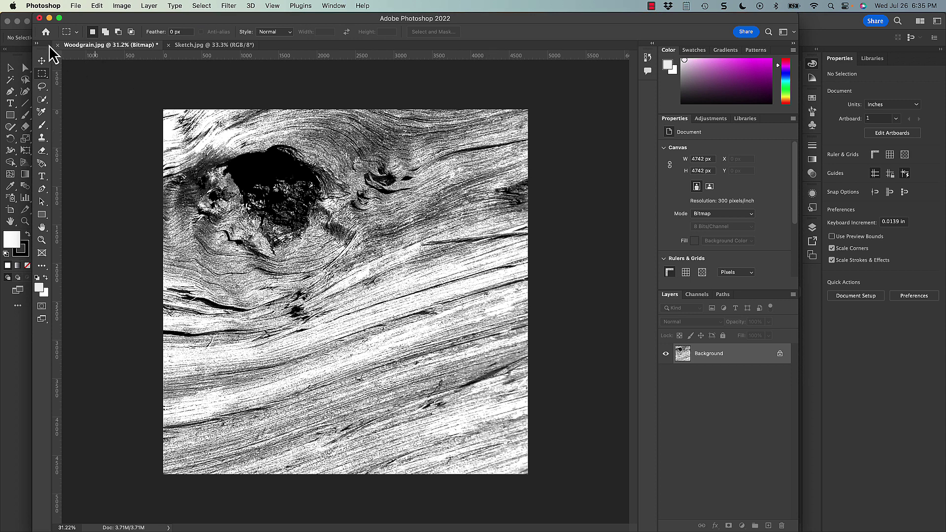
click(77, 6)
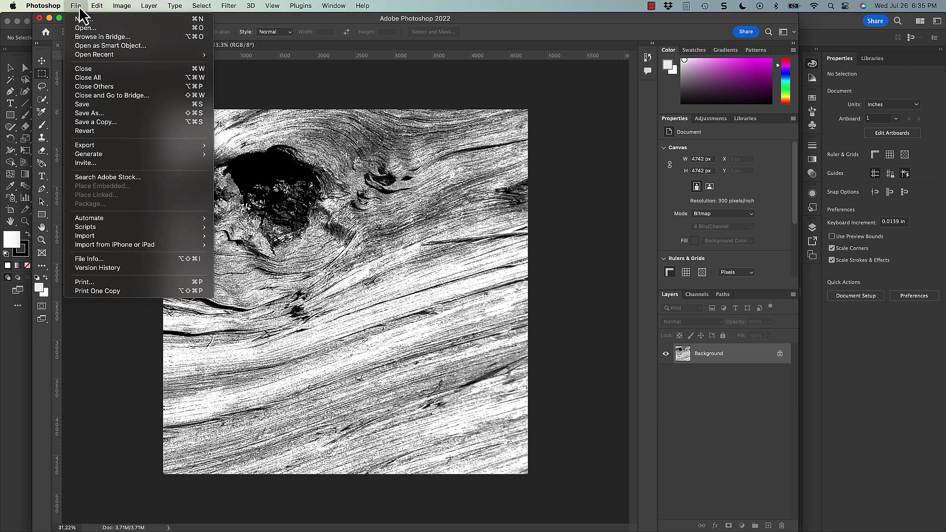
click(82, 114)
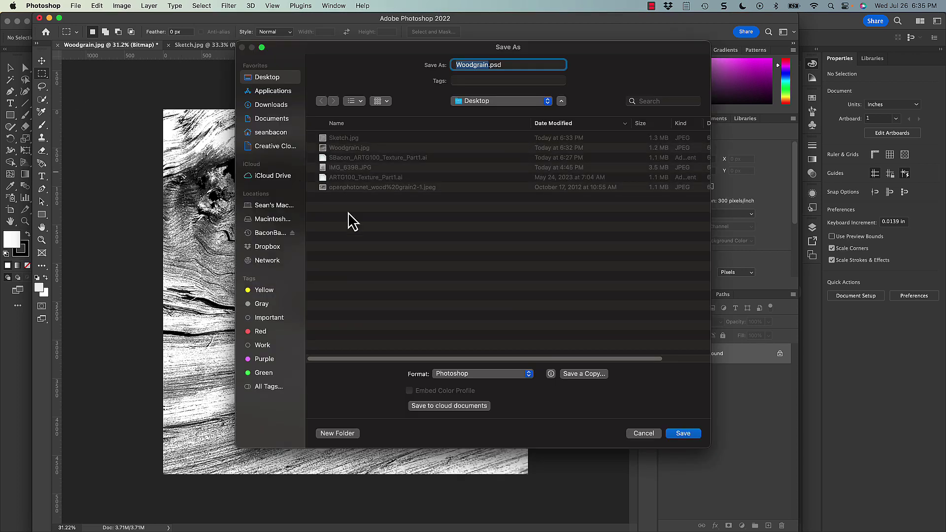
click(476, 375)
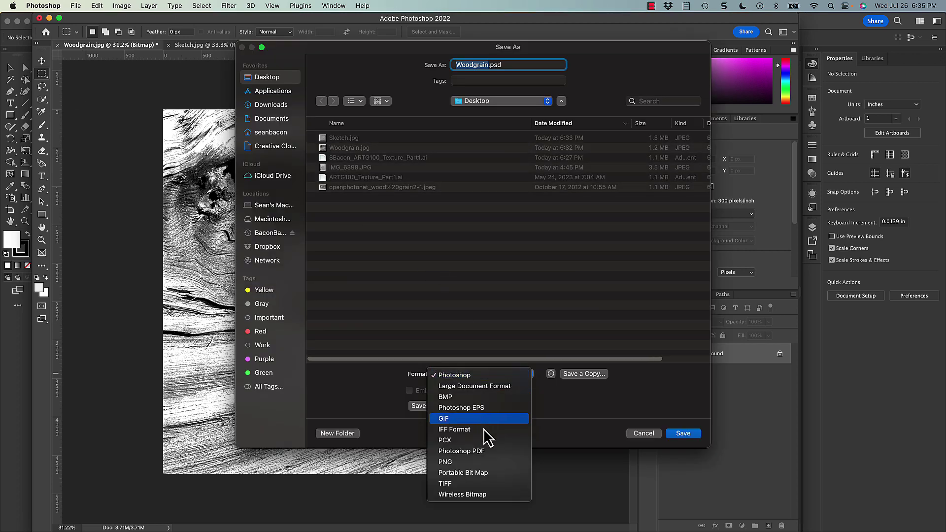
click(477, 483)
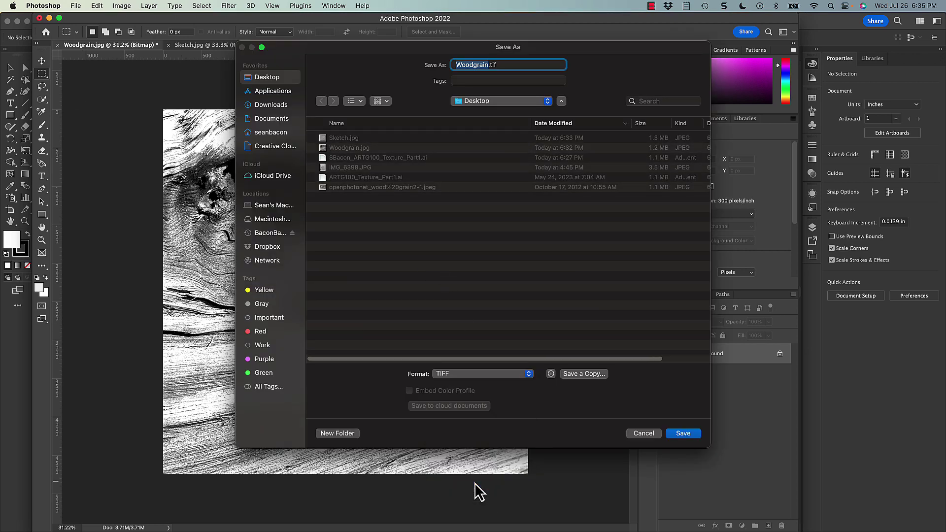
click(685, 433)
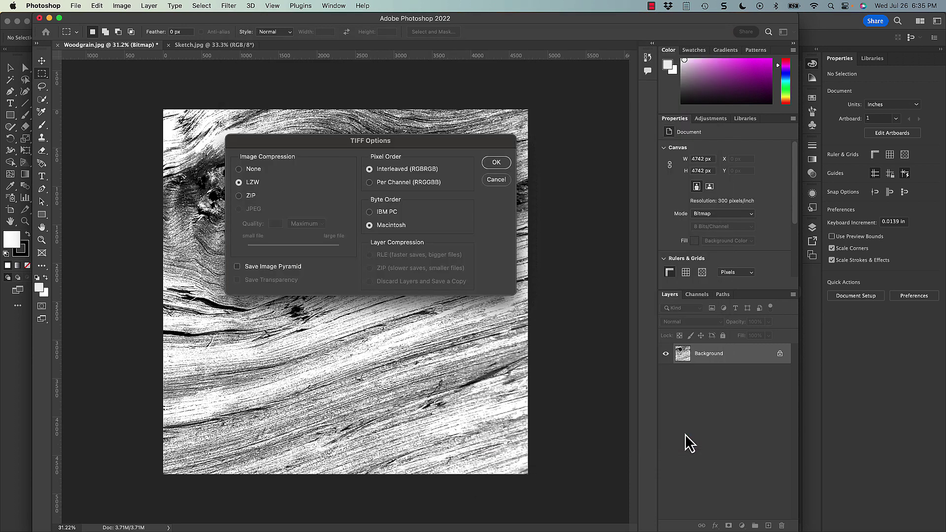
click(488, 164)
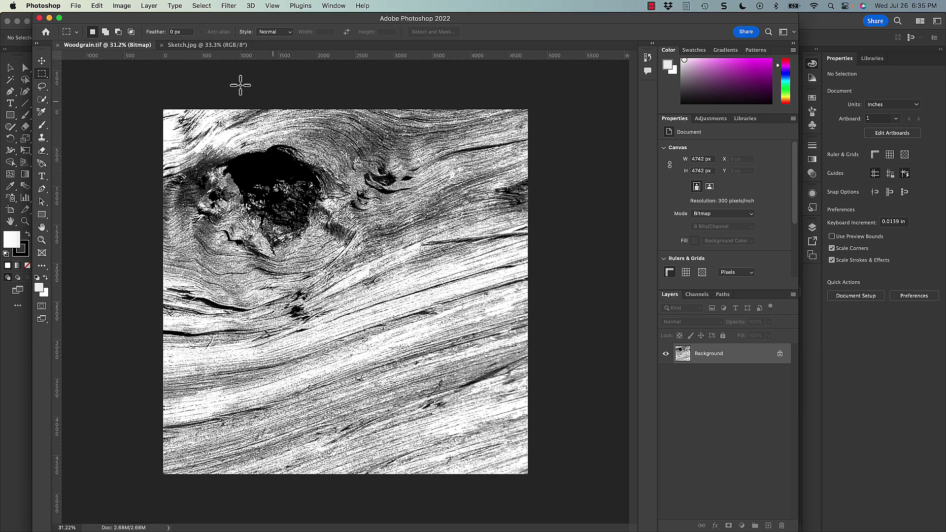
Increase the contrast of Sketch.jpg with a Levels adjustment, using input levels of 80, 0.74 and 169
click(193, 49)
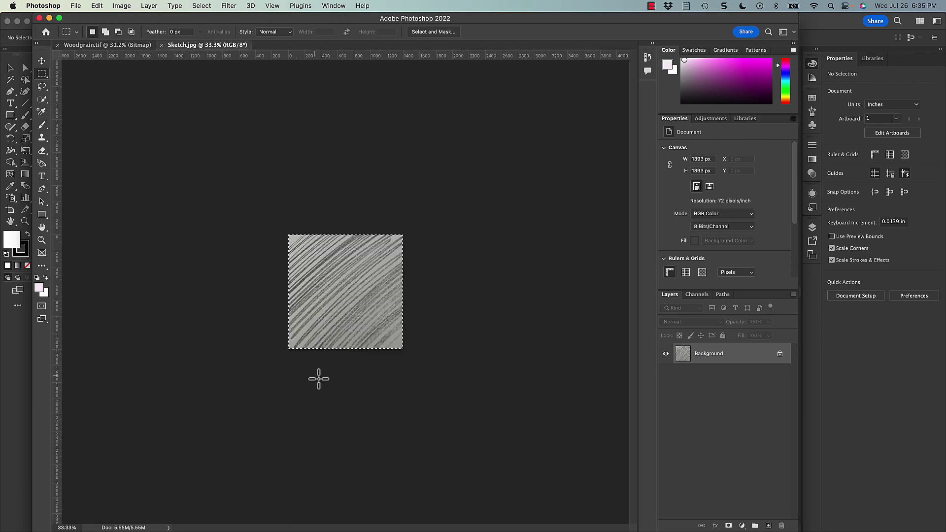
click(127, 8)
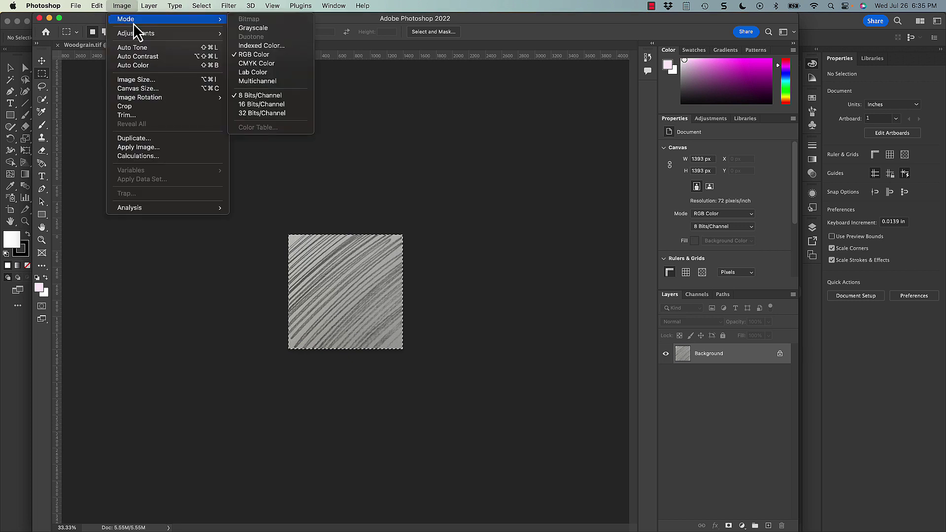
mouse_move(134, 33)
click(253, 42)
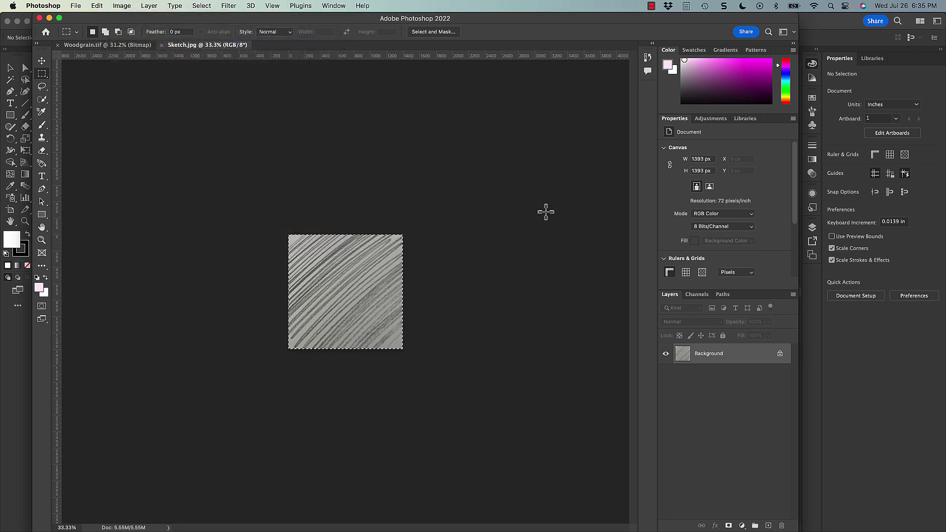
drag(625, 237, 540, 237)
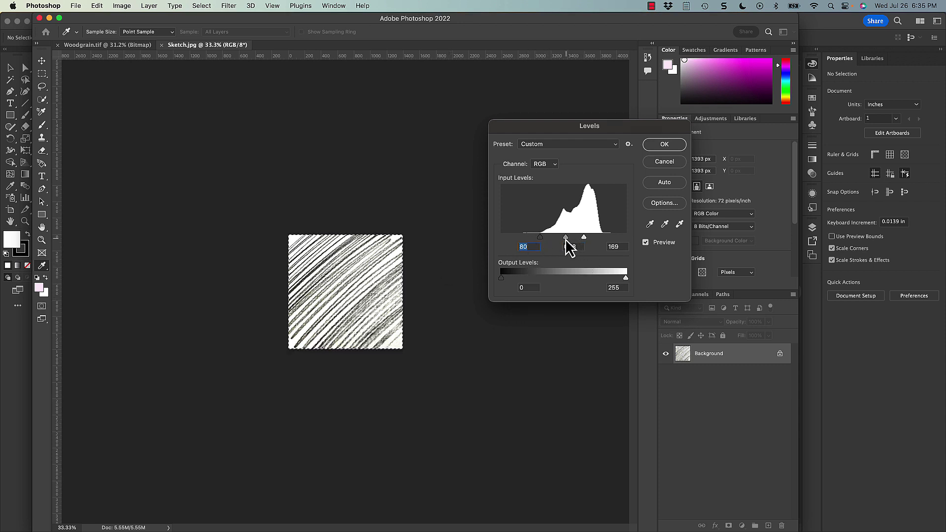
mouse_move(566, 239)
mouse_down()
mouse_move(577, 240)
mouse_move(566, 239)
mouse_up()
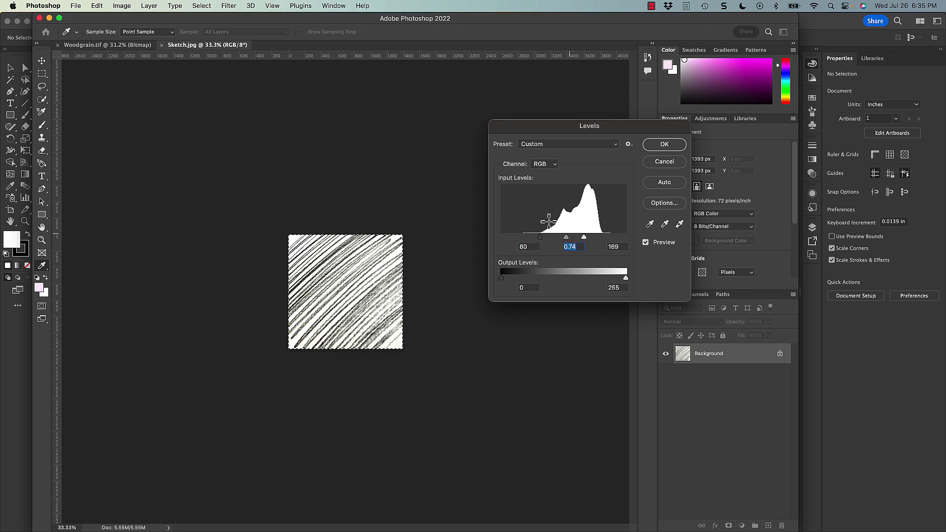
click(672, 147)
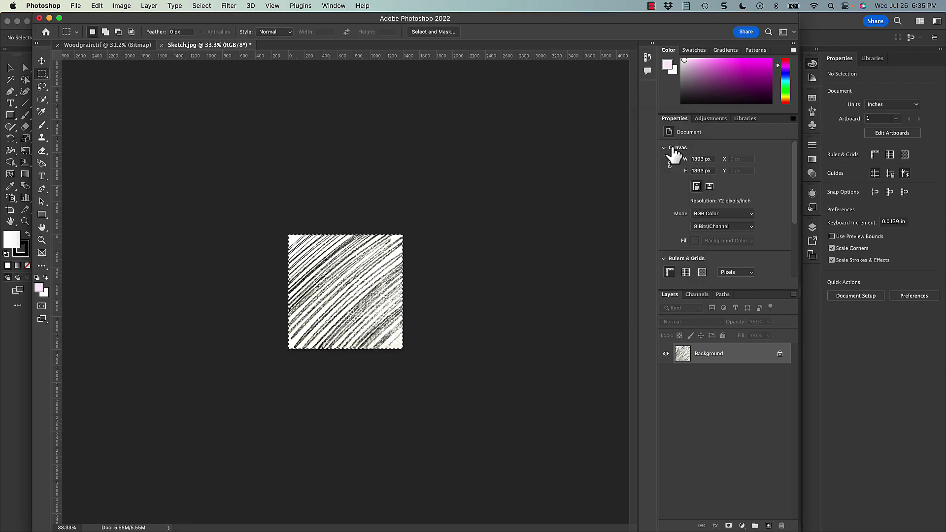
Convert the sketch image to Grayscale, discarding its color information, and to Bitmap mode at 300 pixels/inch
click(123, 6)
mouse_move(129, 19)
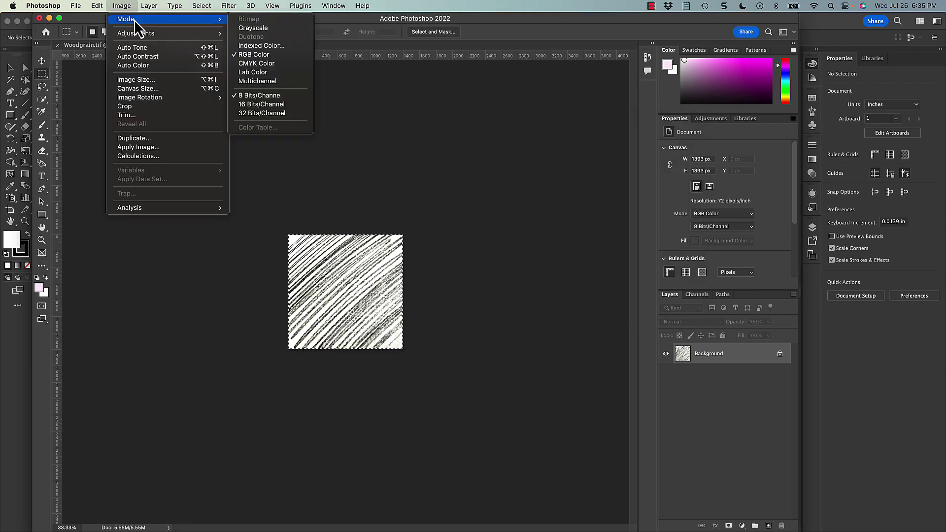
click(261, 28)
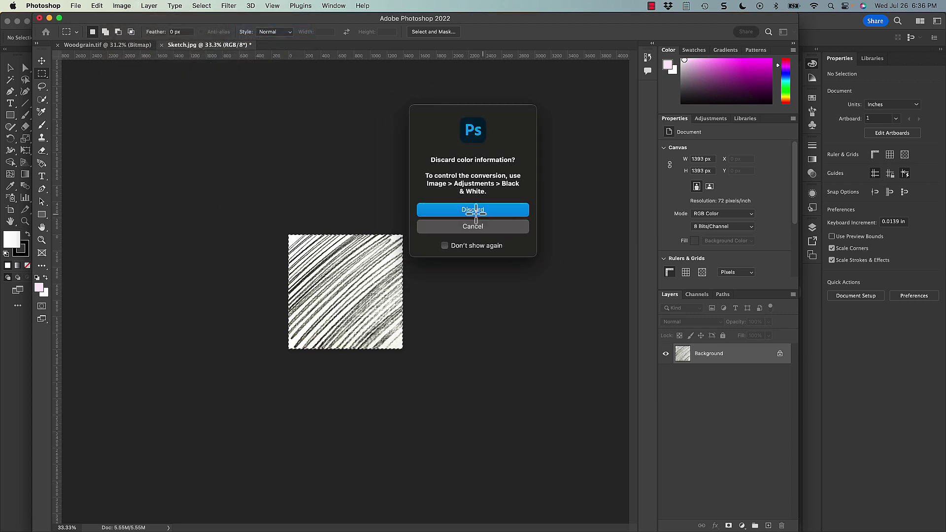
click(494, 209)
click(132, 6)
mouse_move(137, 19)
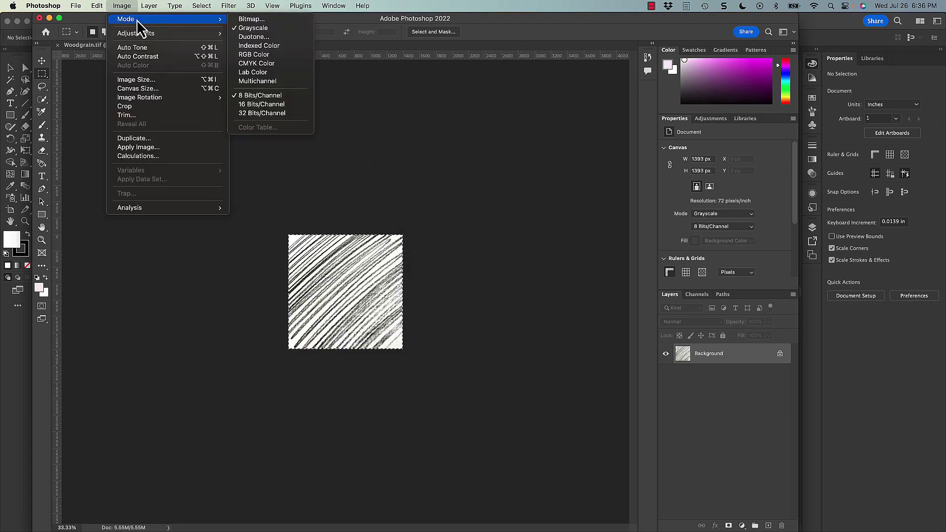
click(240, 21)
click(503, 133)
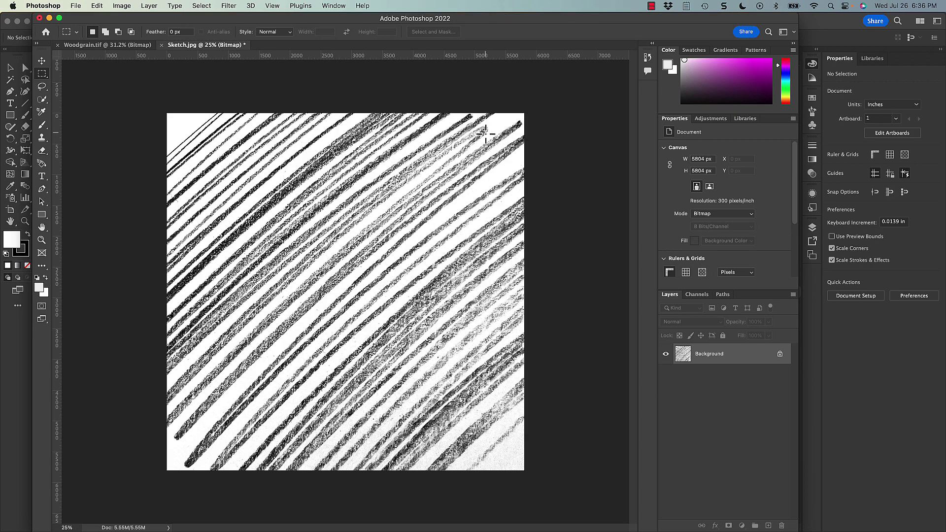
Save the bitmap sketch image to the Desktop as Sketch.tif in TIFF format with LZW compression
key(super+shift+s)
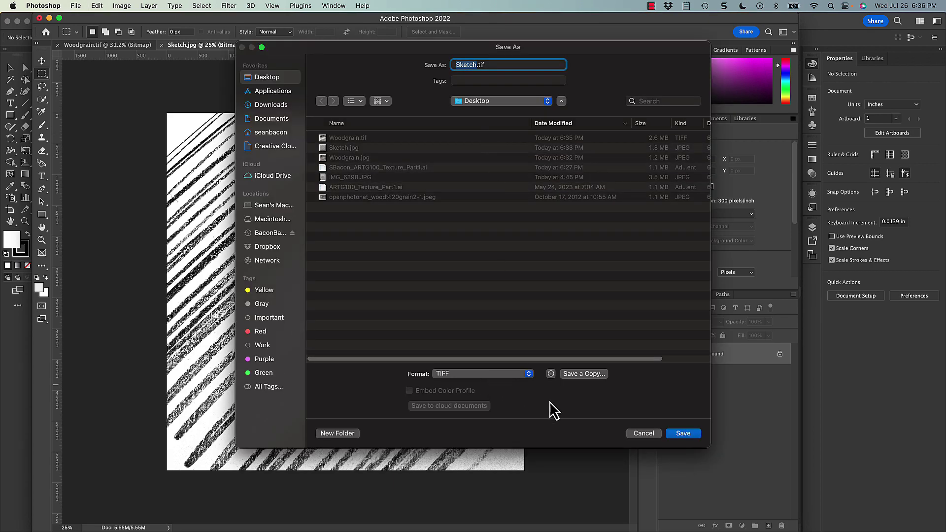
click(685, 434)
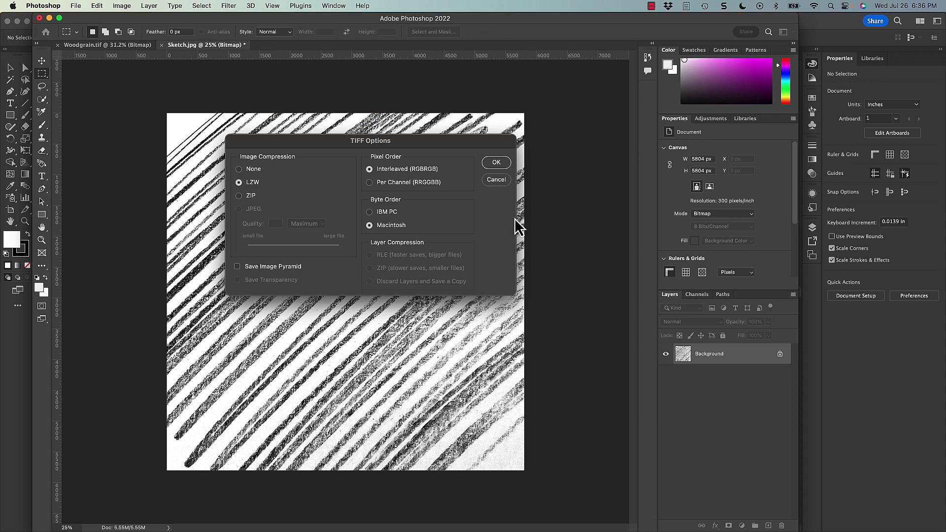
click(497, 162)
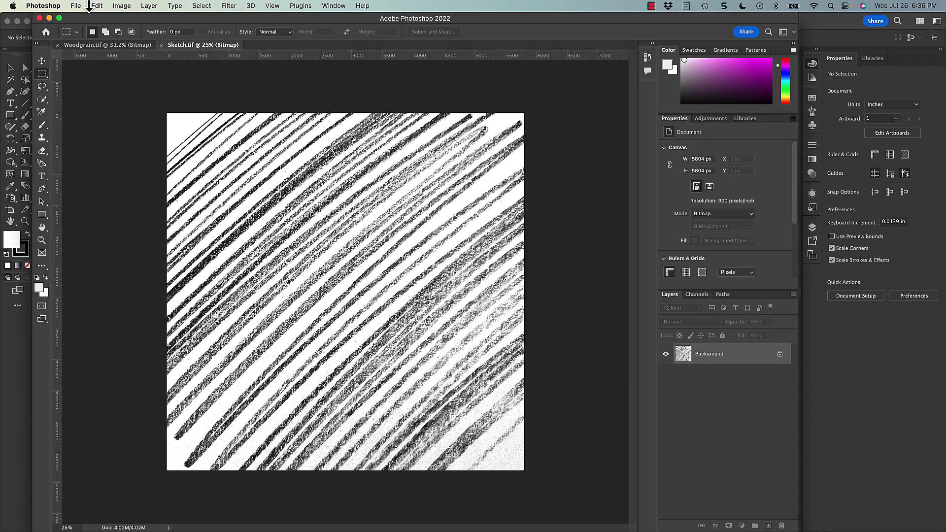
Switch to Illustrator and place Sketch.tif, Woodgrain.tif, Sketch.jpg and Woodgrain.jpg at full size as unlinked images in the texture document
click(49, 19)
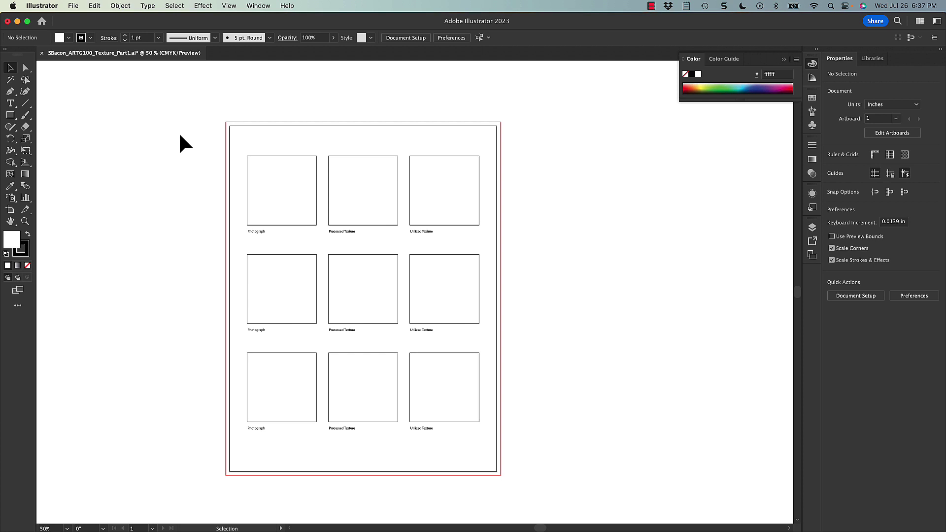
click(76, 7)
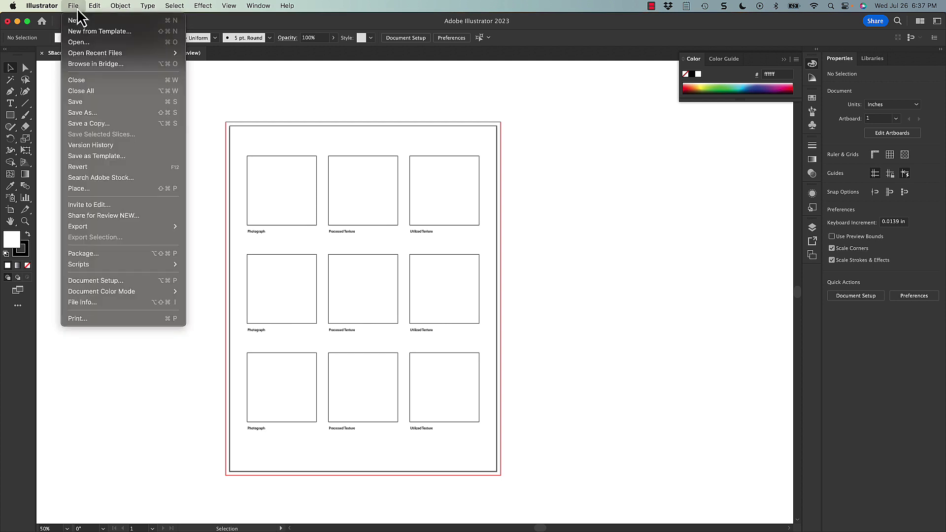
click(111, 192)
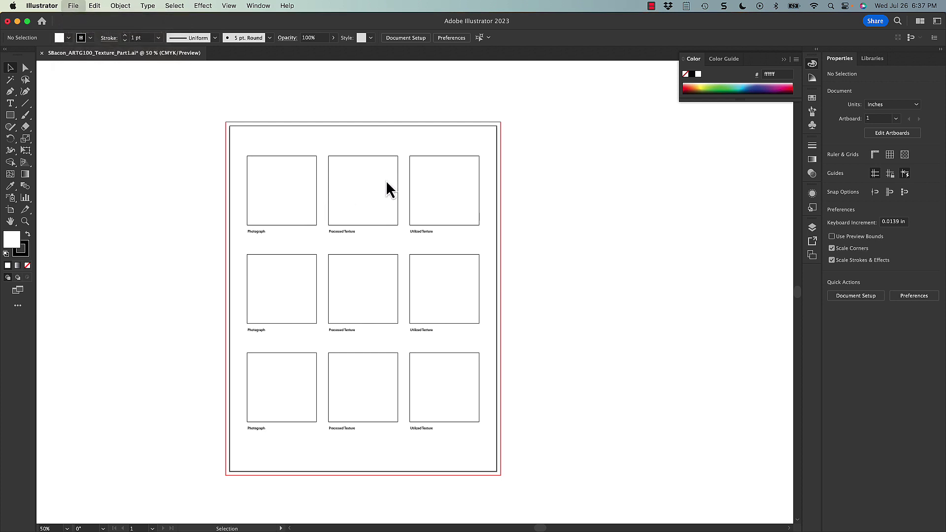
click(390, 115)
shift+click(391, 145)
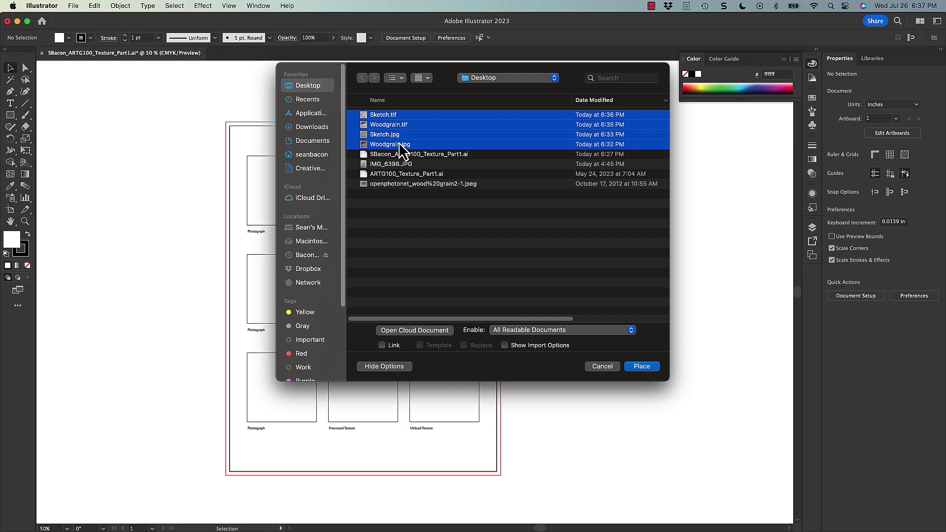
click(634, 367)
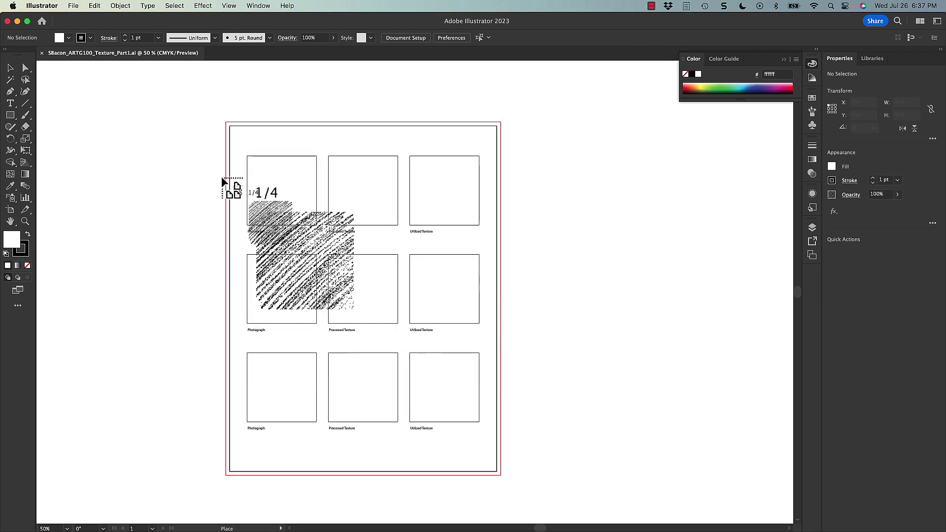
click(134, 106)
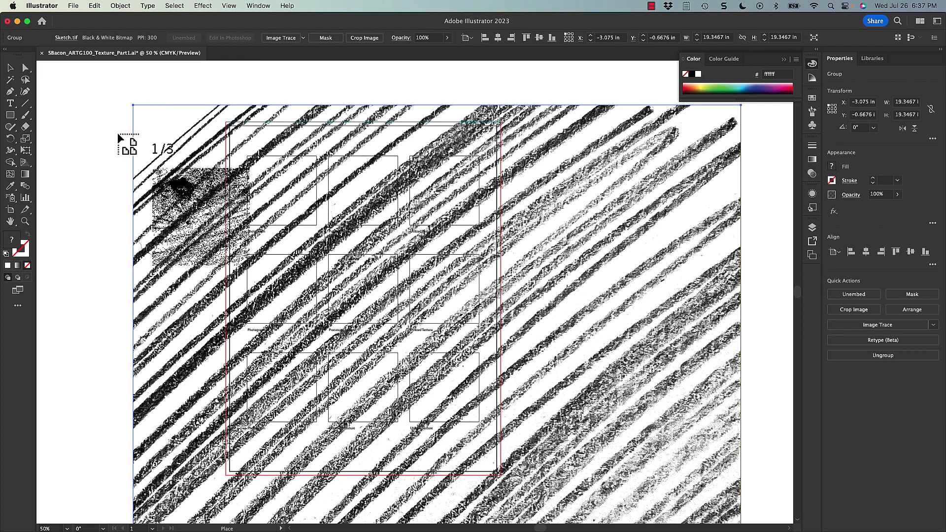
click(117, 132)
click(105, 137)
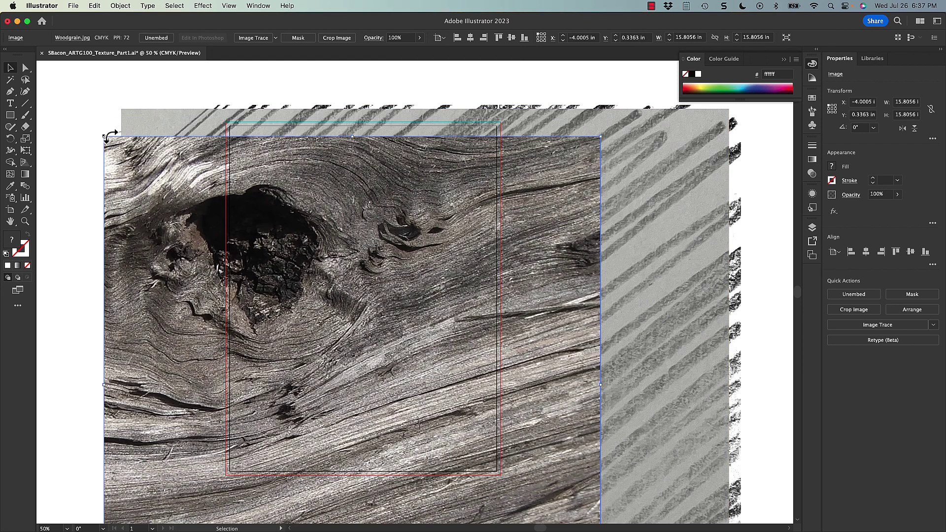
Group the four placed images and scale the group down proportionally to about 2.84 by 2.73 in
drag(94, 94, 219, 223)
key(super+minus)
key(super+minus)
key(super+minus)
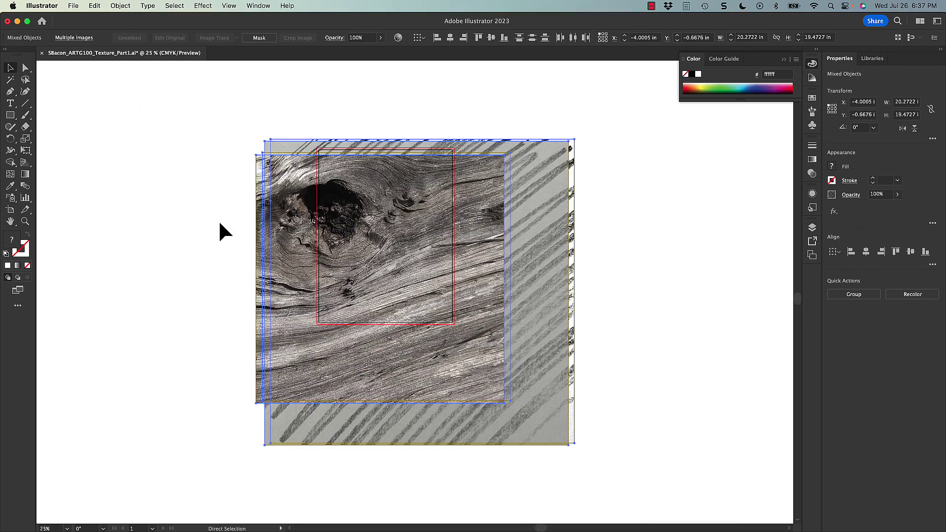
click(120, 5)
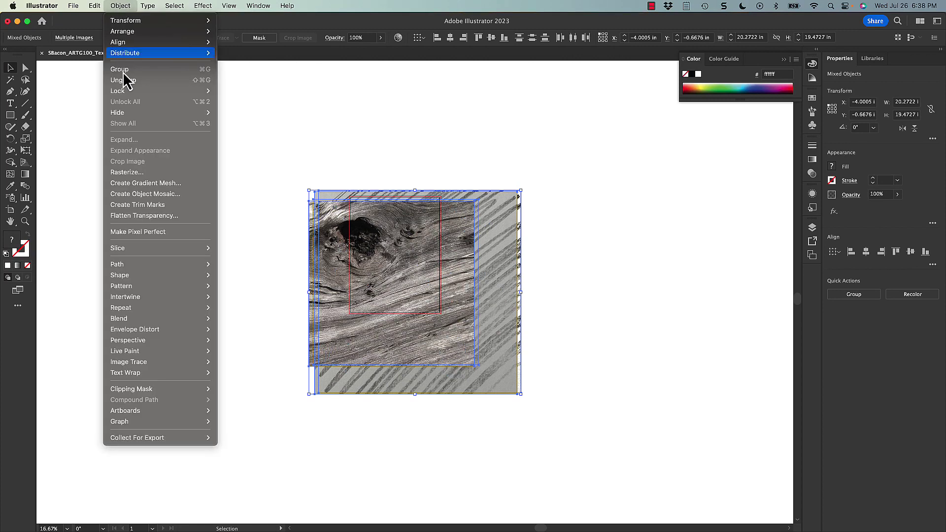
click(142, 69)
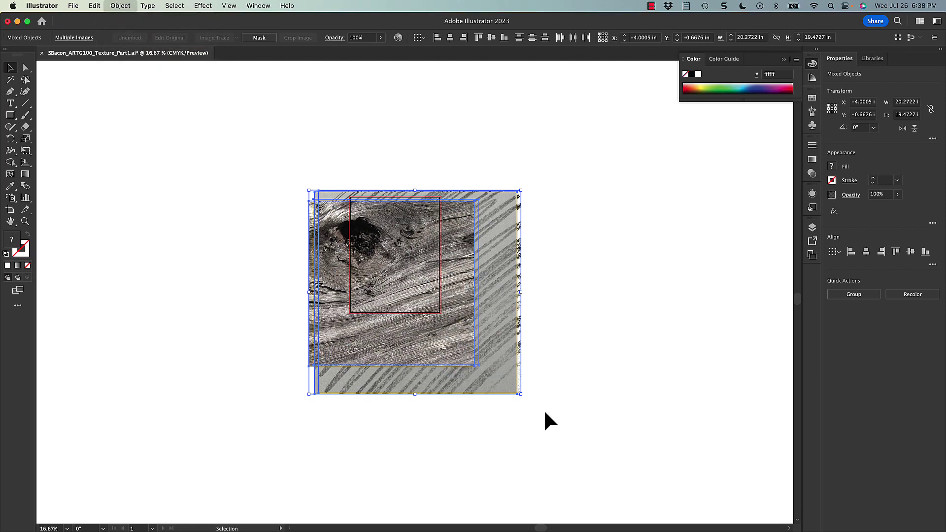
drag(522, 398, 338, 229)
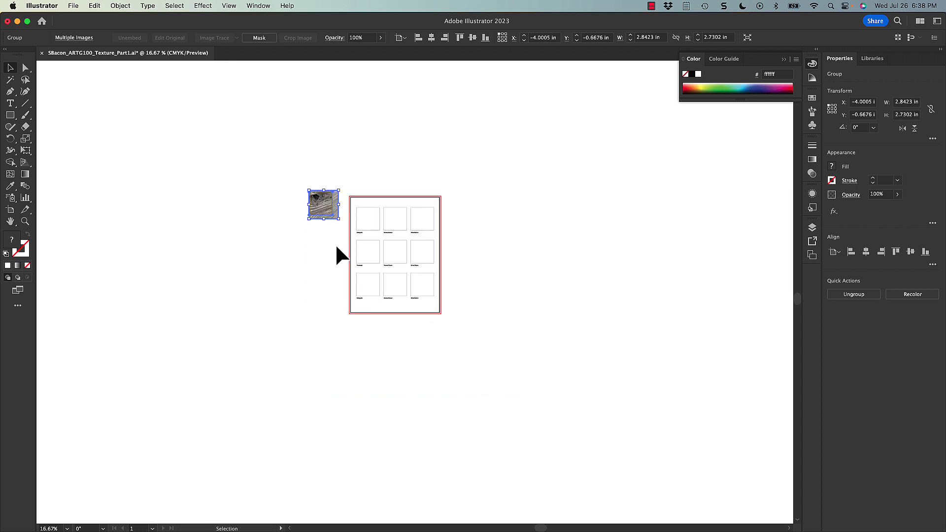
Ungroup the scaled images beside the artboard
key(super+equal)
key(super+equal)
key(super+equal)
key(super+equal)
scroll(260, 213, right, 5)
scroll(259, 212, down, 2)
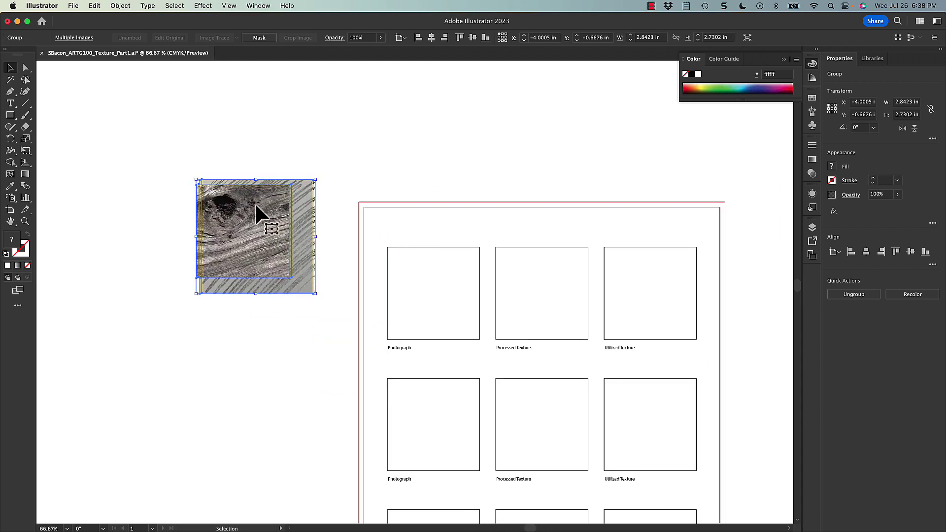
click(125, 6)
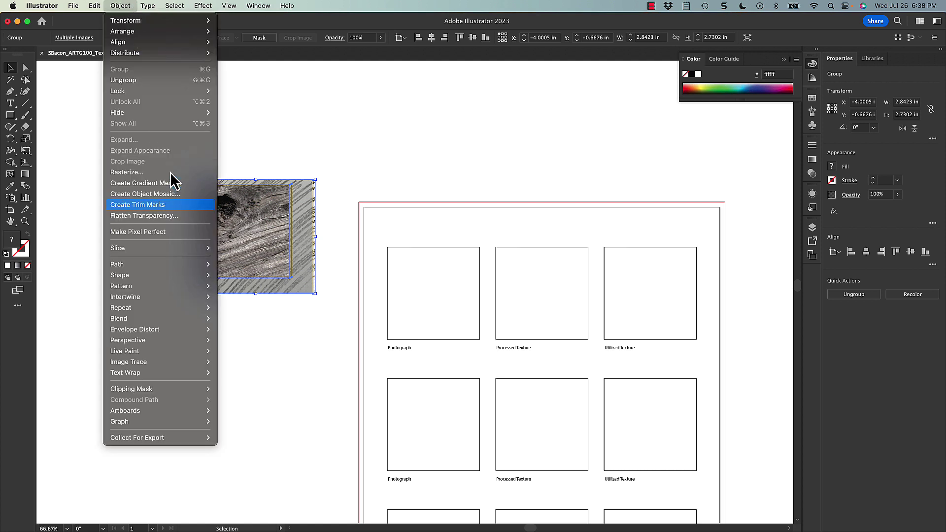
click(173, 80)
Move the color woodgrain photo on its own into the Photograph square of the first row
click(348, 123)
drag(356, 174, 297, 166)
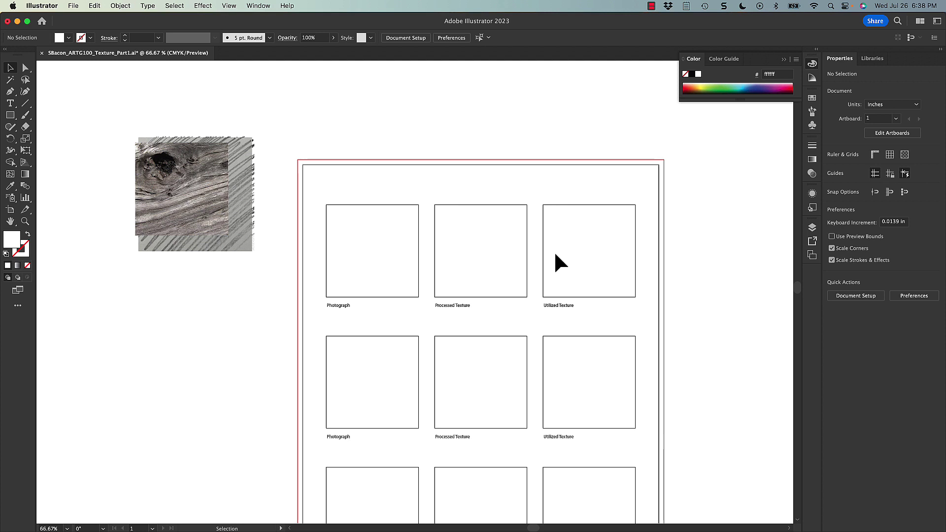
mouse_move(185, 209)
mouse_down()
mouse_move(205, 306)
mouse_move(358, 277)
mouse_move(364, 264)
mouse_up()
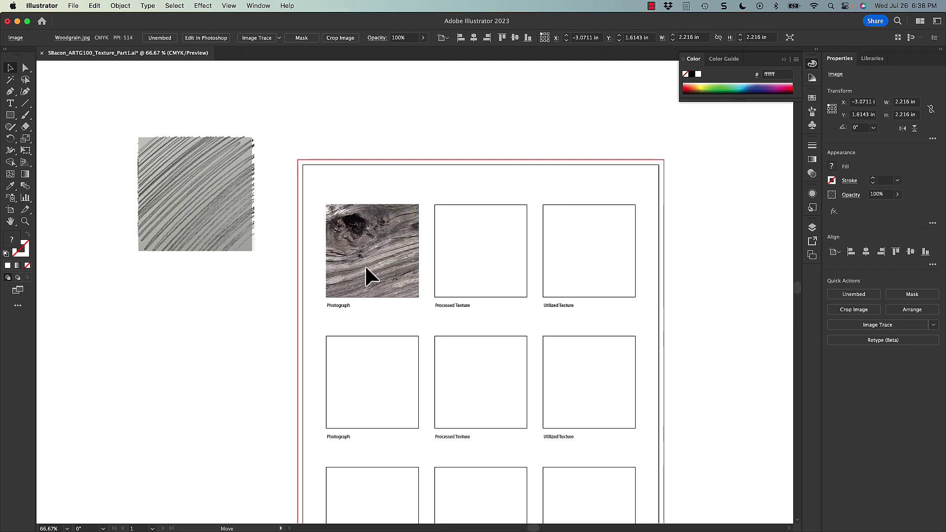
Move the sketch photo over the second row's Photograph square and the sketch bitmap over that row's Processed Texture square
mouse_move(207, 225)
mouse_down()
mouse_move(196, 302)
mouse_move(212, 321)
mouse_move(375, 384)
mouse_move(158, 268)
mouse_up()
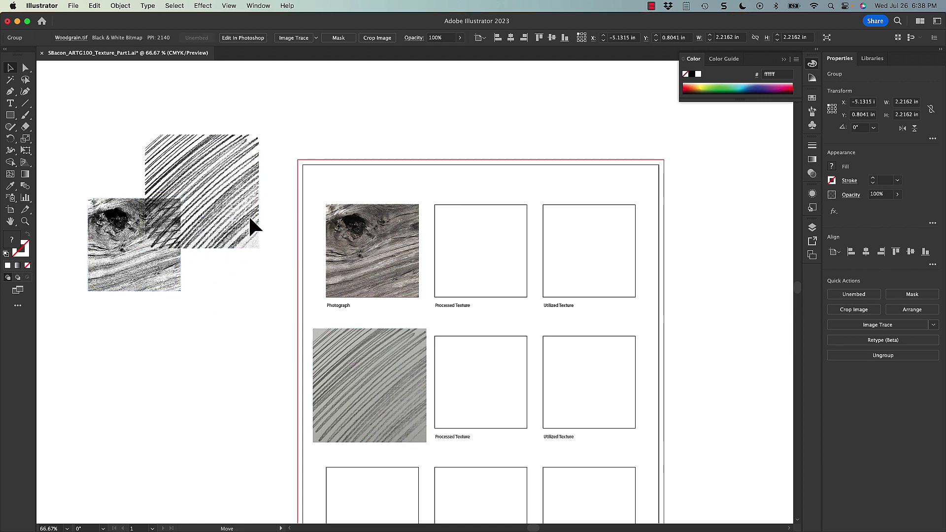
mouse_move(248, 215)
mouse_down()
mouse_move(215, 295)
mouse_move(182, 272)
mouse_move(170, 277)
mouse_move(226, 267)
mouse_up()
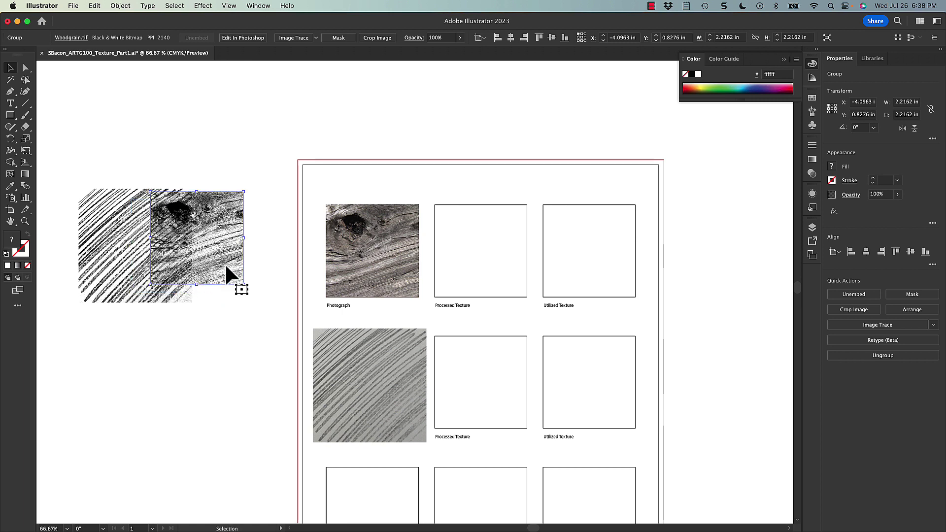
mouse_move(128, 291)
mouse_down()
mouse_move(148, 331)
mouse_move(337, 320)
mouse_move(323, 319)
mouse_up()
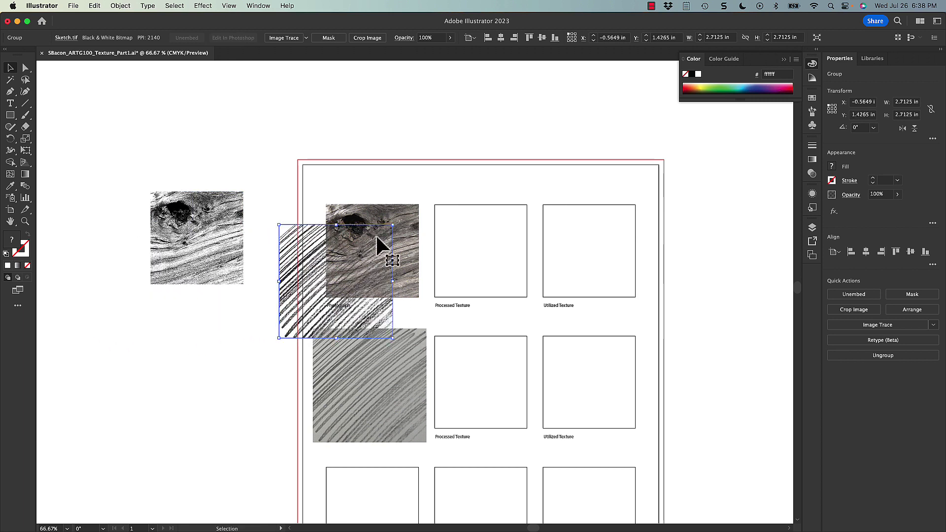
mouse_move(298, 317)
mouse_down()
mouse_move(274, 296)
mouse_move(285, 296)
mouse_move(202, 341)
mouse_move(118, 256)
mouse_up()
mouse_move(185, 328)
mouse_down()
mouse_move(421, 433)
mouse_move(445, 417)
mouse_up()
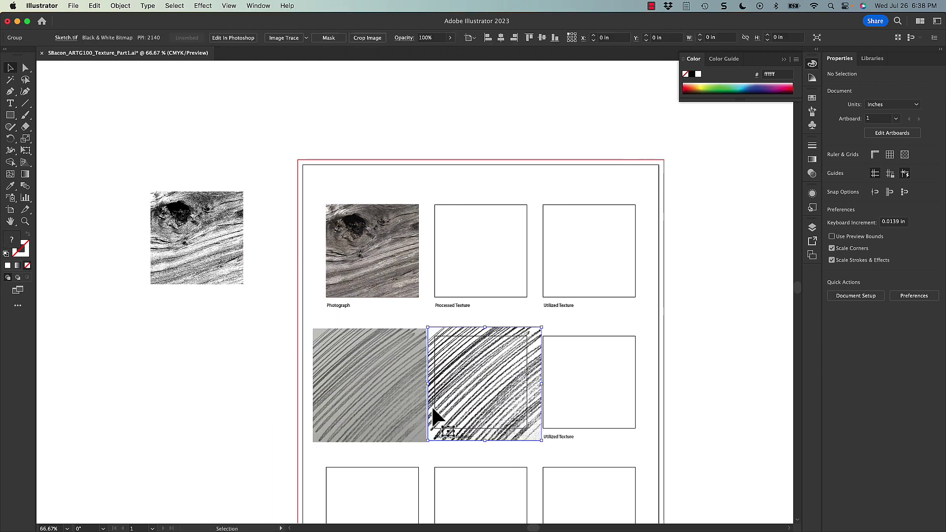
Move the woodgrain bitmap into the first row's Processed Texture square and nudge both woodgrain images to line up with their frames
drag(212, 261, 496, 271)
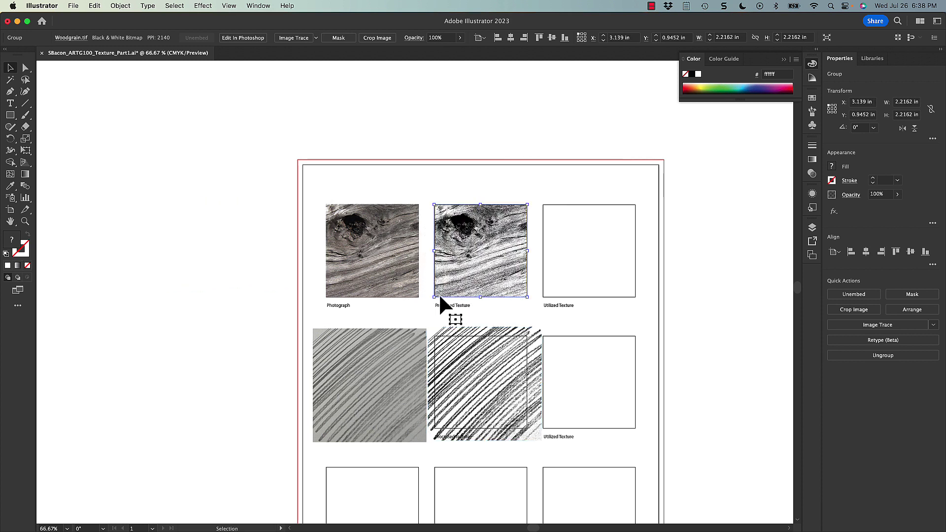
drag(363, 228, 400, 265)
key(v)
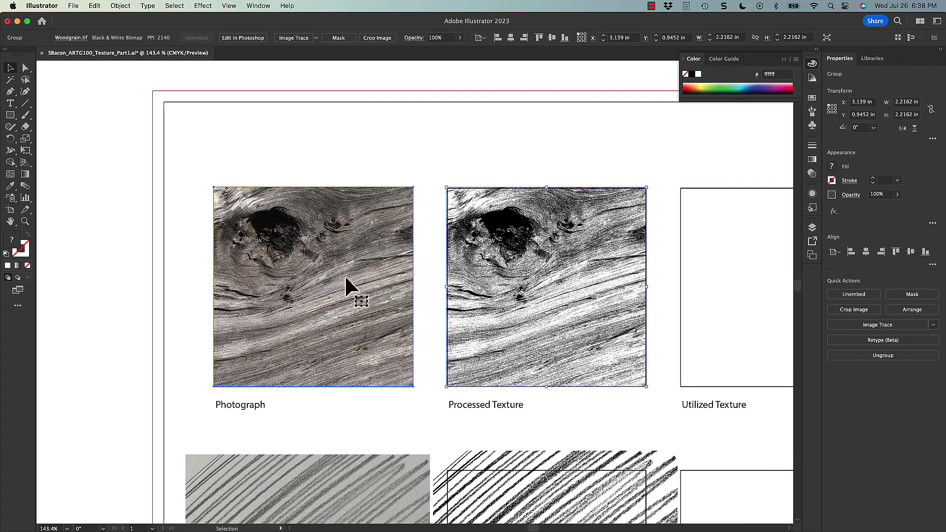
click(344, 275)
drag(331, 283, 330, 282)
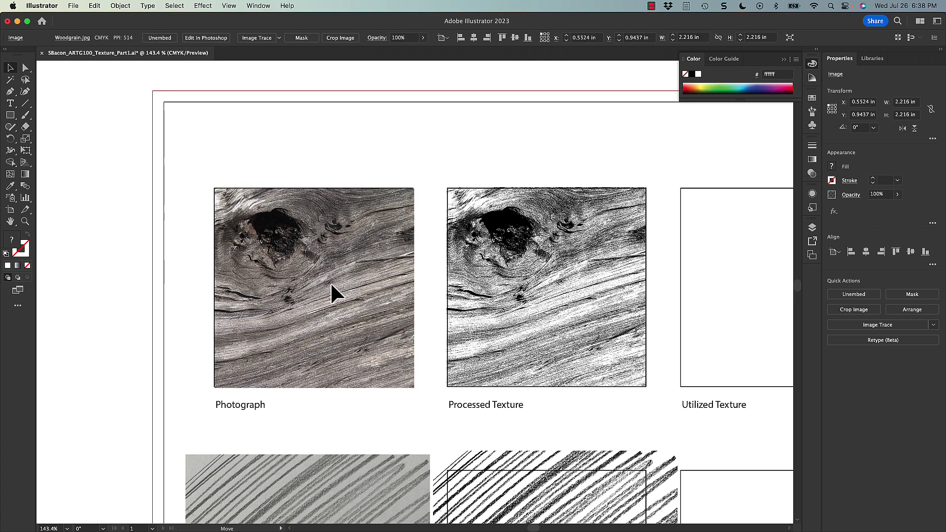
drag(508, 264, 511, 266)
click(538, 294)
scroll(503, 344, right, 3)
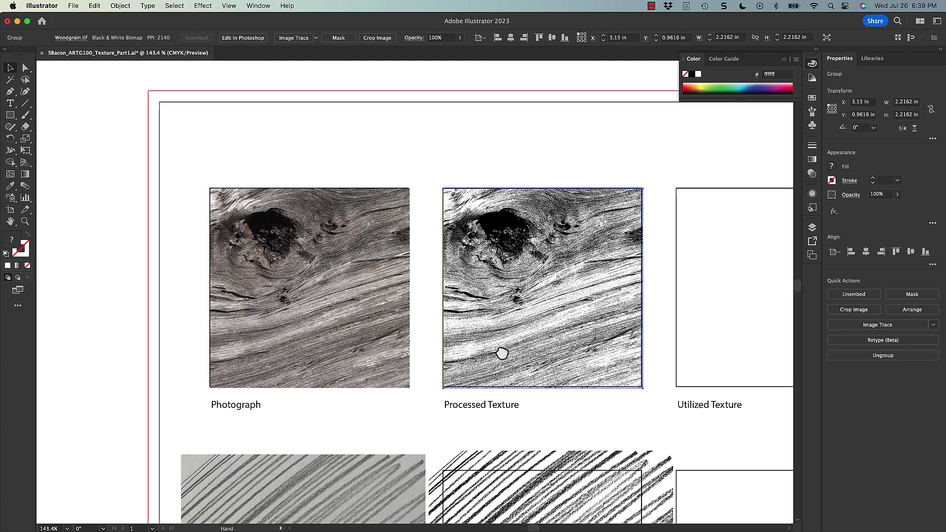
Send the color woodgrain photo to the back, behind its frame in the first row
click(368, 182)
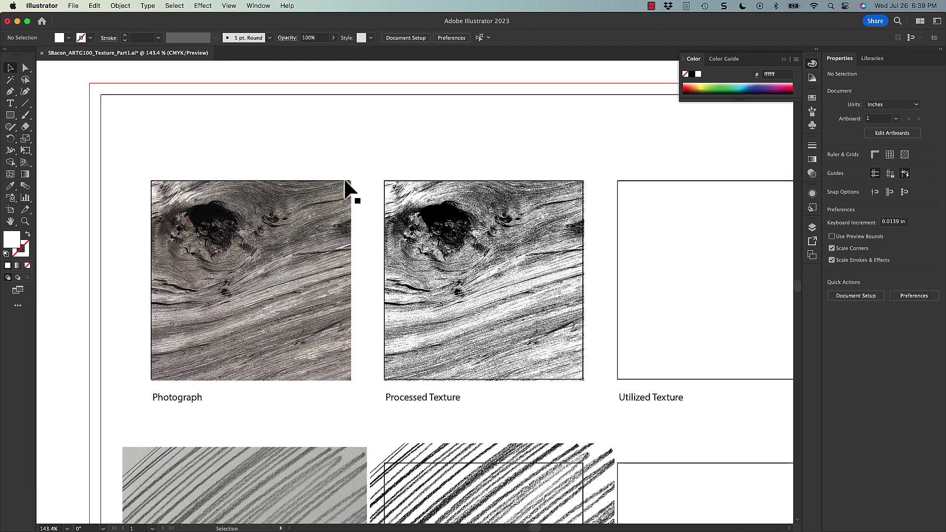
click(288, 197)
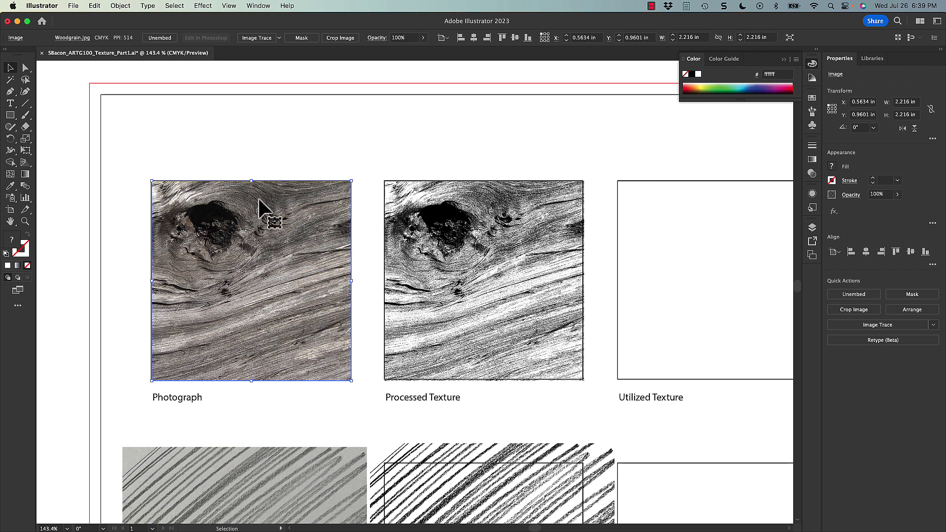
click(126, 7)
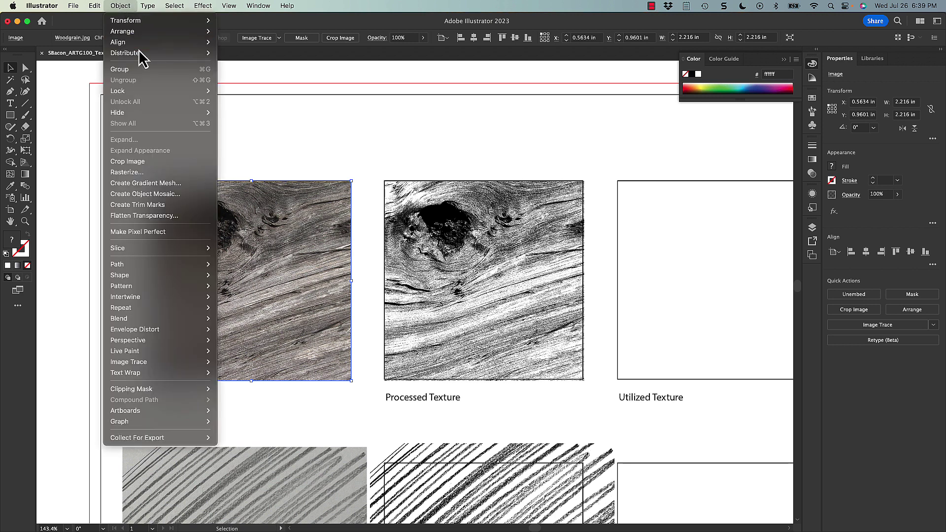
mouse_move(149, 7)
mouse_move(121, 6)
mouse_move(145, 32)
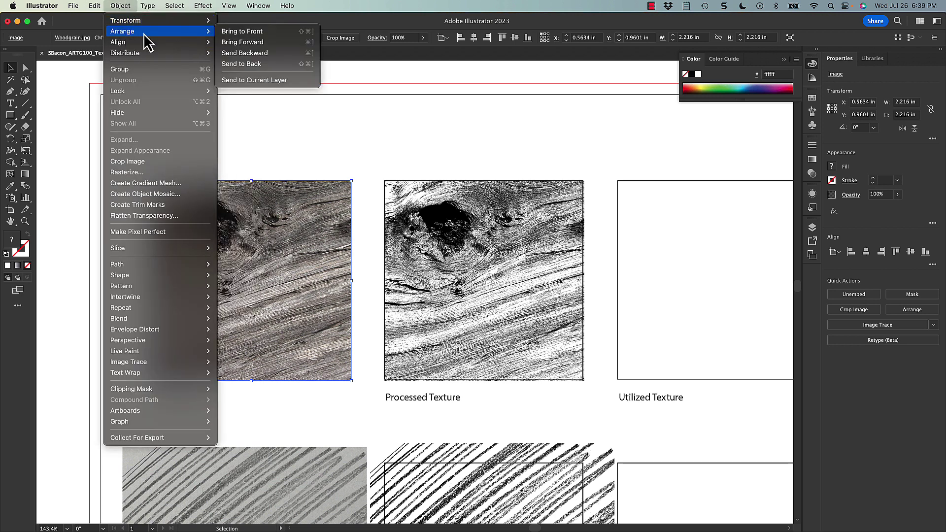
click(239, 66)
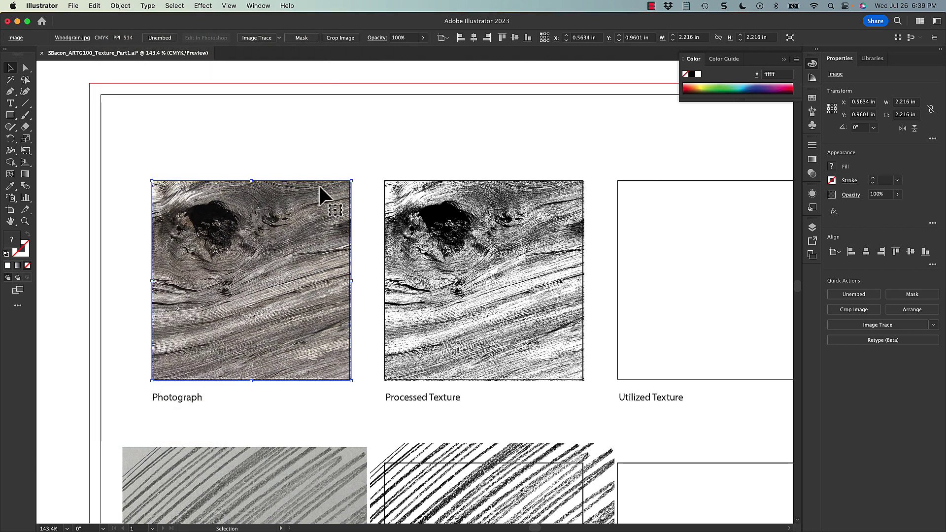
Make a clipping mask from the first row's Photograph frame and the color woodgrain photo behind it
click(346, 167)
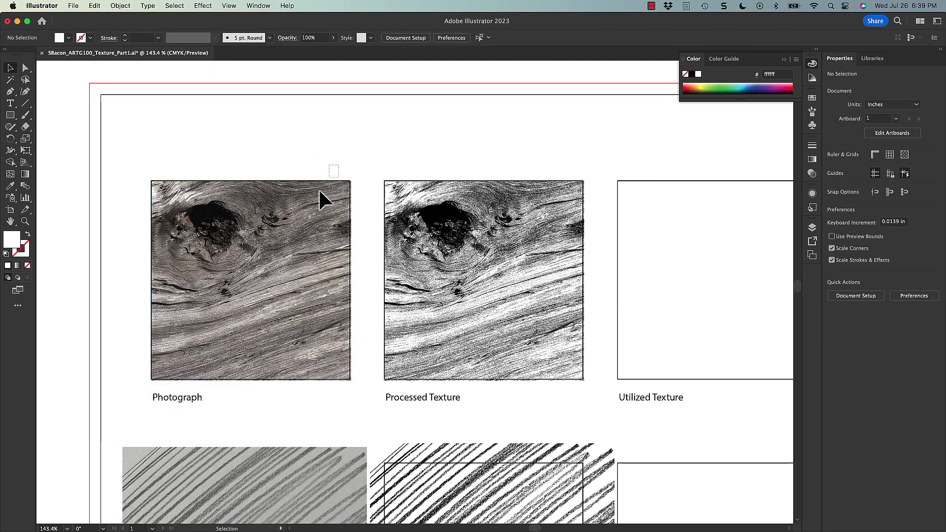
drag(319, 191, 296, 222)
click(126, 6)
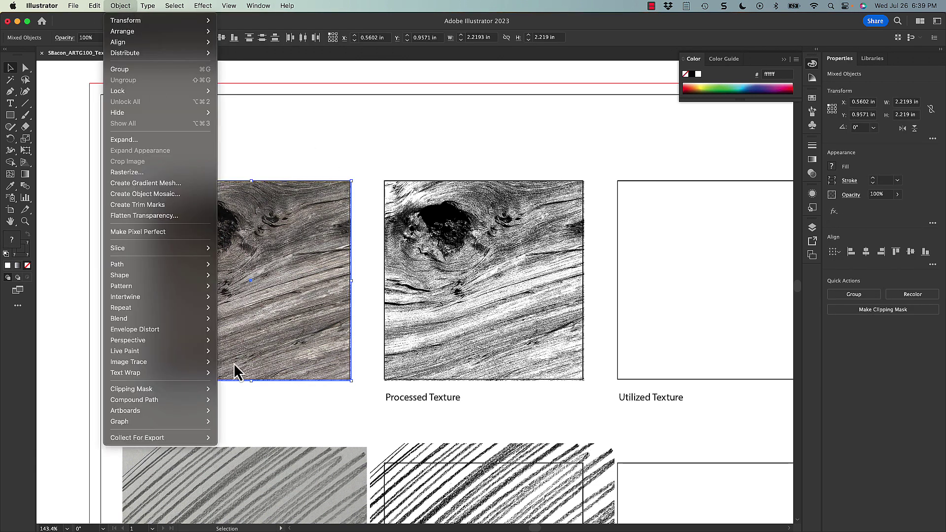
mouse_move(205, 388)
click(246, 388)
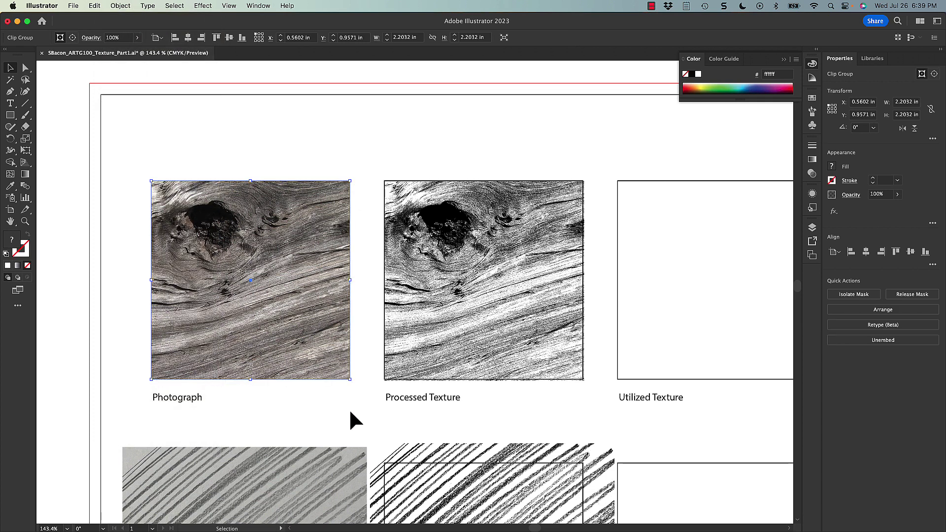
click(351, 413)
Send the woodgrain bitmap behind its Processed Texture frame and clip it to that frame with a clipping mask
scroll(414, 371, right, 5)
click(391, 261)
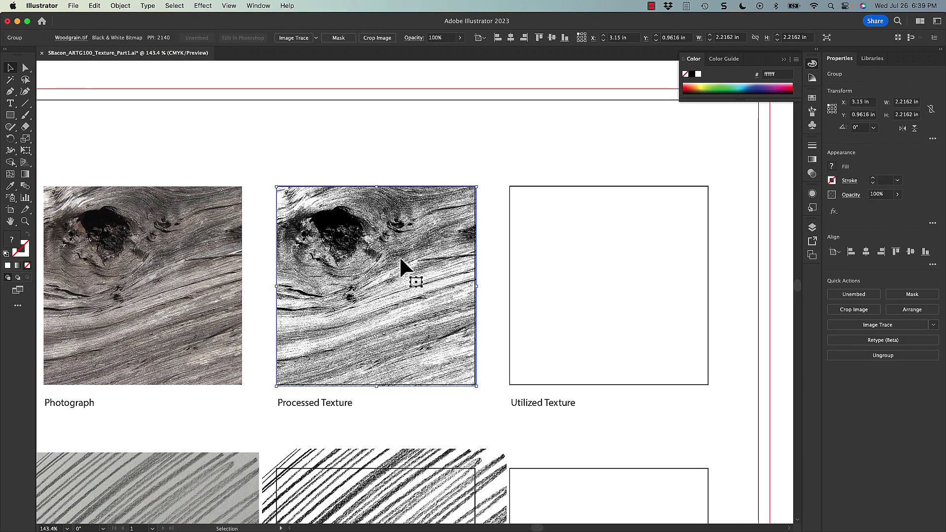
drag(394, 175, 429, 220)
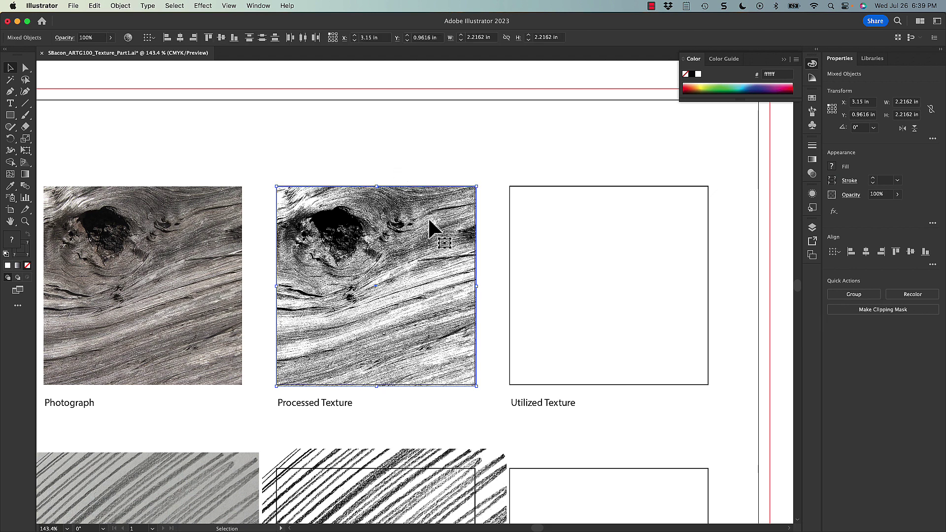
key(a)
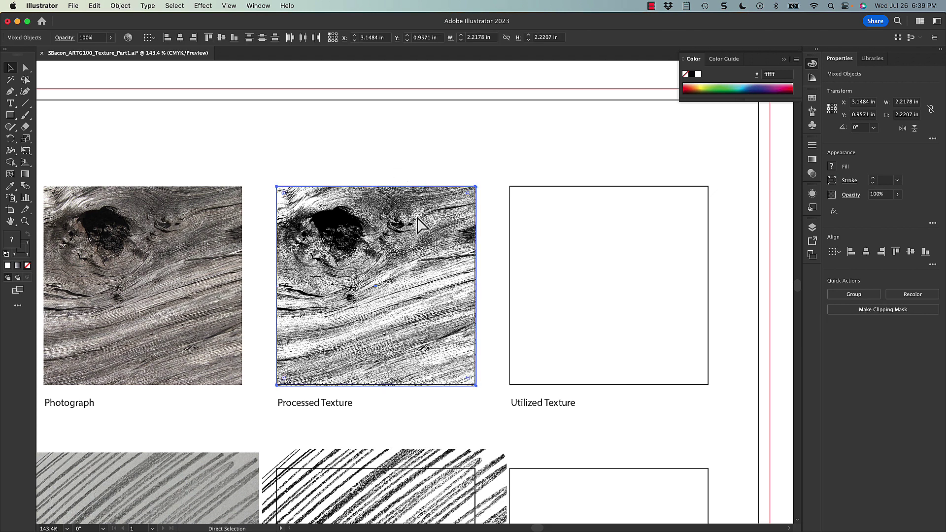
key(super+shift+a)
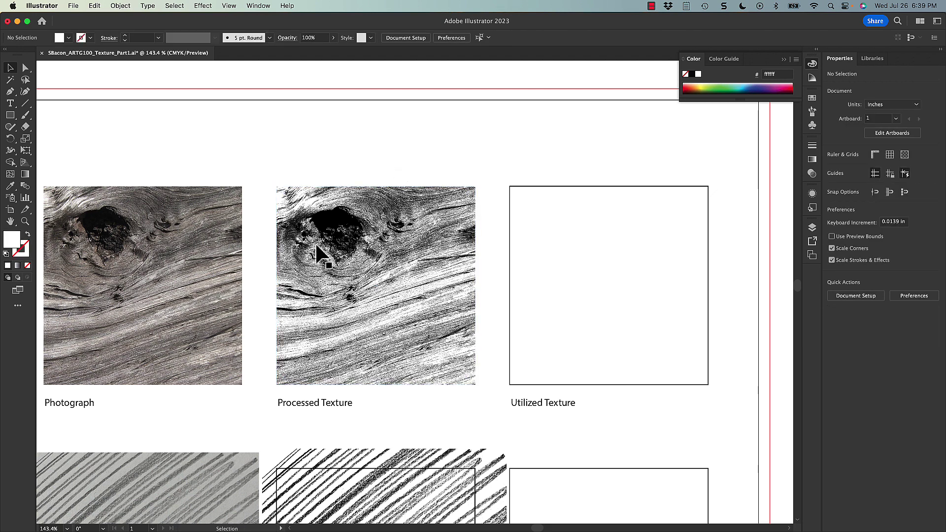
Swap fill and stroke on the first row's Utilized Texture square so it is solid black without an outline
drag(306, 253, 368, 254)
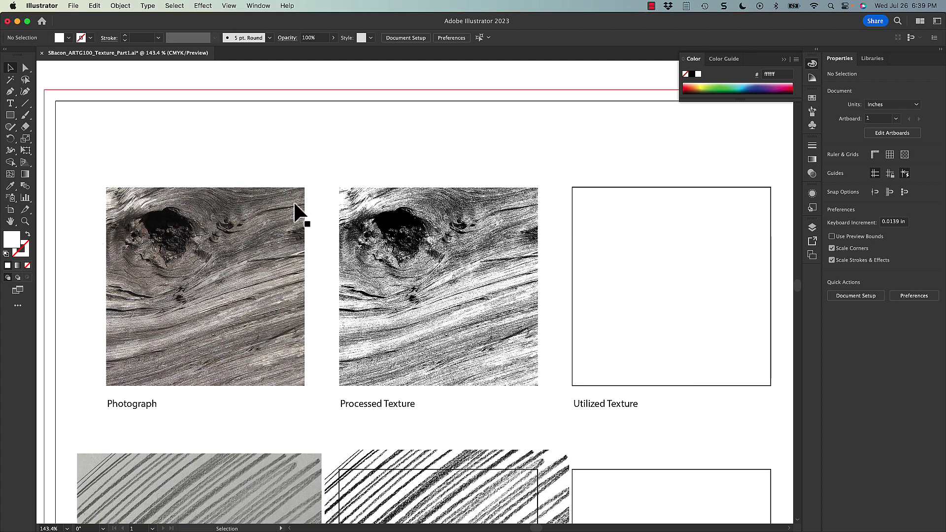
drag(485, 287, 427, 274)
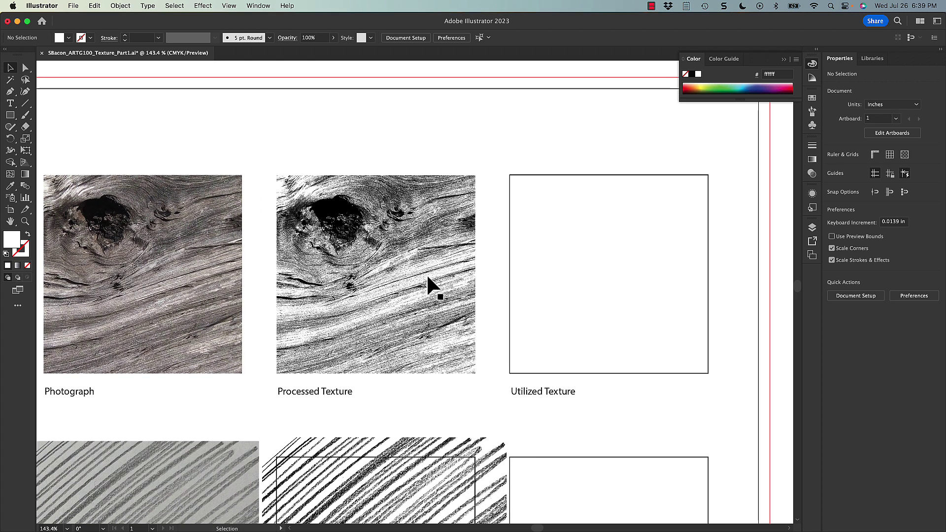
scroll(458, 321, right, 5)
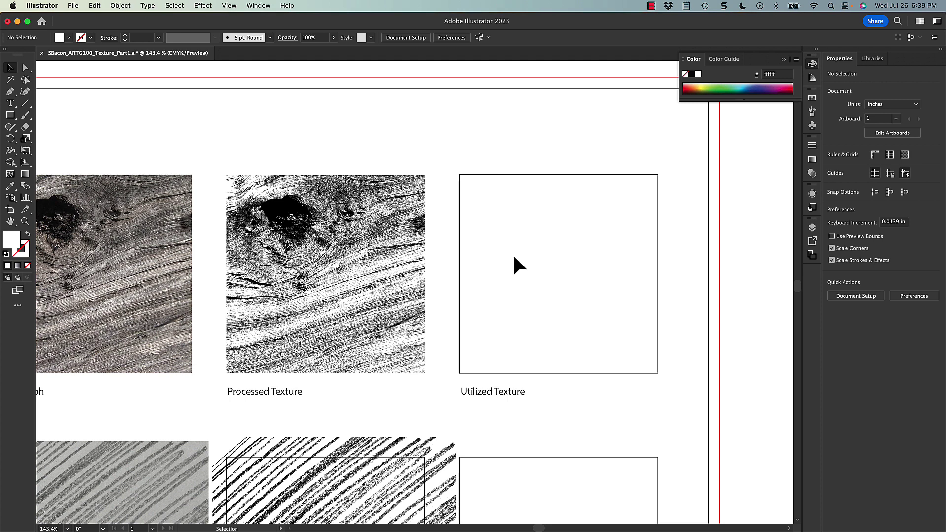
drag(524, 148, 576, 247)
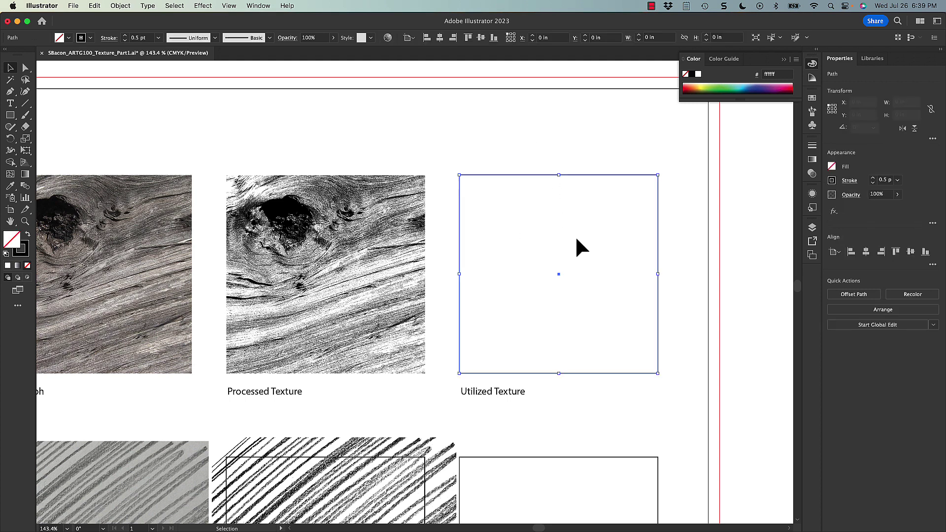
click(28, 235)
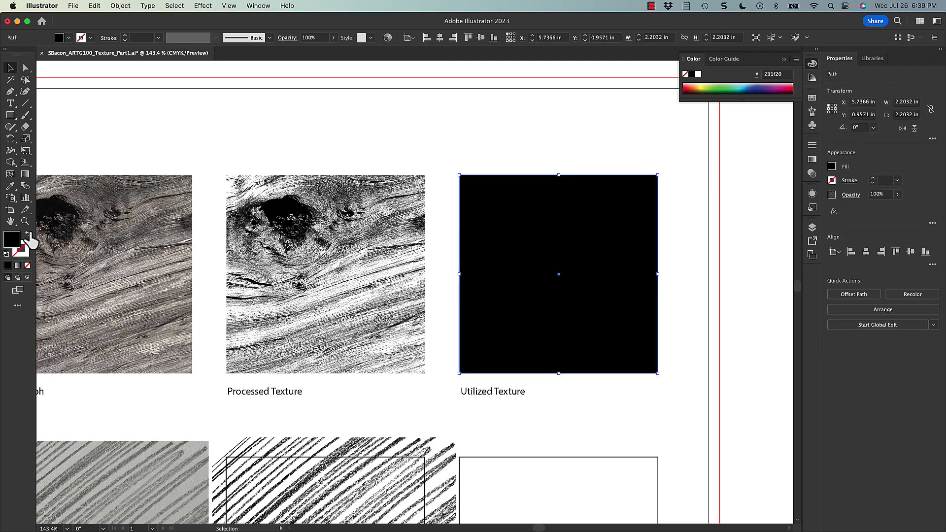
click(436, 121)
Copy the clipped woodgrain bitmap onto the black Utilized Texture square and bring the copy to the front
drag(433, 203, 303, 186)
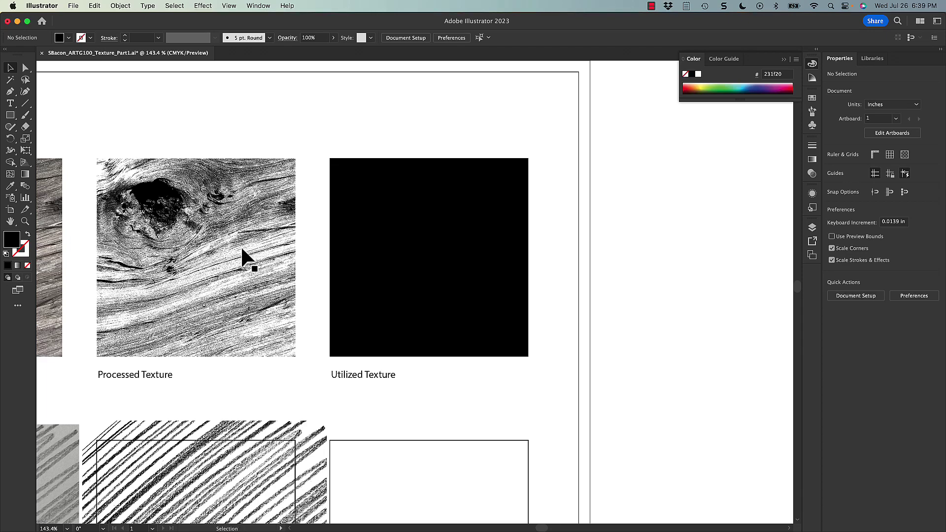
click(225, 268)
drag(224, 268, 458, 276)
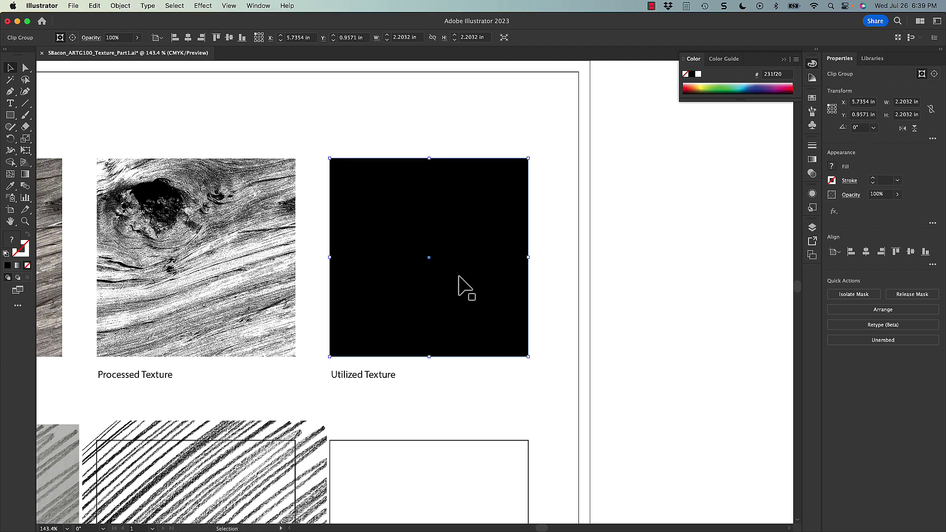
click(122, 6)
mouse_move(148, 33)
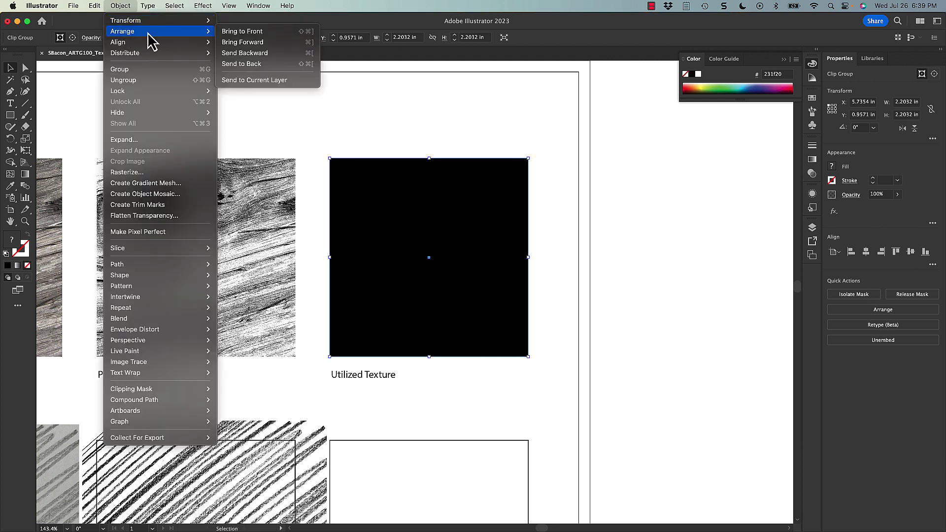
click(223, 34)
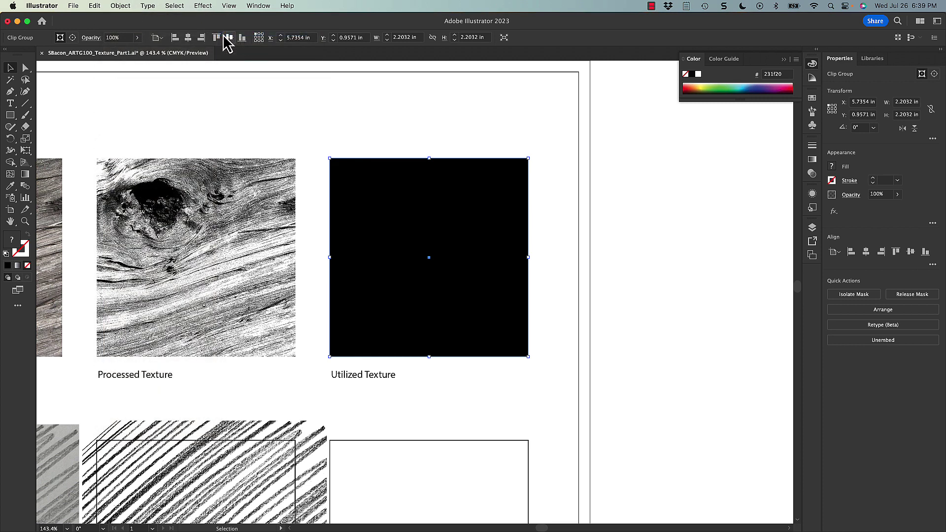
click(366, 125)
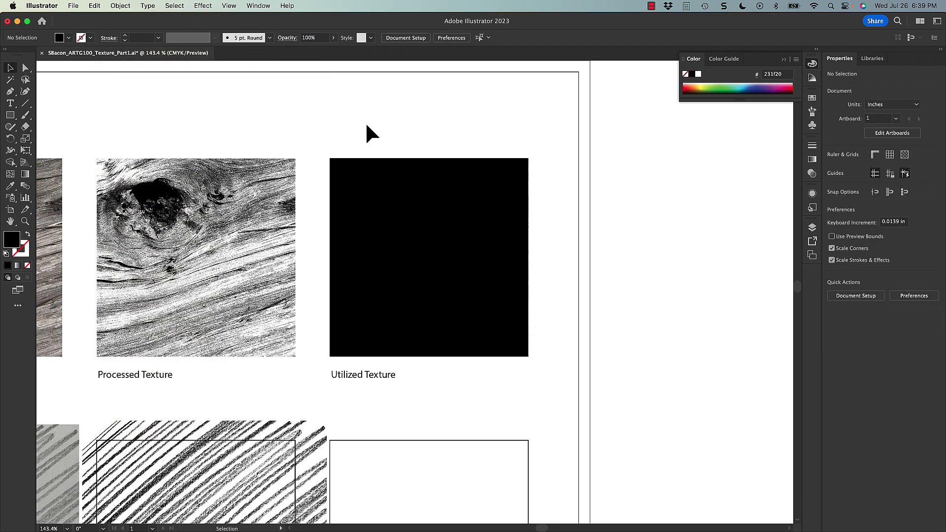
Recolor the woodgrain bitmap inside the first row's Utilized Texture clip group to red, hex d63838
click(447, 230)
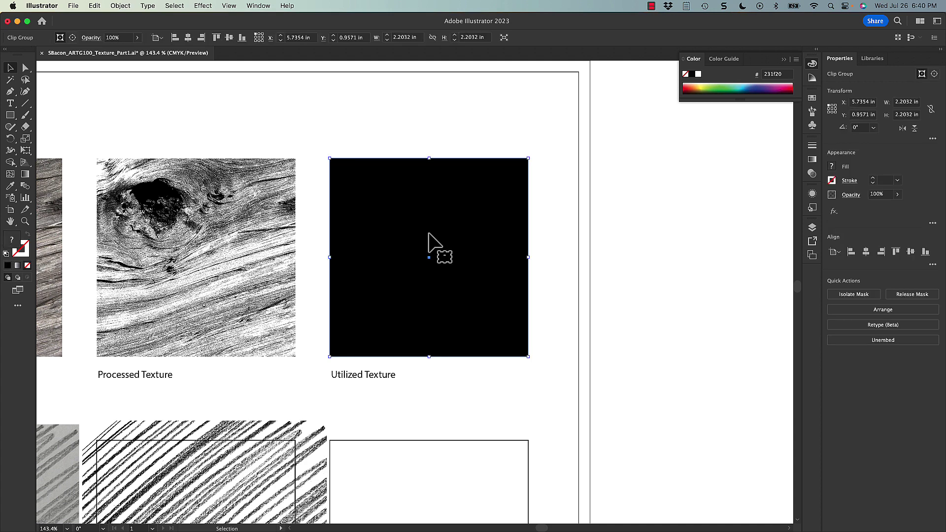
double_click(429, 241)
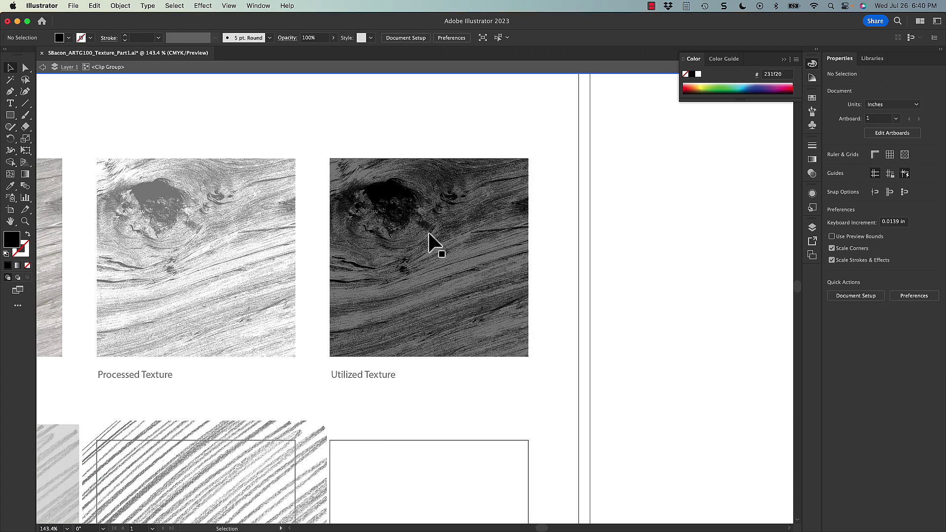
click(433, 232)
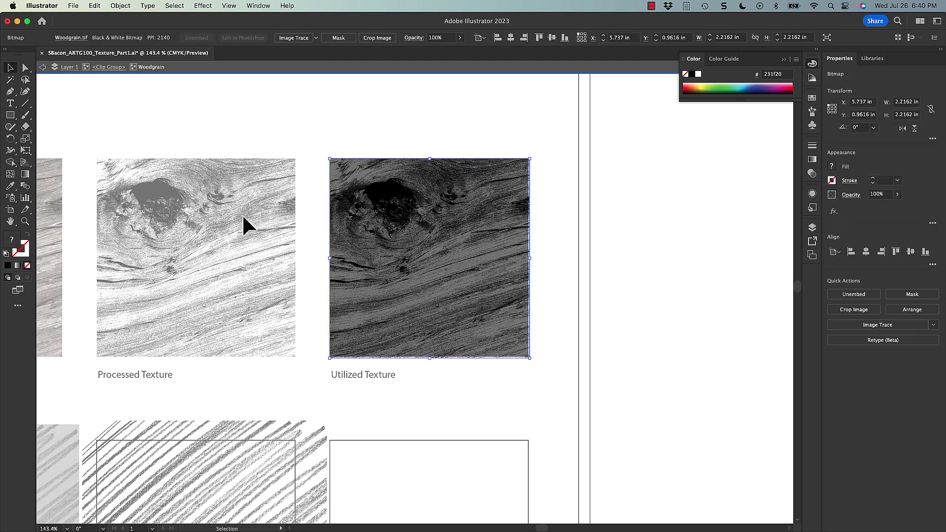
double_click(11, 239)
click(621, 213)
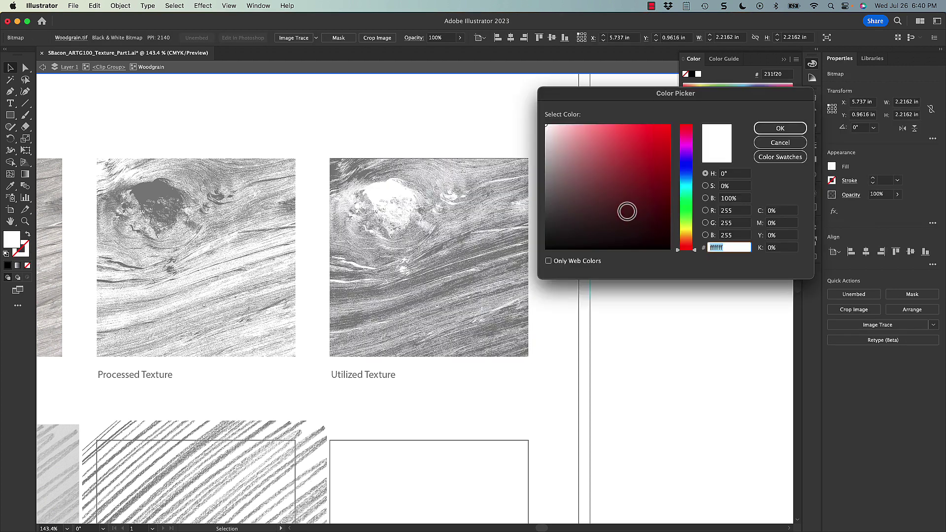
mouse_move(585, 222)
mouse_down()
mouse_move(574, 236)
mouse_move(591, 205)
mouse_move(593, 165)
mouse_move(611, 171)
mouse_move(601, 222)
mouse_up()
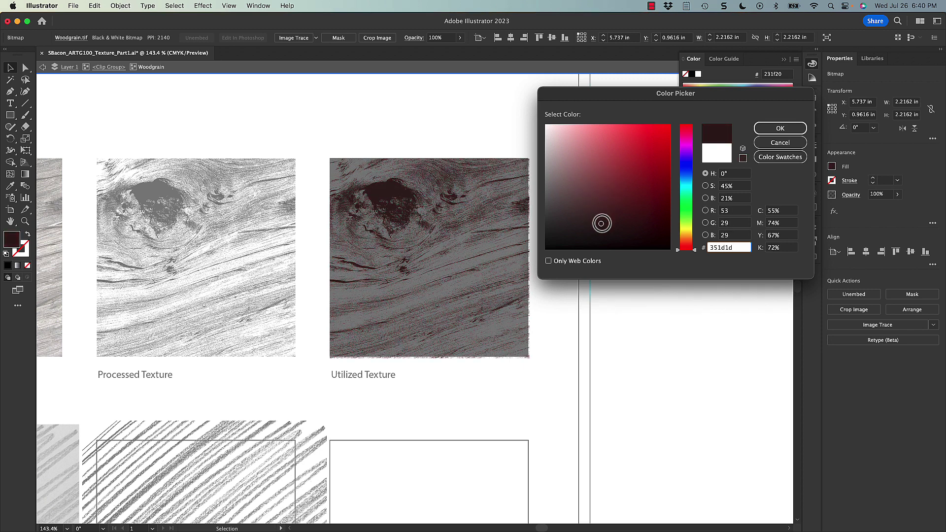
mouse_move(601, 223)
mouse_down()
mouse_move(593, 196)
mouse_move(574, 187)
mouse_move(626, 198)
mouse_move(638, 145)
mouse_up()
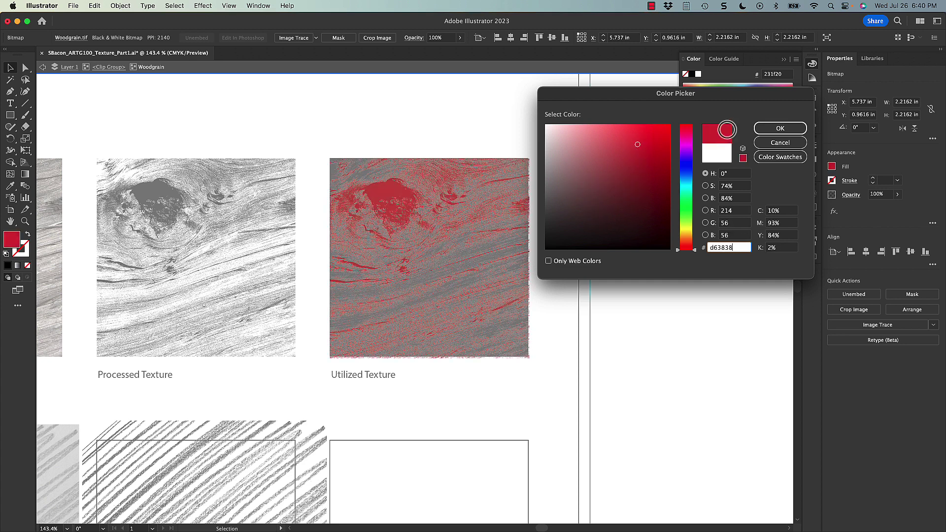
click(769, 130)
click(571, 276)
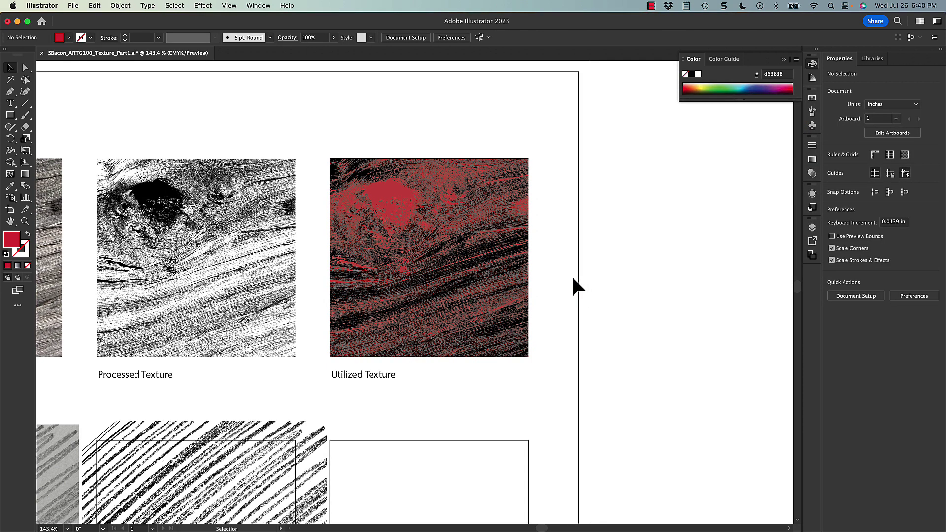
Set the fill of the clipped woodgrain bitmap in the first row's Utilized Texture square to dark gray, hex 383434
double_click(490, 288)
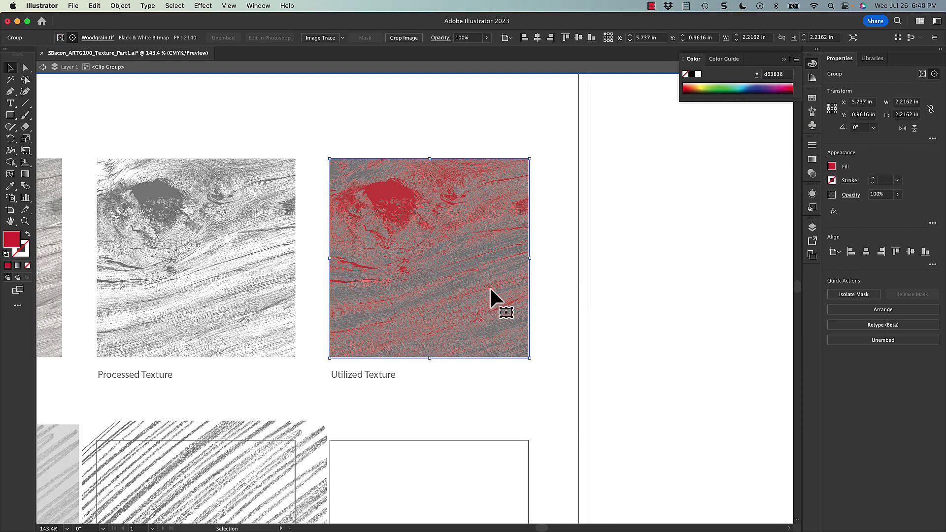
double_click(15, 240)
click(554, 222)
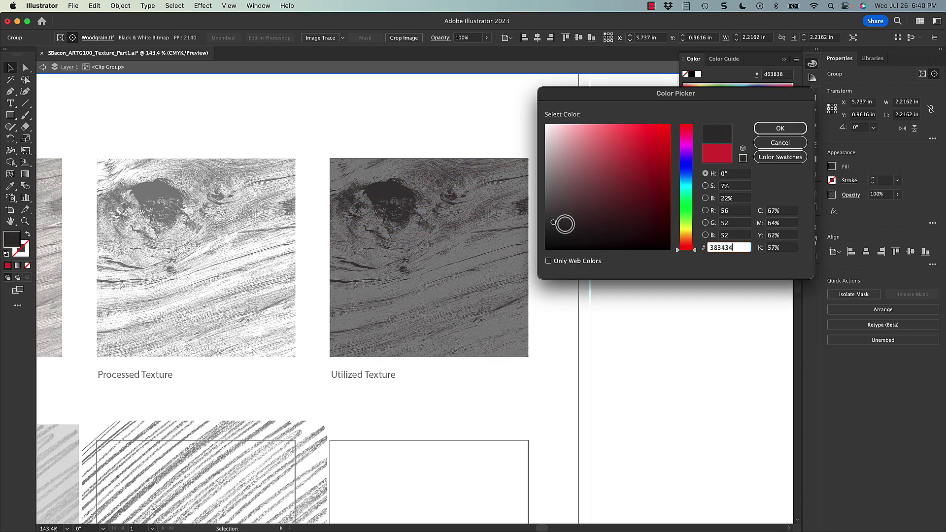
click(769, 127)
double_click(604, 294)
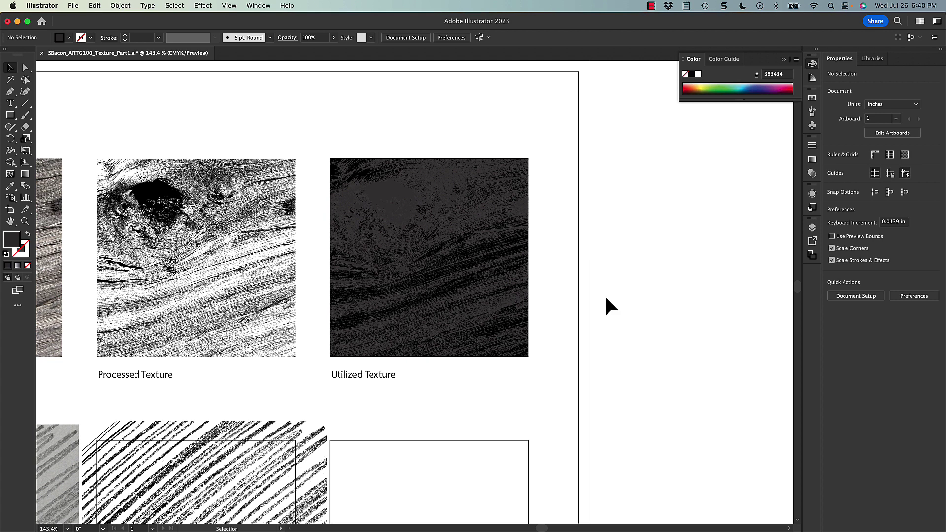
Fill the black background square behind the first row's Utilized Texture bitmap with muted pink, hex bf607b
click(494, 307)
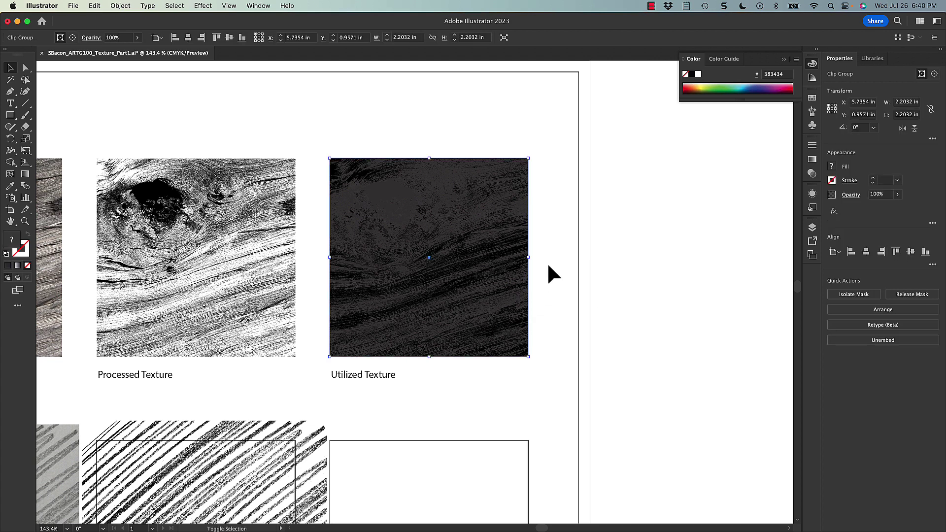
drag(548, 248, 499, 312)
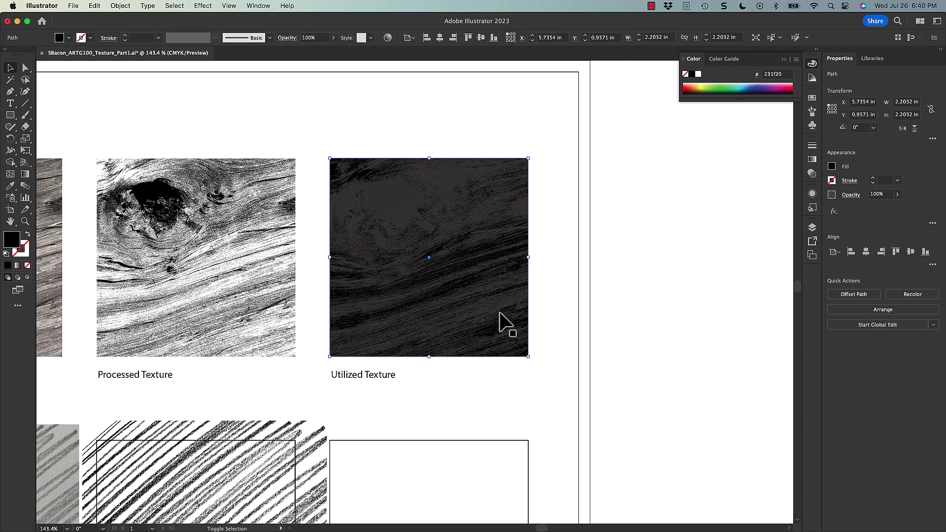
double_click(11, 243)
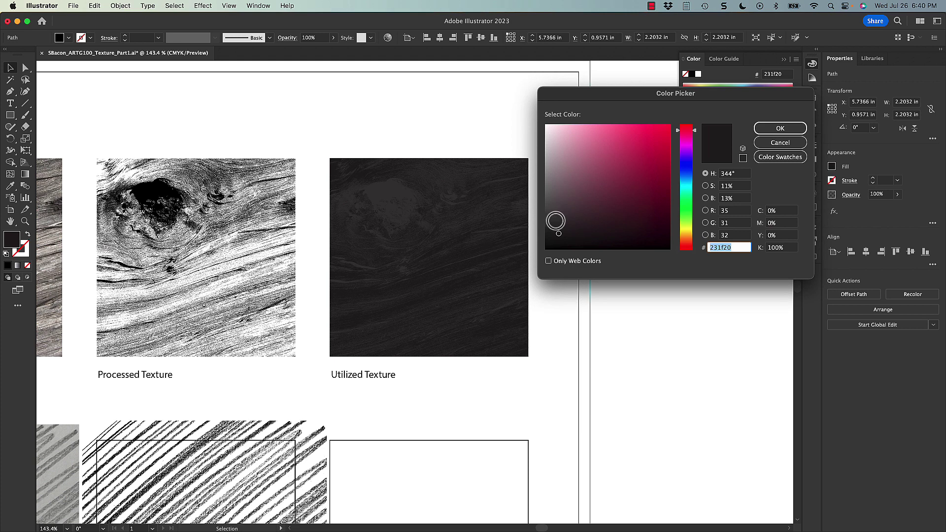
mouse_move(555, 219)
mouse_down()
mouse_move(593, 200)
mouse_move(608, 156)
mouse_up()
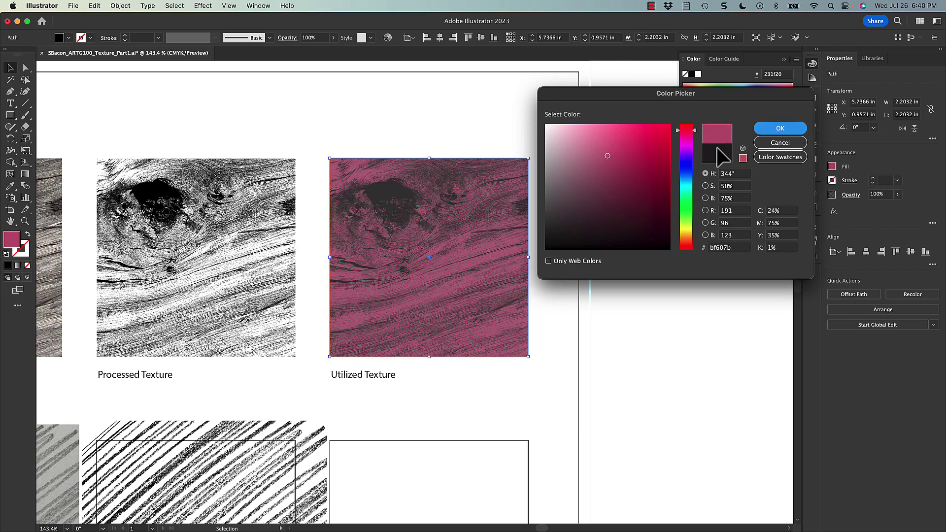
click(779, 128)
click(567, 266)
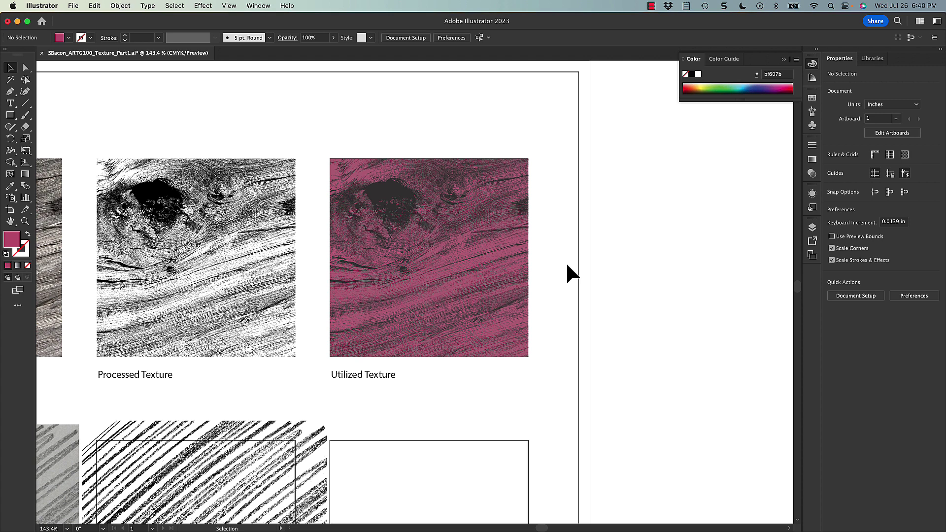
Change the background square behind the first row's Utilized Texture bitmap to soft green, hex bfce99
key(space)
drag(398, 383, 456, 360)
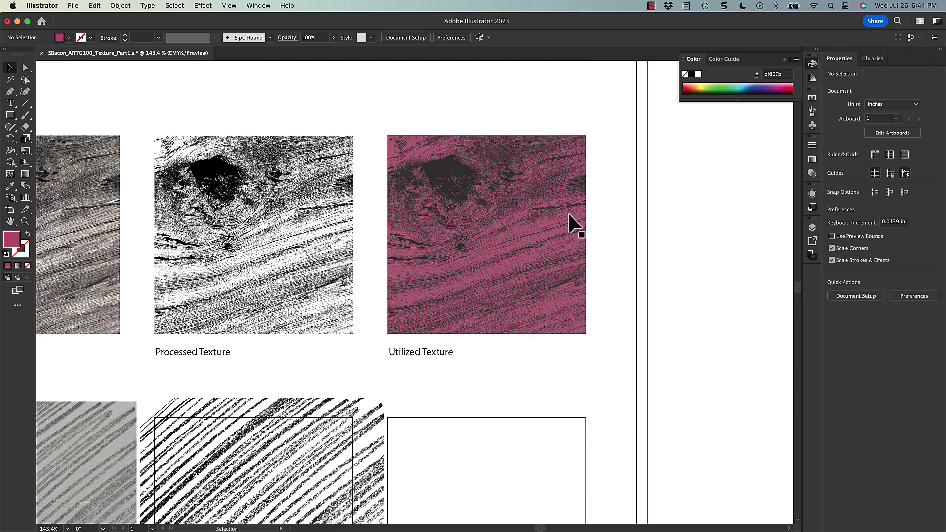
click(561, 269)
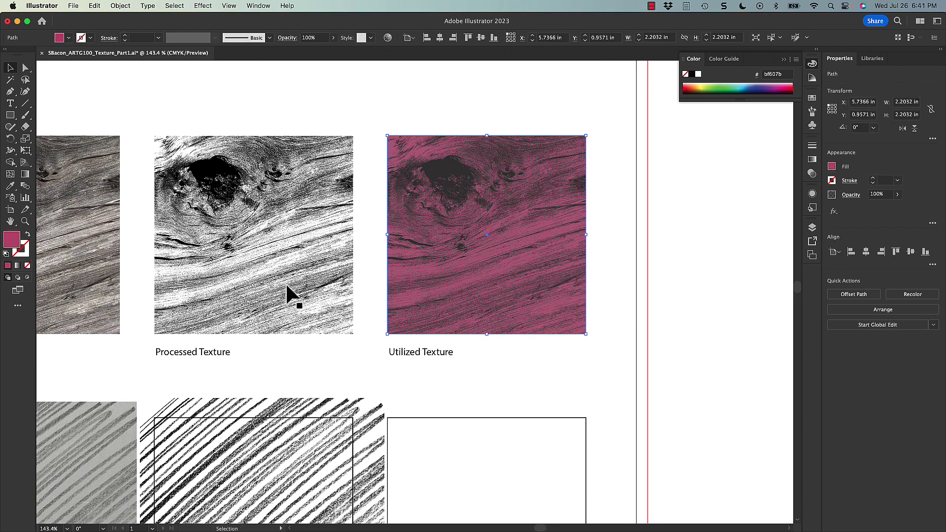
double_click(12, 240)
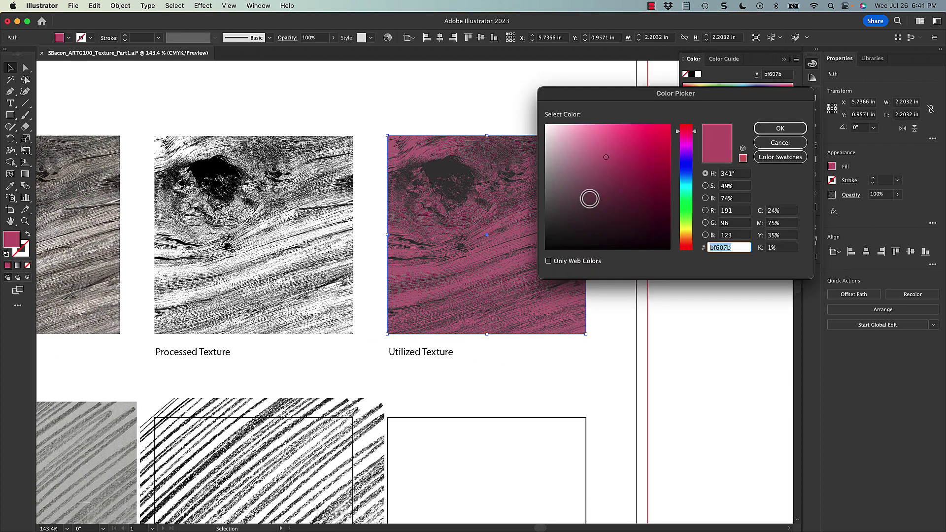
mouse_move(593, 198)
mouse_down()
mouse_move(603, 200)
mouse_move(611, 138)
mouse_up()
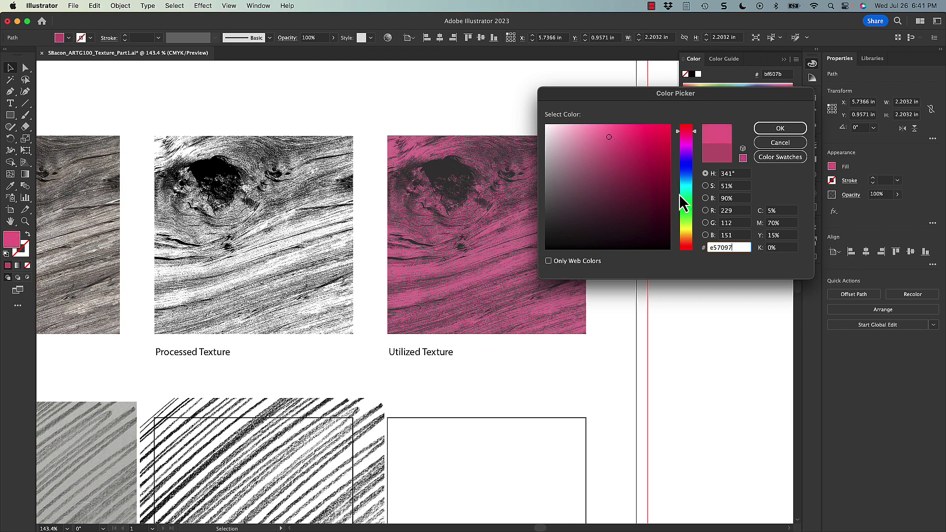
drag(683, 207, 684, 223)
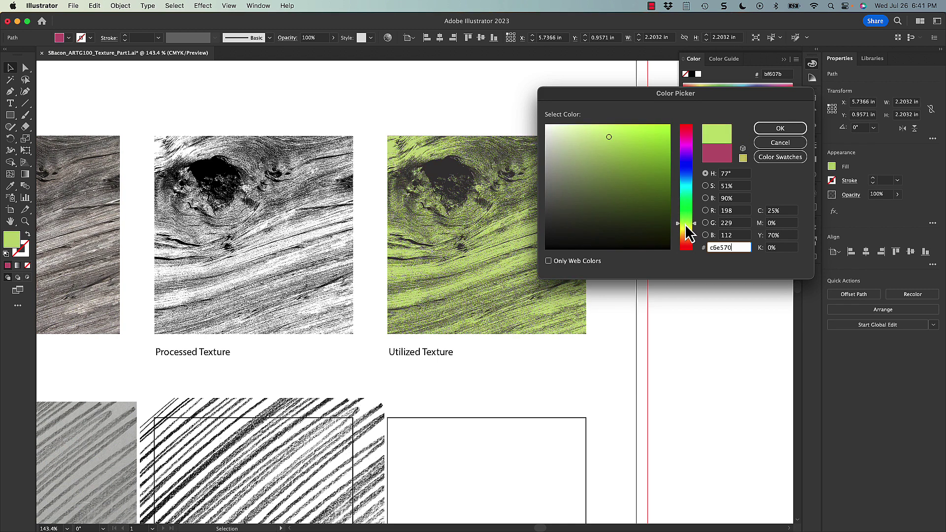
mouse_move(581, 146)
mouse_down()
mouse_move(582, 135)
mouse_move(577, 149)
mouse_up()
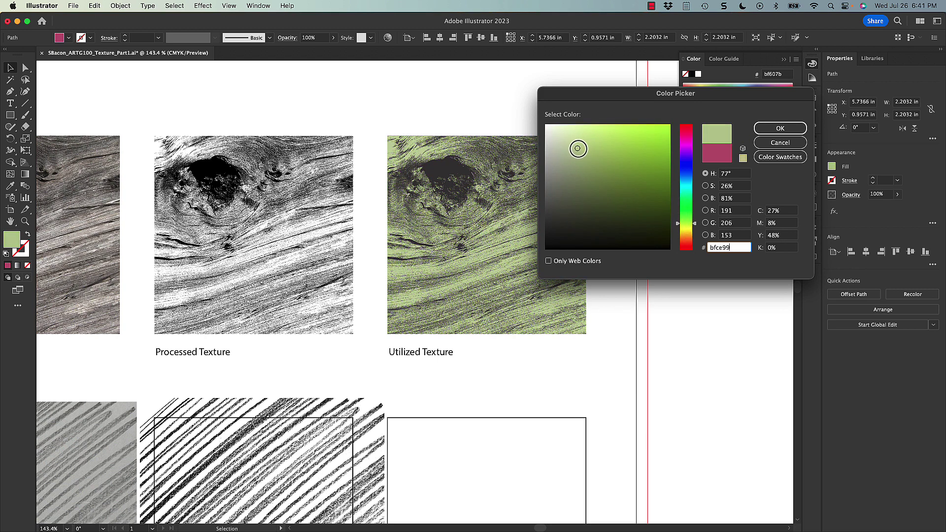
click(756, 131)
click(610, 308)
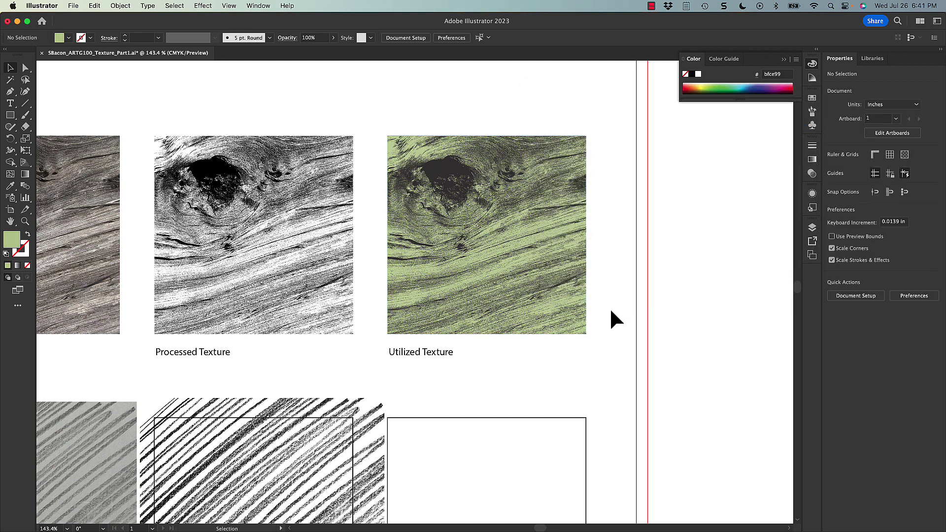
Send the second row's sketch photo and sketch bitmap to the back, behind their square frames and labels
drag(362, 355, 428, 321)
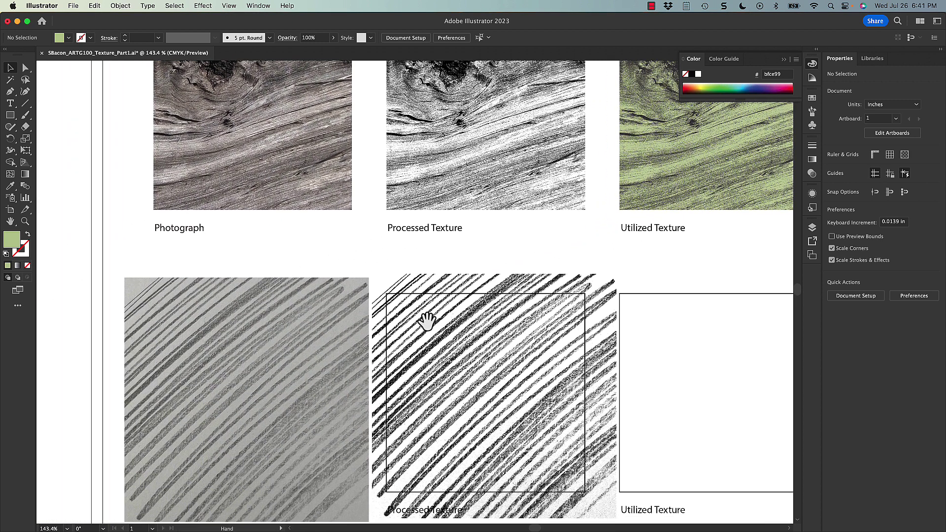
click(332, 350)
scroll(325, 342, down, 2)
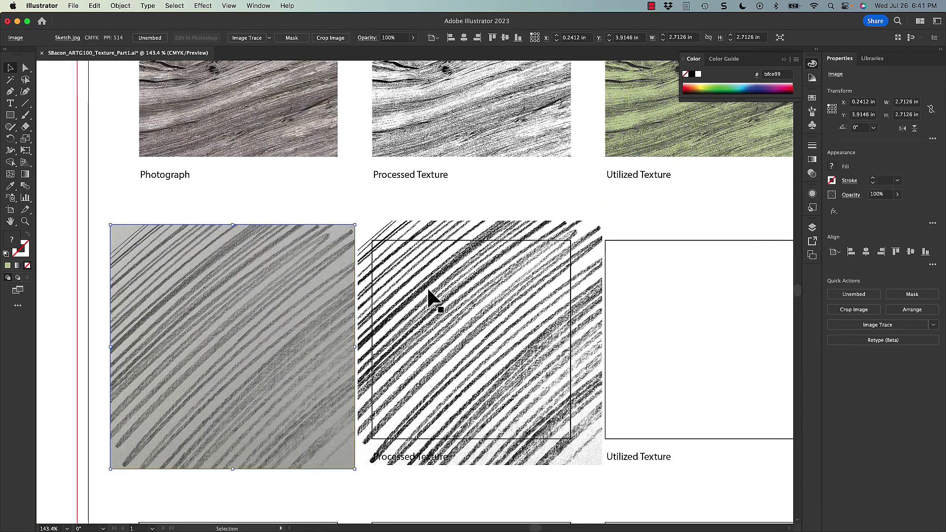
shift+click(428, 296)
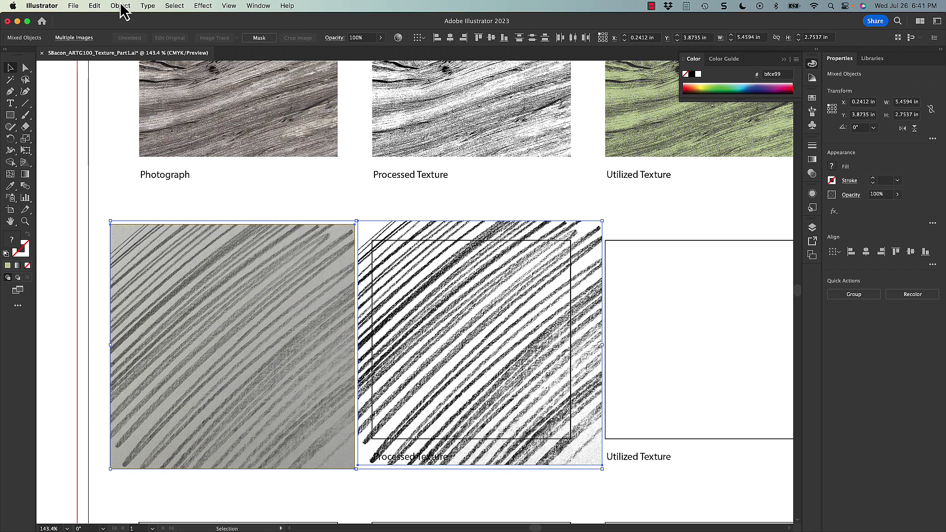
click(122, 6)
mouse_move(135, 31)
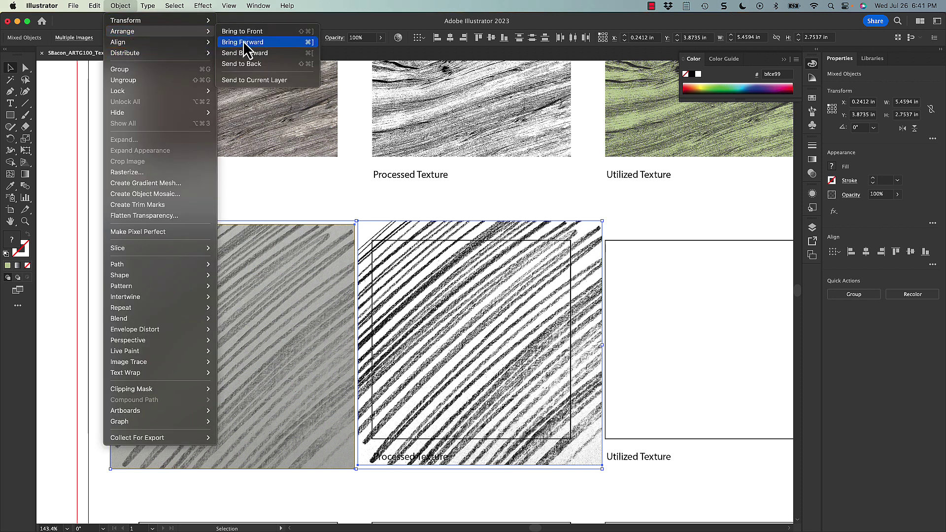
click(247, 64)
click(300, 207)
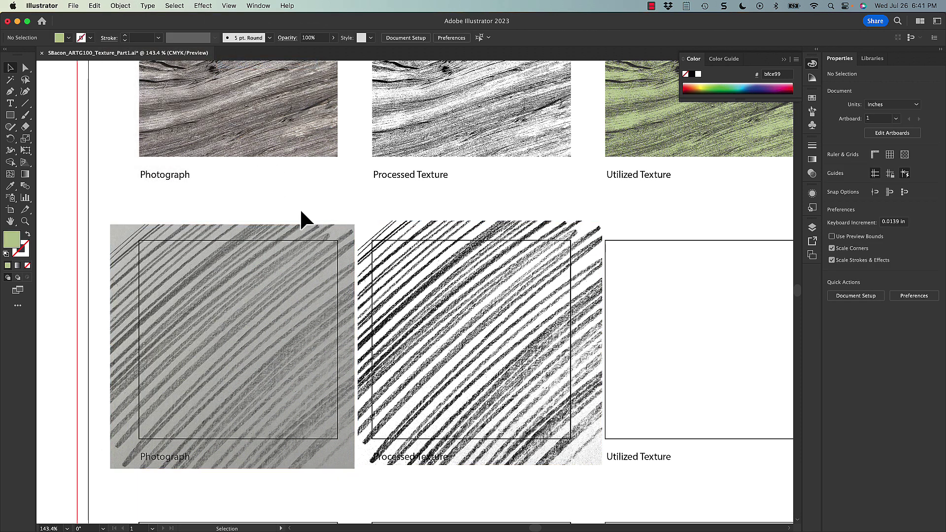
Shift the sketch bitmap slightly to about X 2.95 in, Y 3.83 in so its crop matches the sketch photo's
drag(333, 239, 323, 223)
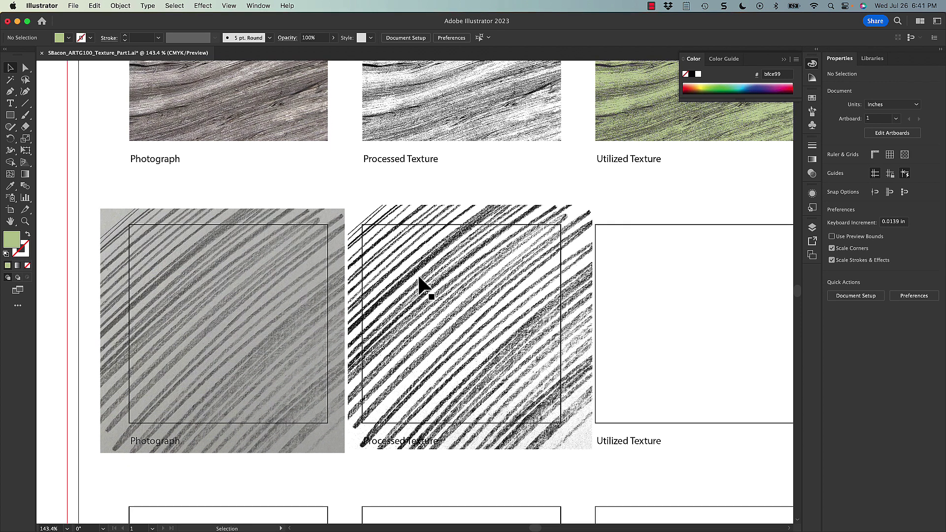
drag(420, 283, 419, 280)
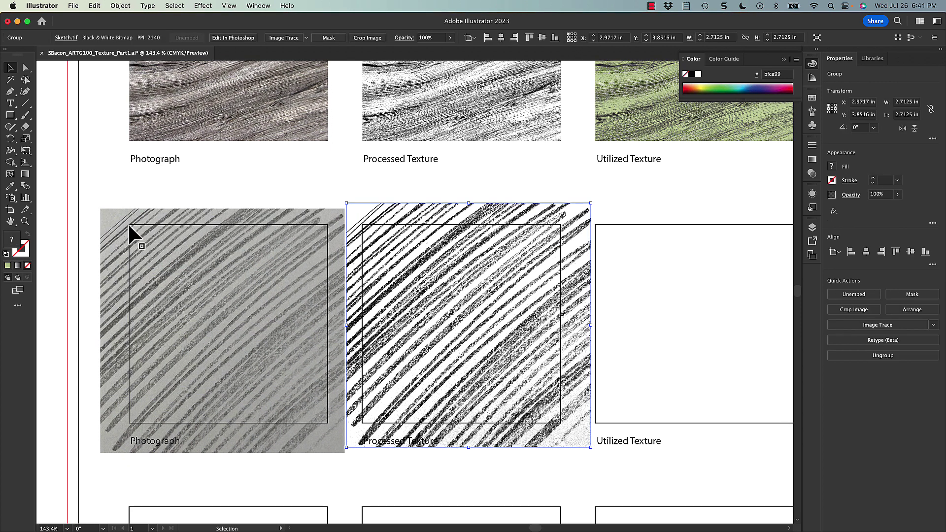
drag(372, 259, 374, 255)
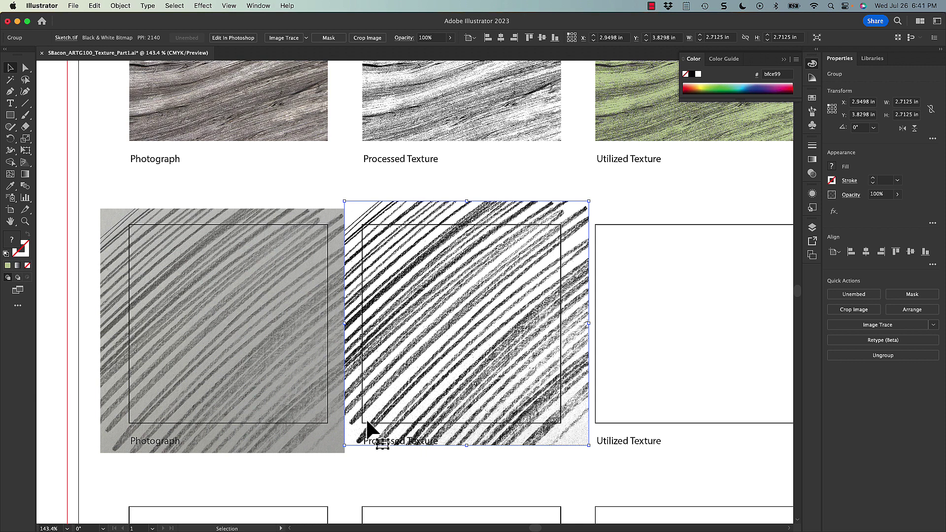
Make a clipping mask from the second row's Photograph frame and the sketch photo behind it
click(219, 382)
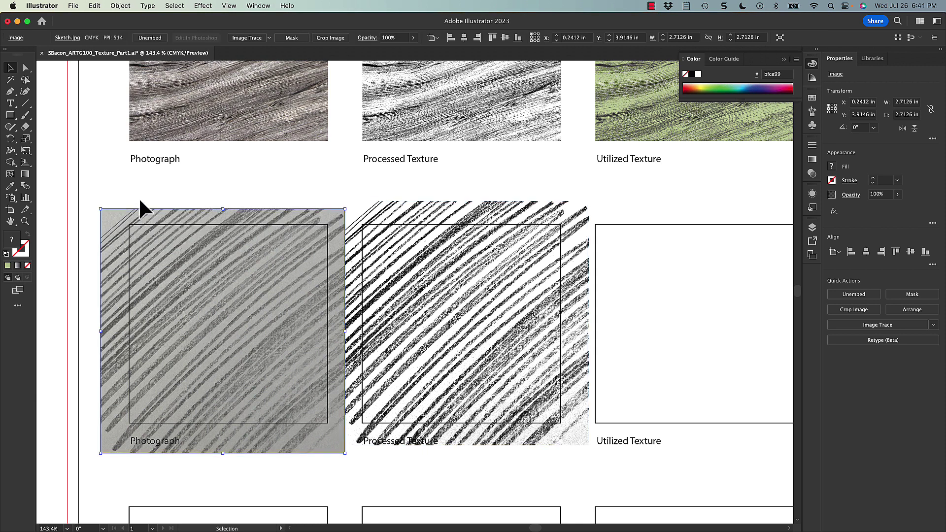
shift+click(154, 225)
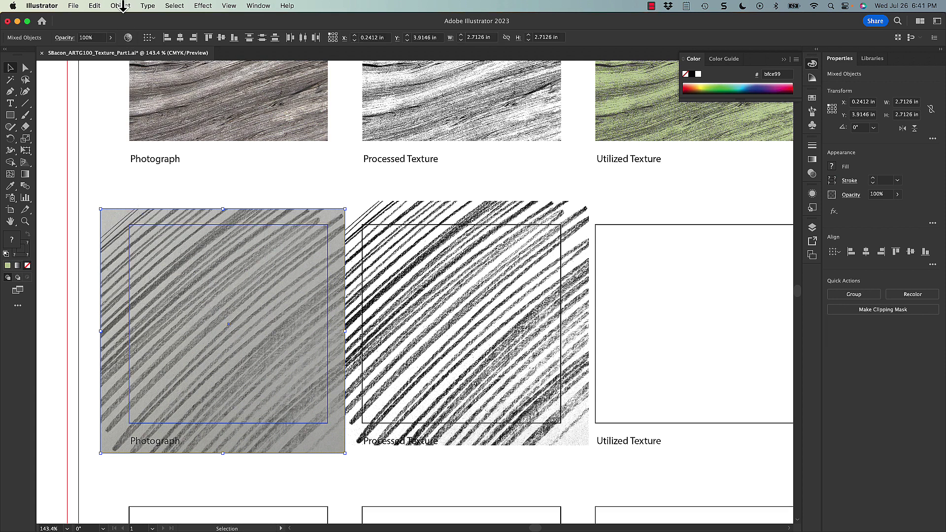
key(super+7)
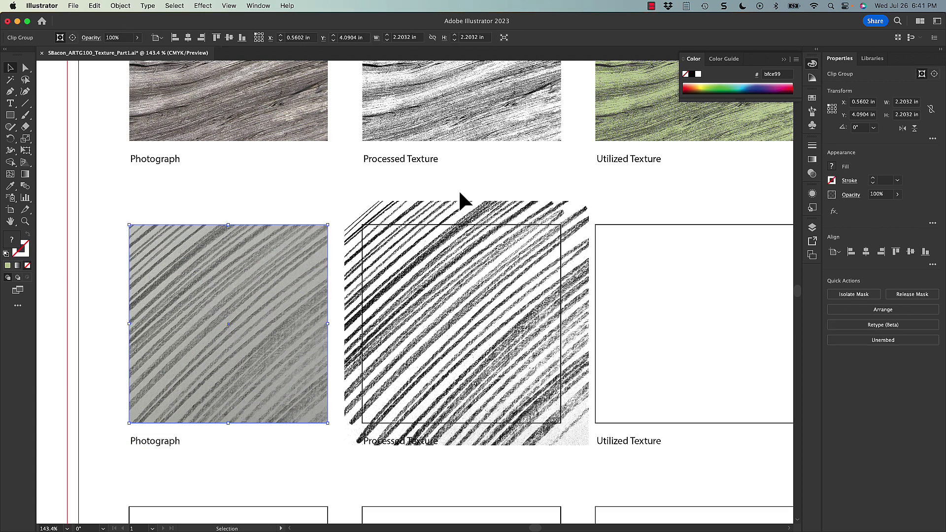
Clip the sketch bitmap to the second row's Processed Texture frame with a clipping mask and deselect it
click(496, 263)
key(super+7)
scroll(496, 263, right, 10)
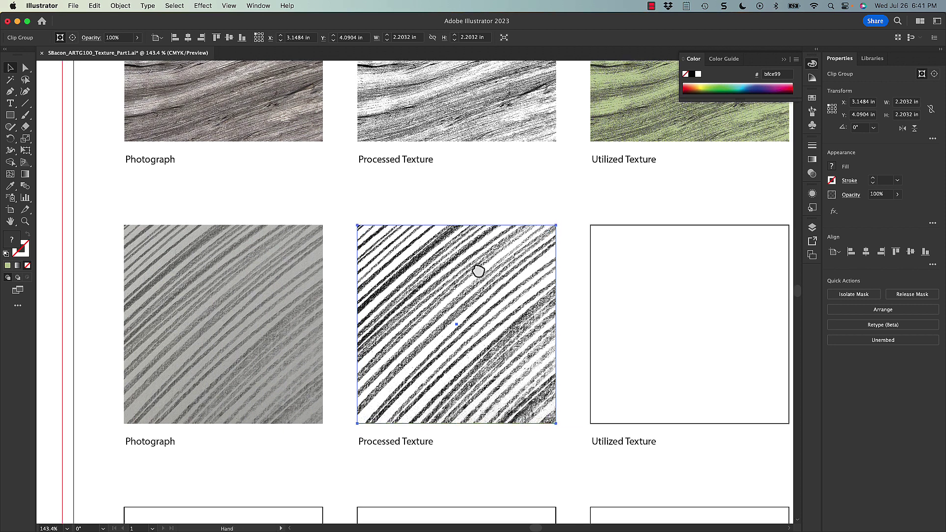
click(549, 222)
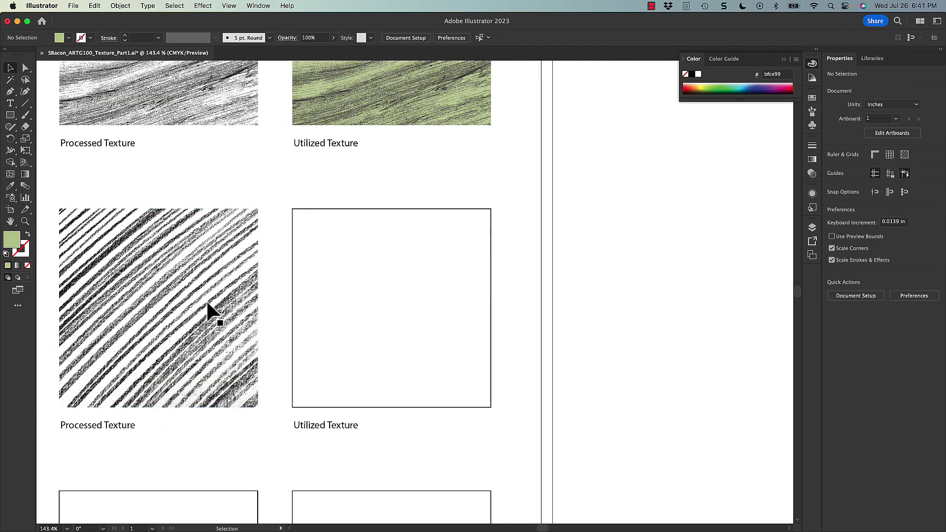
Swap the second row's Utilized Texture square to a fill without stroke, set the fill to dark brown 443310, and deselect it
click(163, 299)
drag(266, 257, 295, 300)
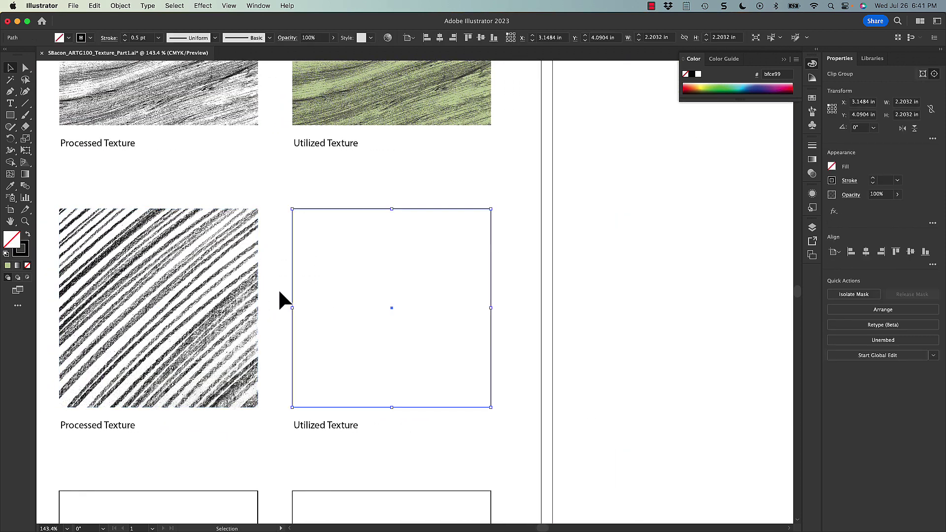
click(28, 234)
double_click(12, 240)
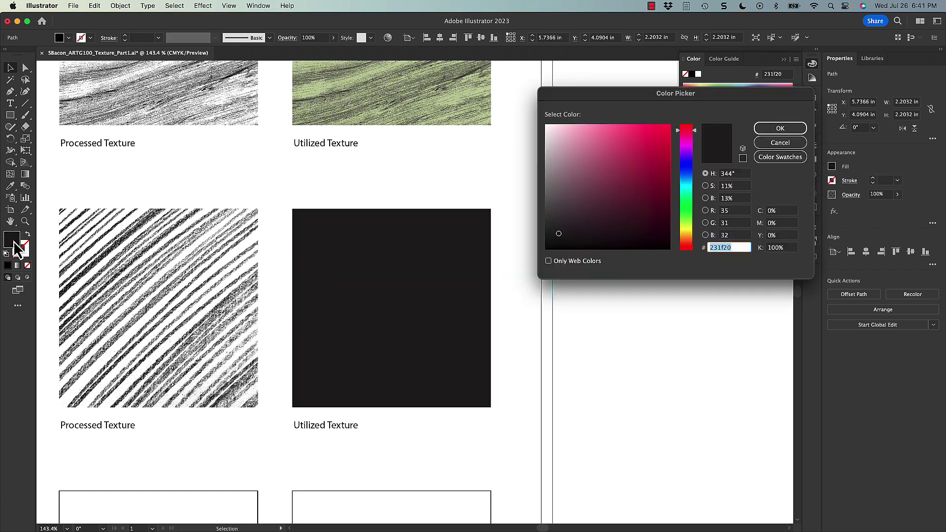
drag(692, 239, 641, 216)
click(770, 124)
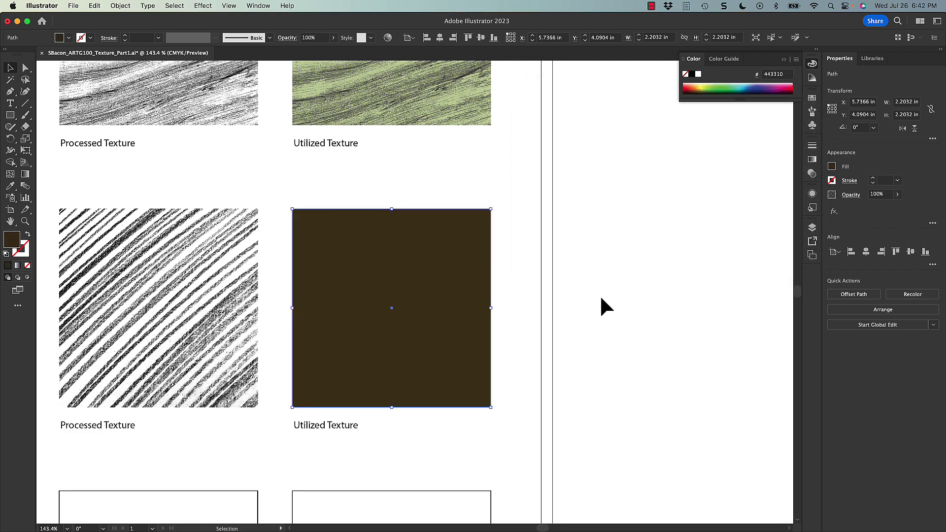
click(599, 294)
Duplicate the clipped sketch texture from the Processed Texture square onto the brown Utilized Texture square and bring the copy to the front
drag(242, 306, 468, 312)
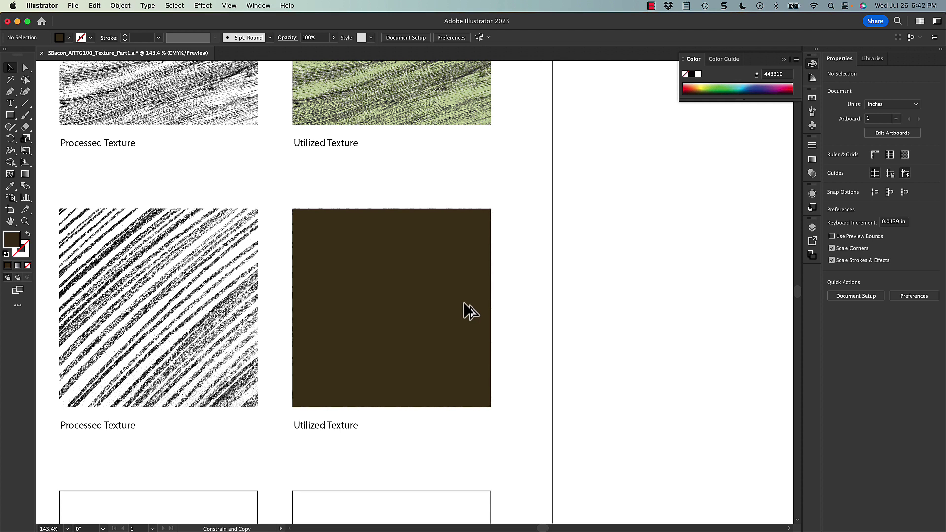
click(467, 311)
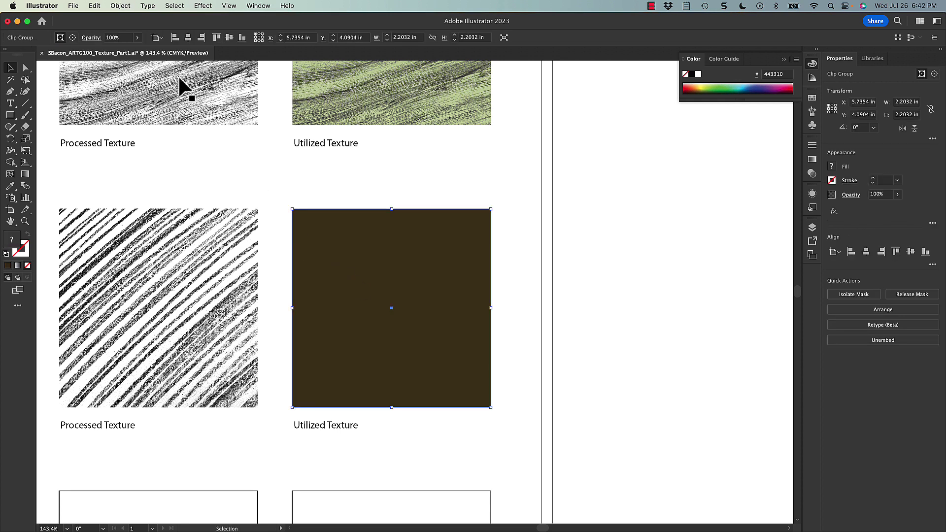
click(121, 6)
mouse_move(125, 24)
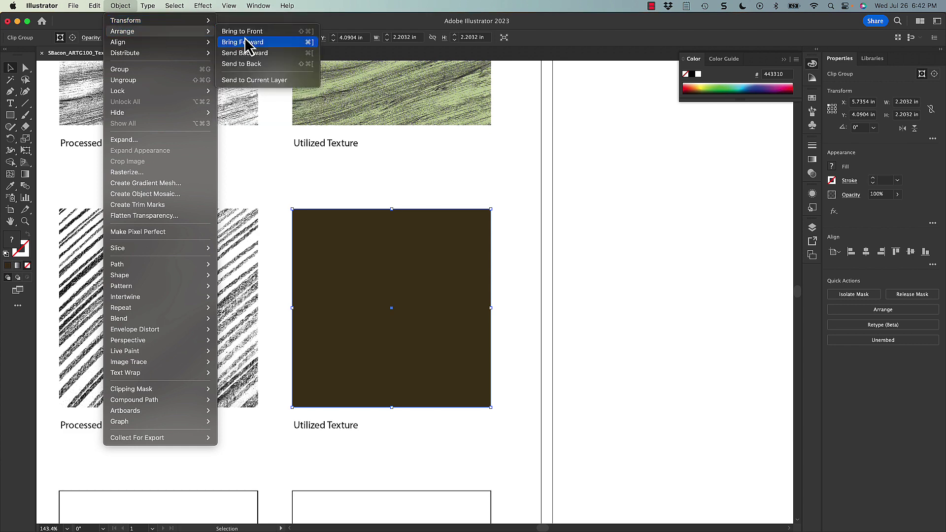
click(246, 33)
click(608, 279)
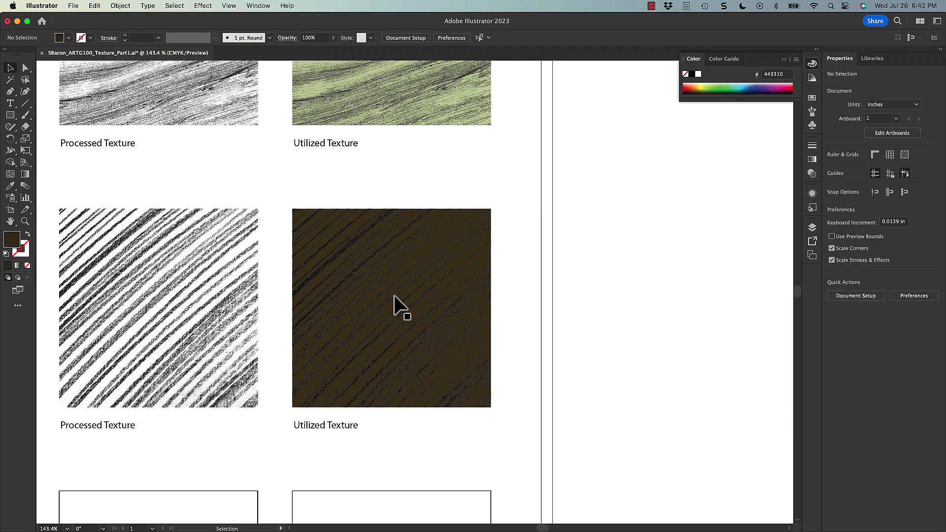
Recolor the sketch bitmap inside the second row's Utilized Texture clip group to dark olive 34350e and leave isolation mode
double_click(355, 311)
click(367, 302)
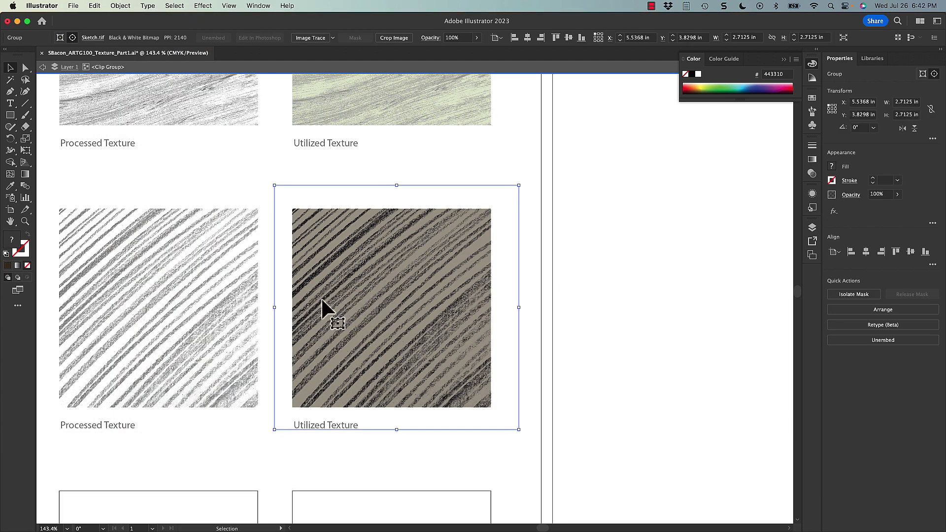
double_click(12, 239)
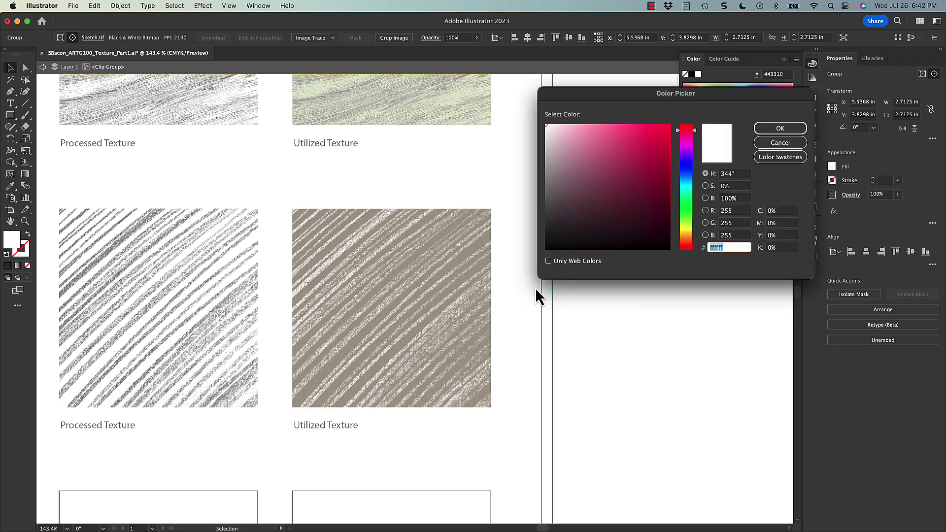
click(685, 228)
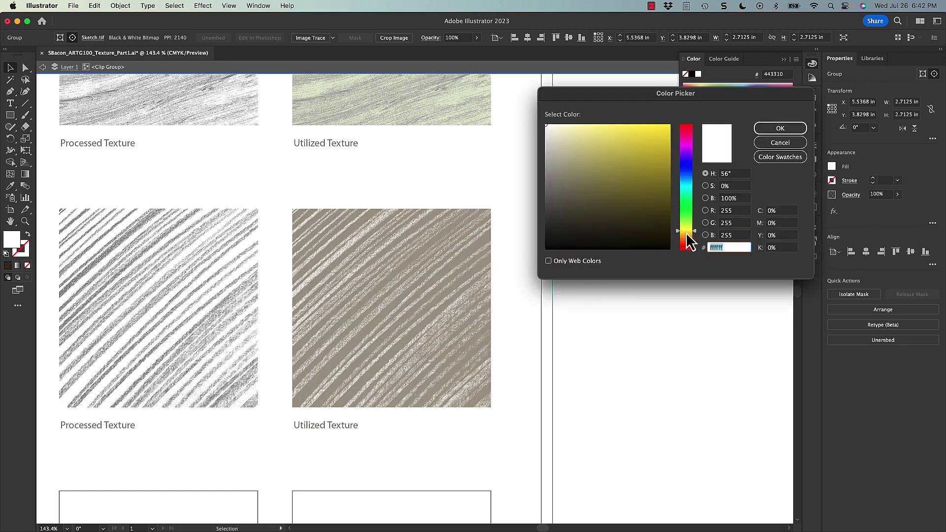
click(638, 207)
drag(640, 204, 637, 224)
click(773, 132)
double_click(558, 302)
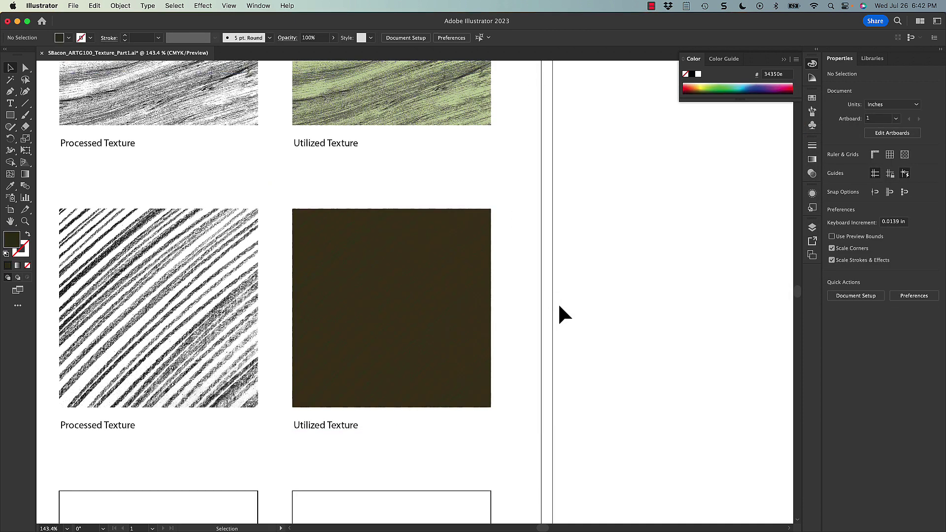
Change the isolated Utilized Texture sketch bitmap's fill to brown 4f360d and leave isolation mode
double_click(418, 333)
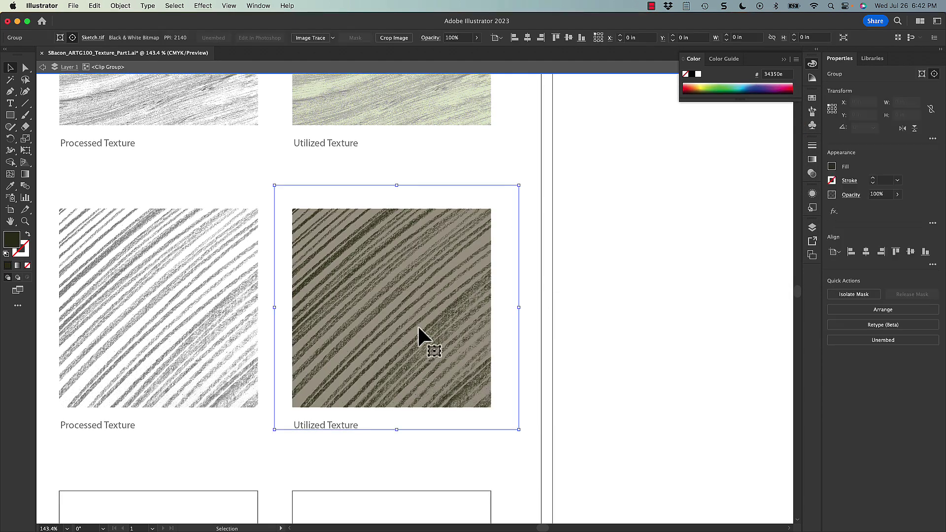
double_click(9, 241)
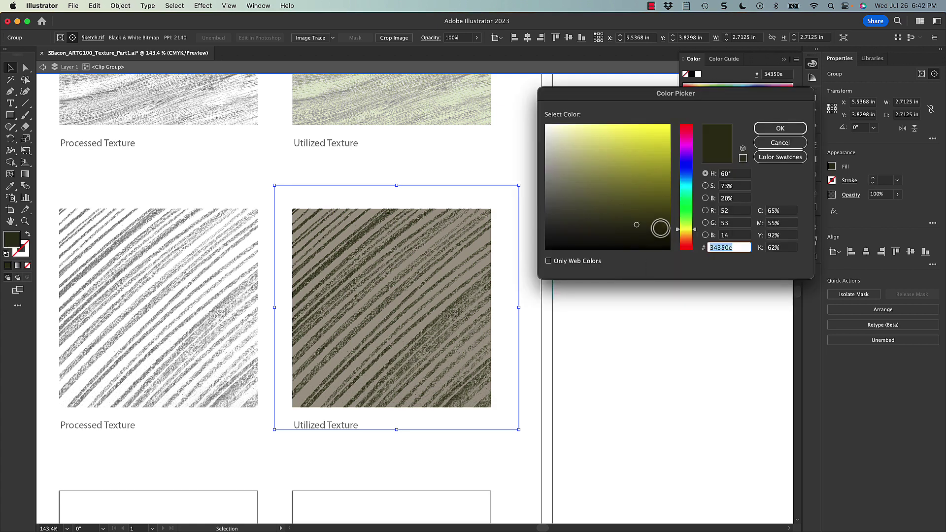
click(691, 237)
drag(654, 216, 650, 211)
click(780, 128)
double_click(625, 350)
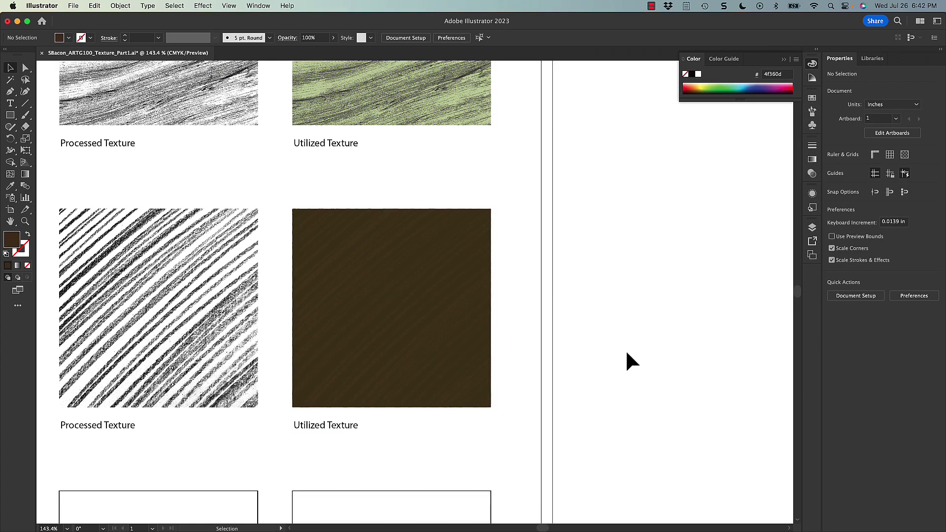
Examine up close how the sketch strokes contrast with the brown background in the second row's Utilized Texture square
key(super+equal)
key(super+equal)
key(super+equal)
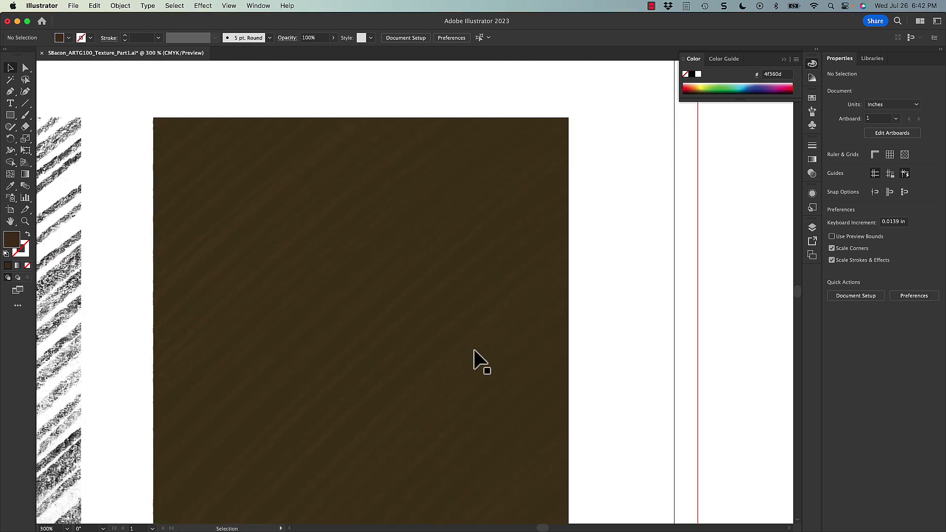
scroll(439, 316, down, 4)
scroll(439, 317, right, 3)
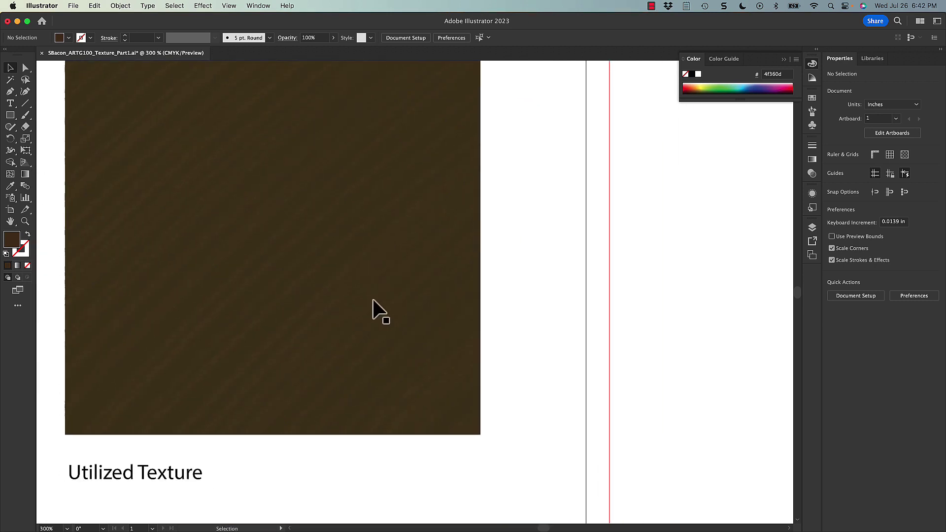
scroll(340, 305, up, 2)
click(342, 306)
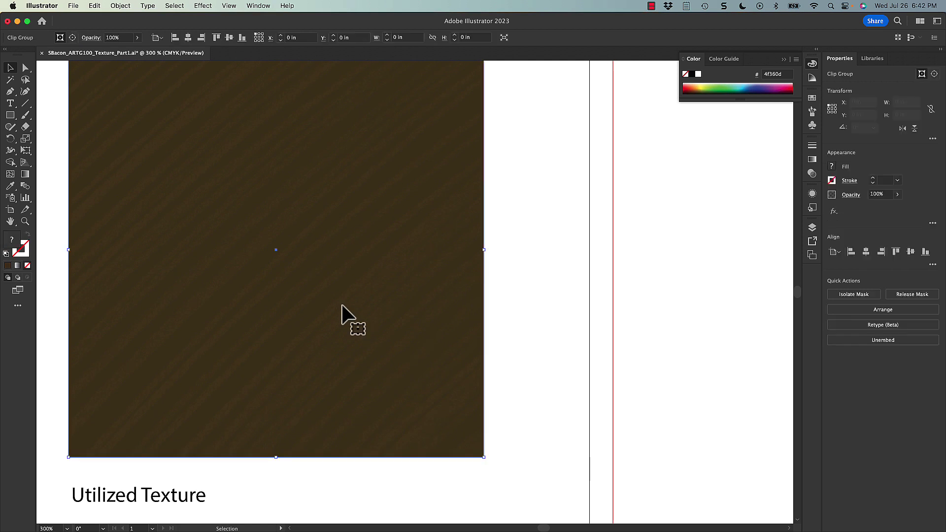
click(542, 301)
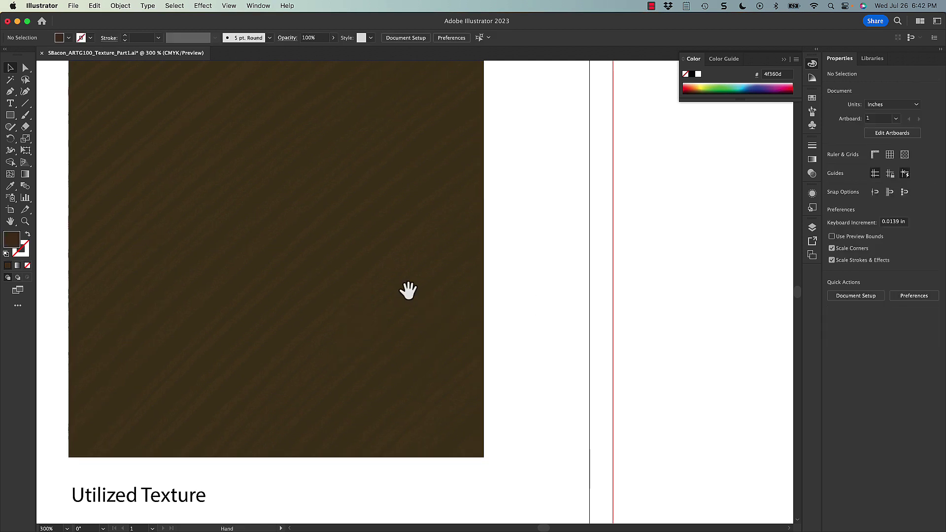
drag(408, 289, 471, 379)
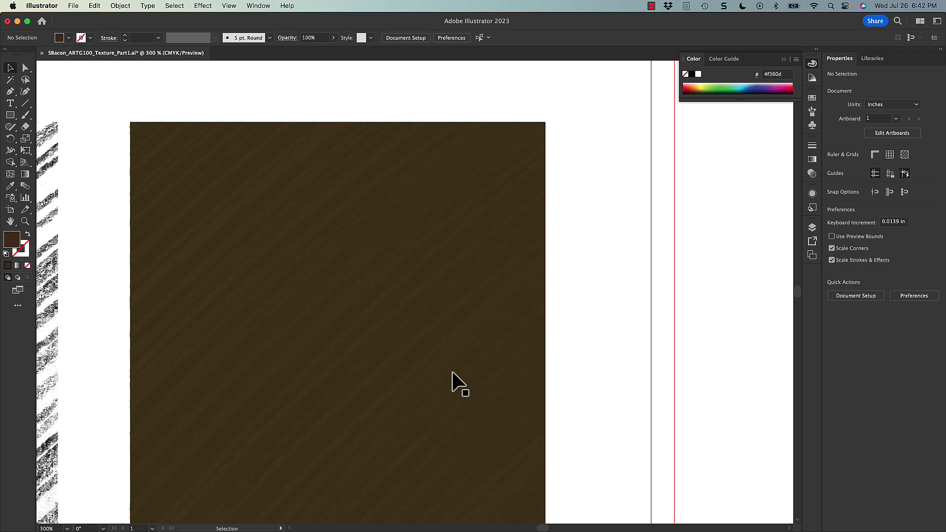
Lighten the sketch bitmap in the second row's Utilized Texture clip group to brown 604012 and leave isolation mode
click(394, 350)
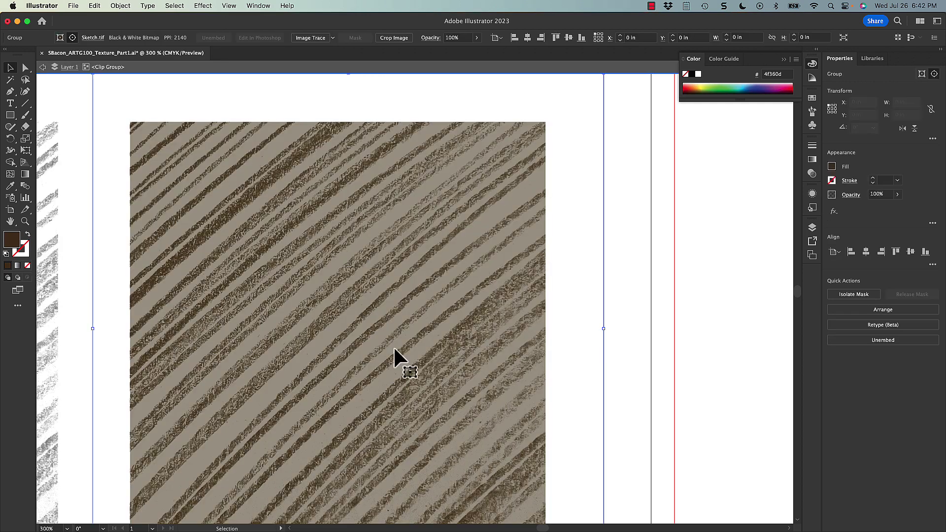
double_click(14, 243)
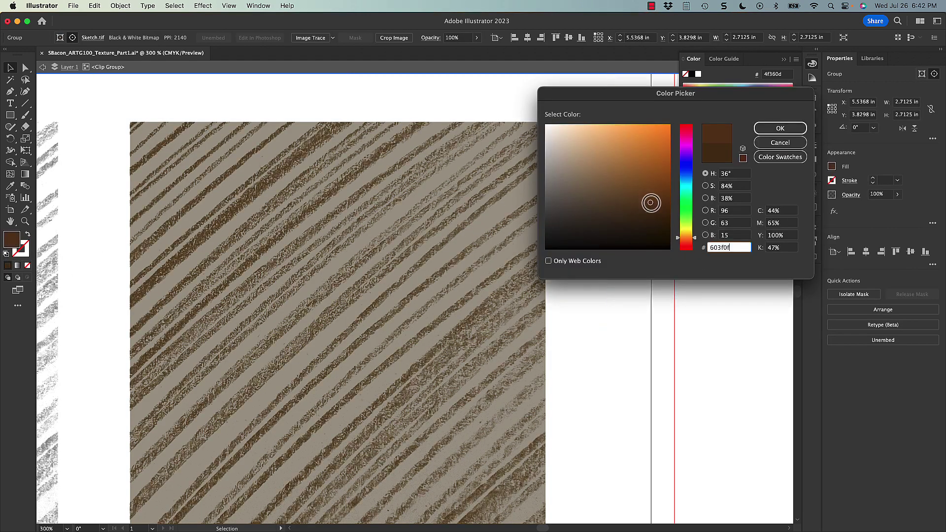
click(647, 202)
click(775, 130)
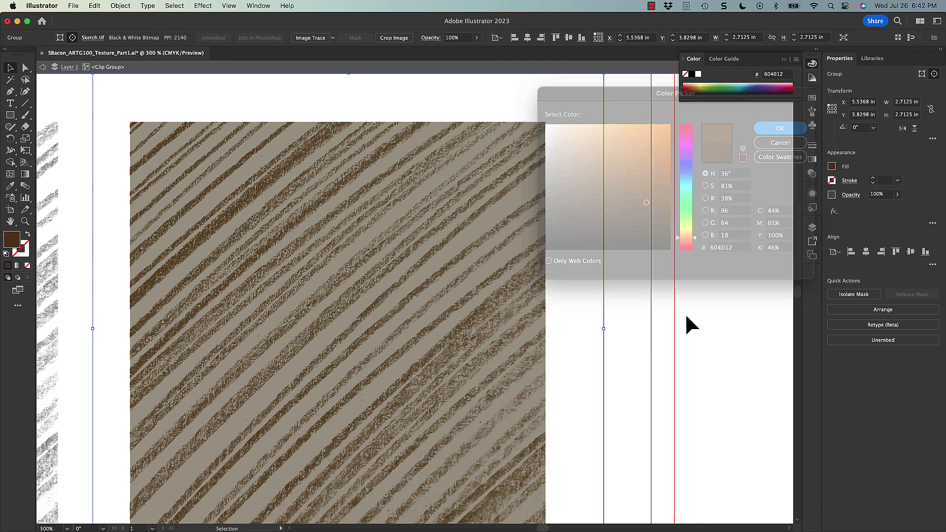
click(688, 329)
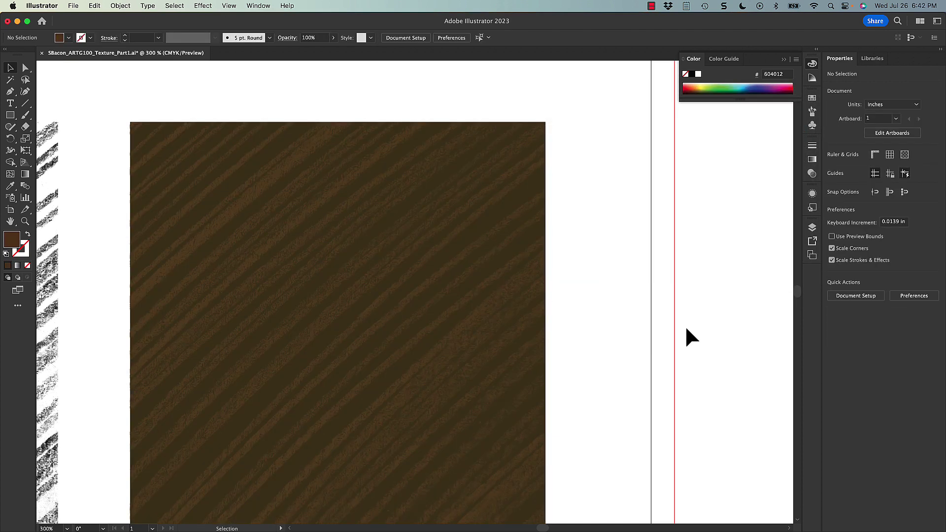
Save the texture assignment to the Desktop in Adobe PDF format with the Illustrator Default preset
key(super+0)
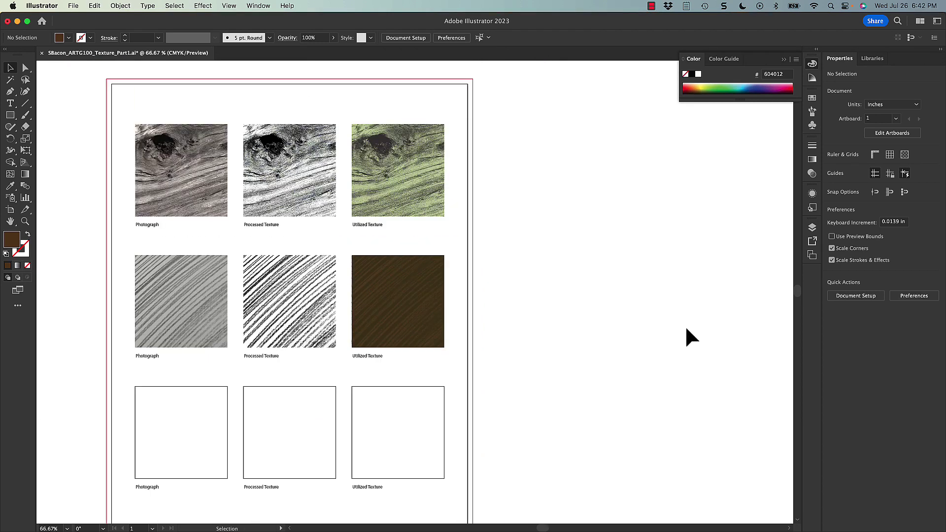
drag(616, 295, 640, 327)
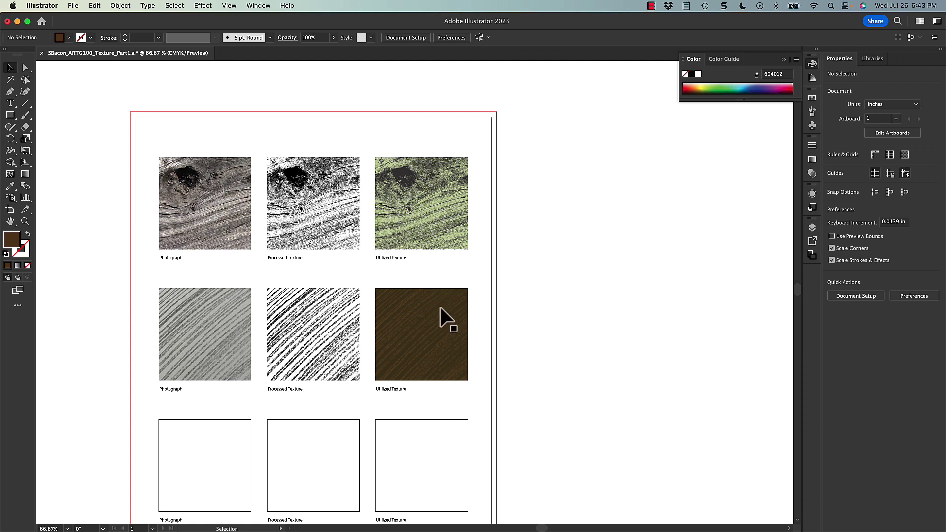
key(space)
drag(423, 309, 435, 266)
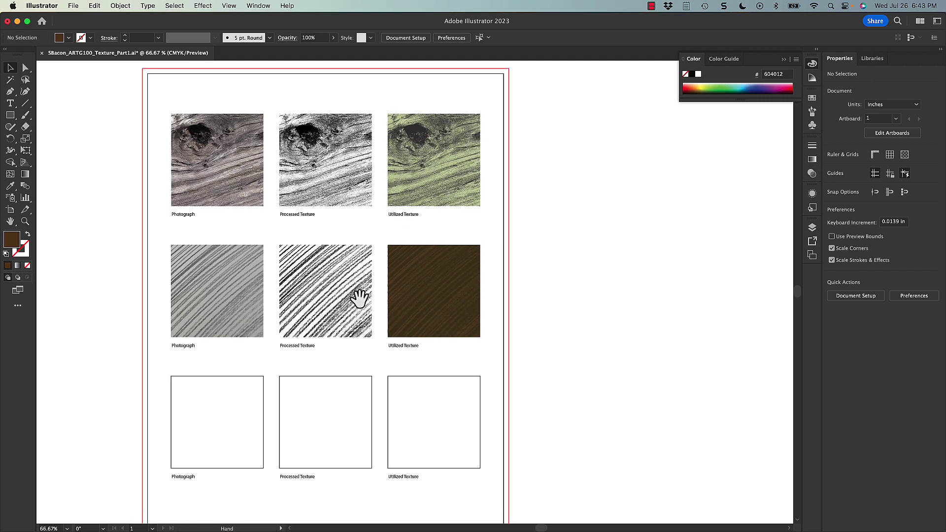
click(75, 6)
click(140, 119)
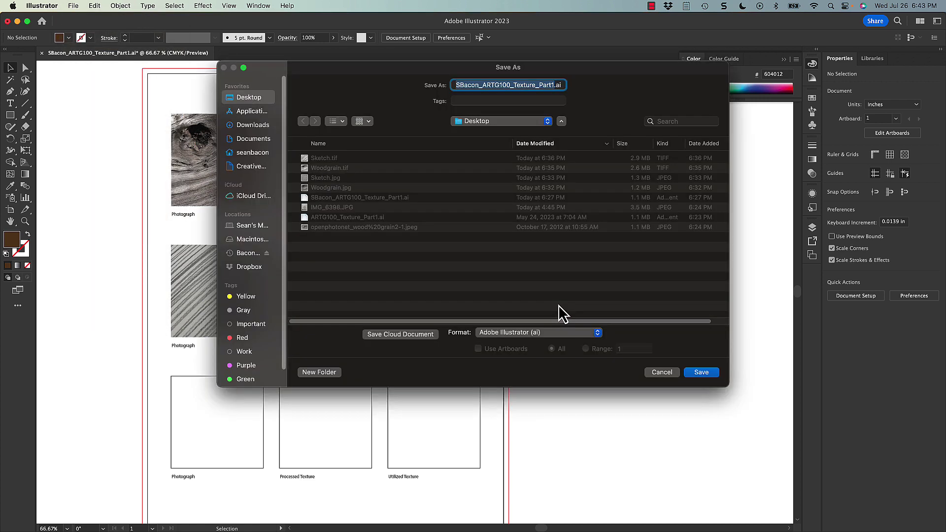
click(524, 335)
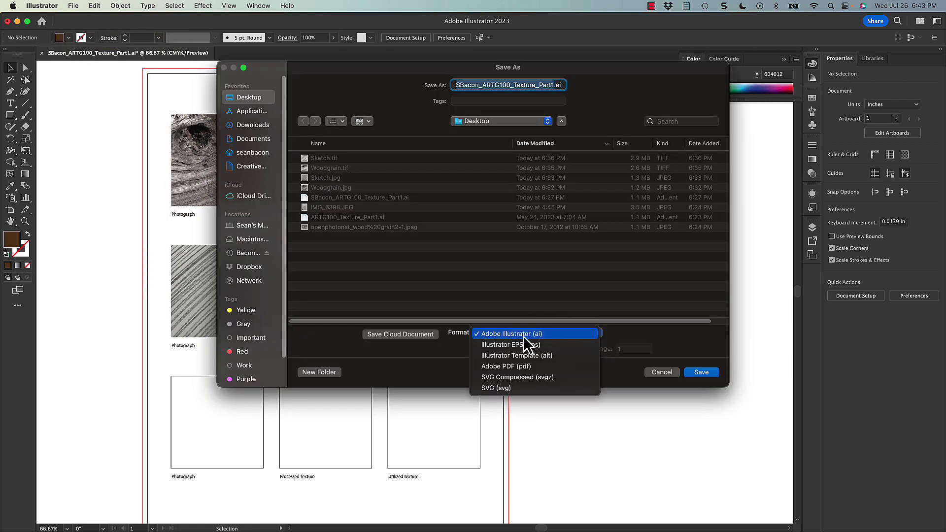
click(530, 367)
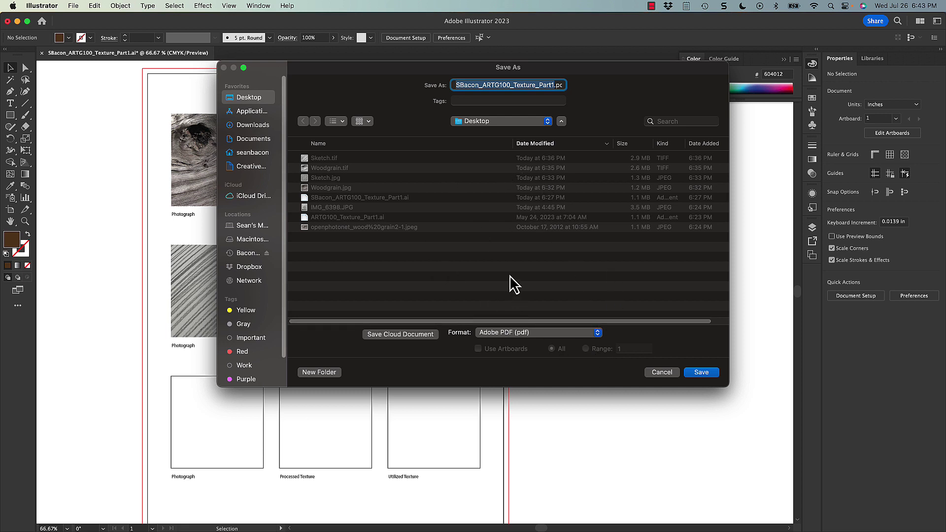
click(701, 373)
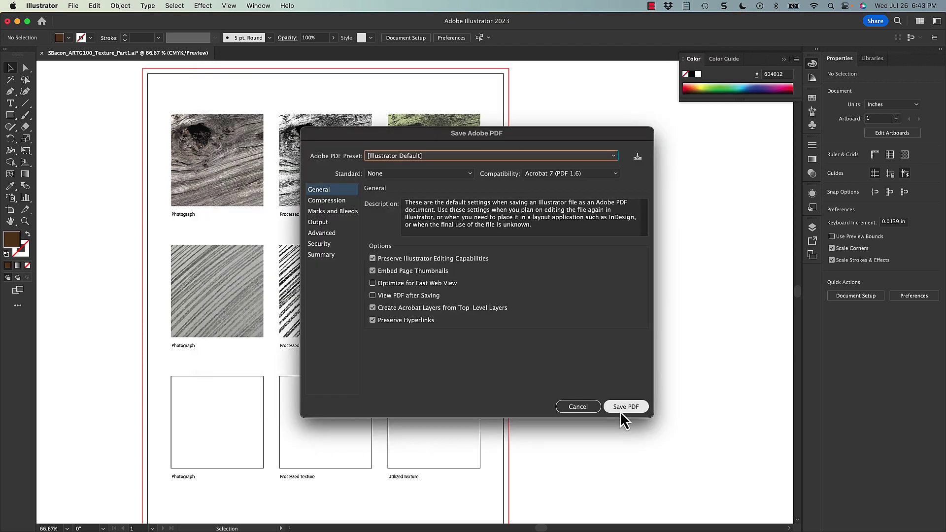
click(621, 409)
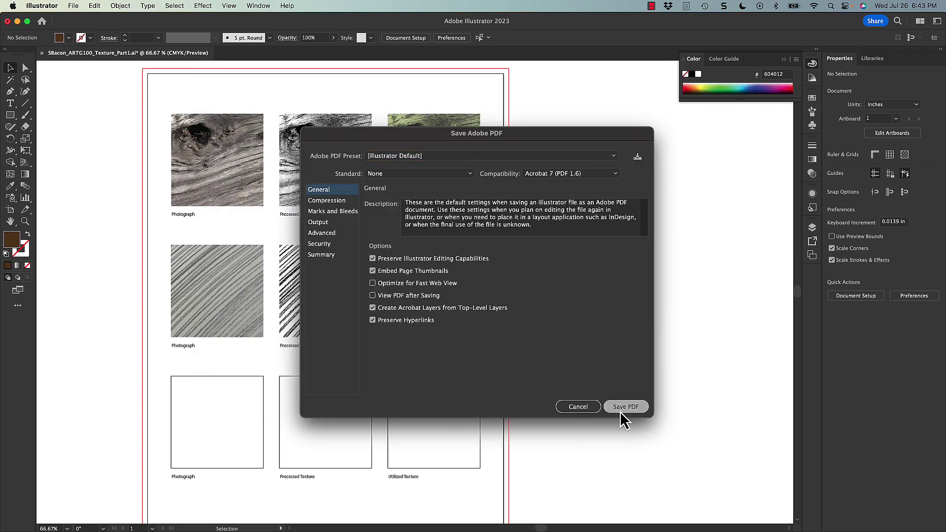